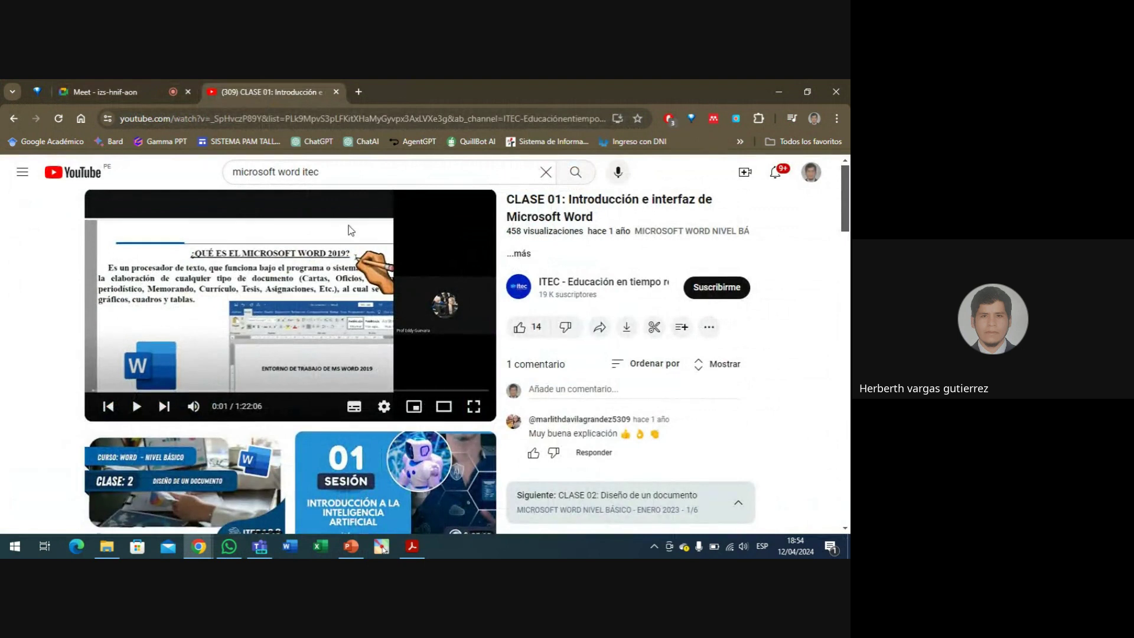
- Find the video "MÚSICA ANDINA ROMÁNTICA" by TPJ Alvin among the recommended videos and open it
{"action": "scroll", "coordinate": [351, 231], "scroll_direction": "down", "scroll_amount": 2}
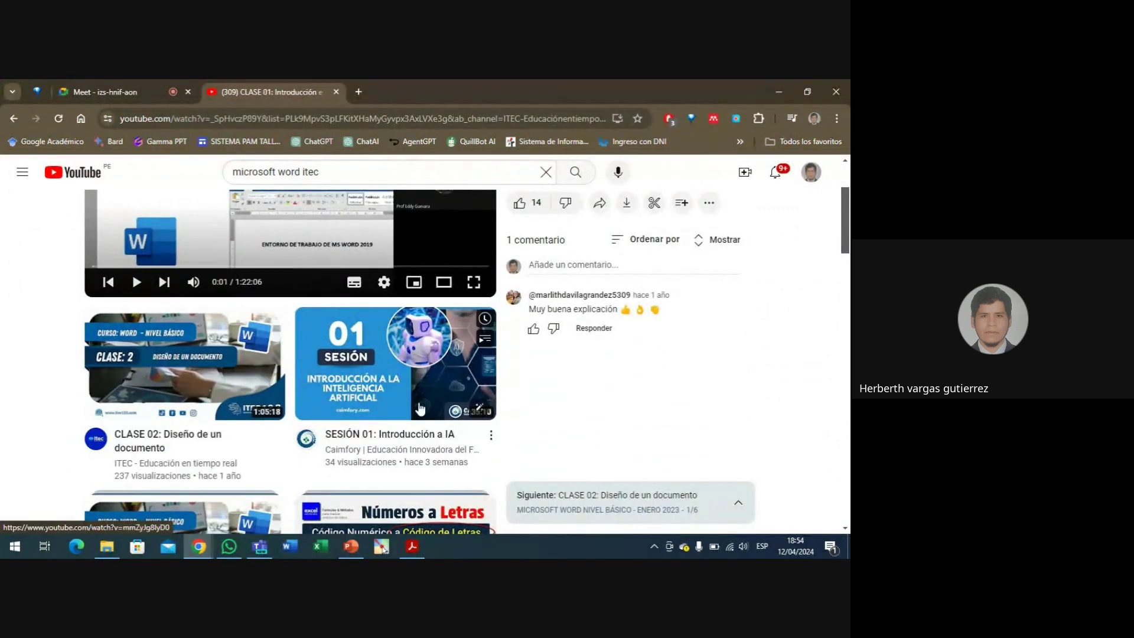
{"action": "scroll", "coordinate": [309, 421], "scroll_direction": "down", "scroll_amount": 7}
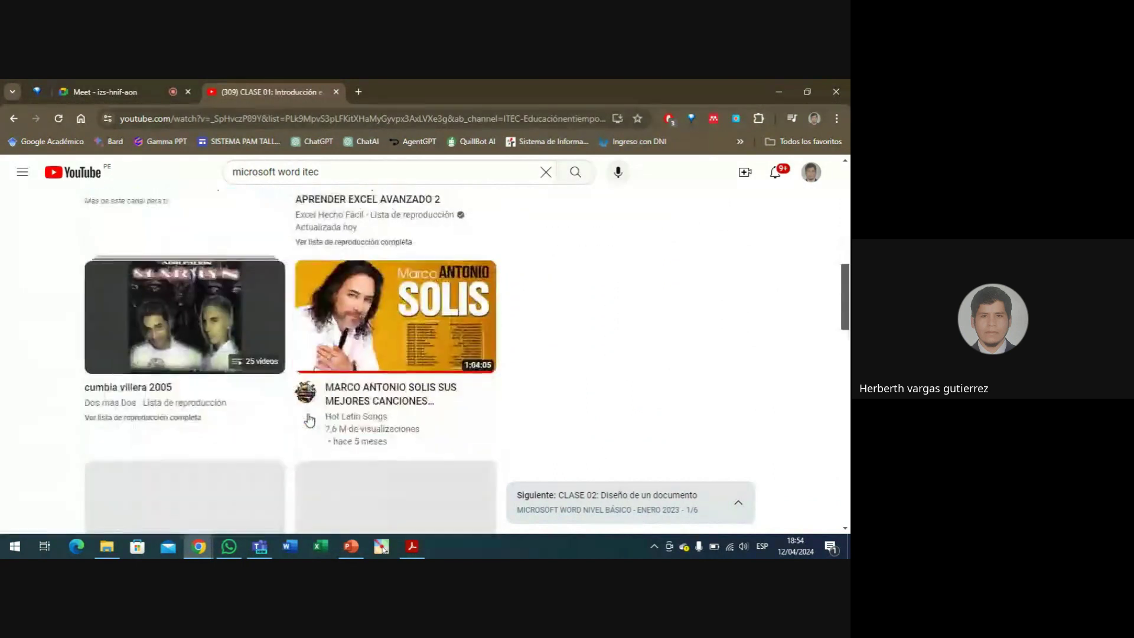
{"action": "scroll", "coordinate": [244, 417], "scroll_direction": "down", "scroll_amount": 4}
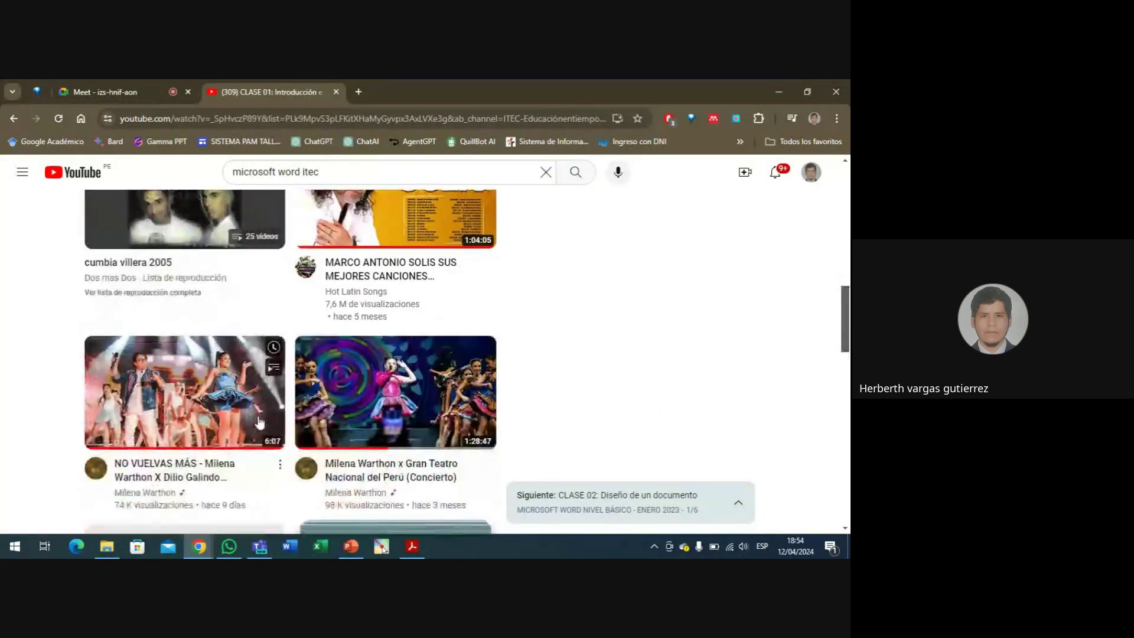
{"action": "scroll", "coordinate": [262, 420], "scroll_direction": "down", "scroll_amount": 6}
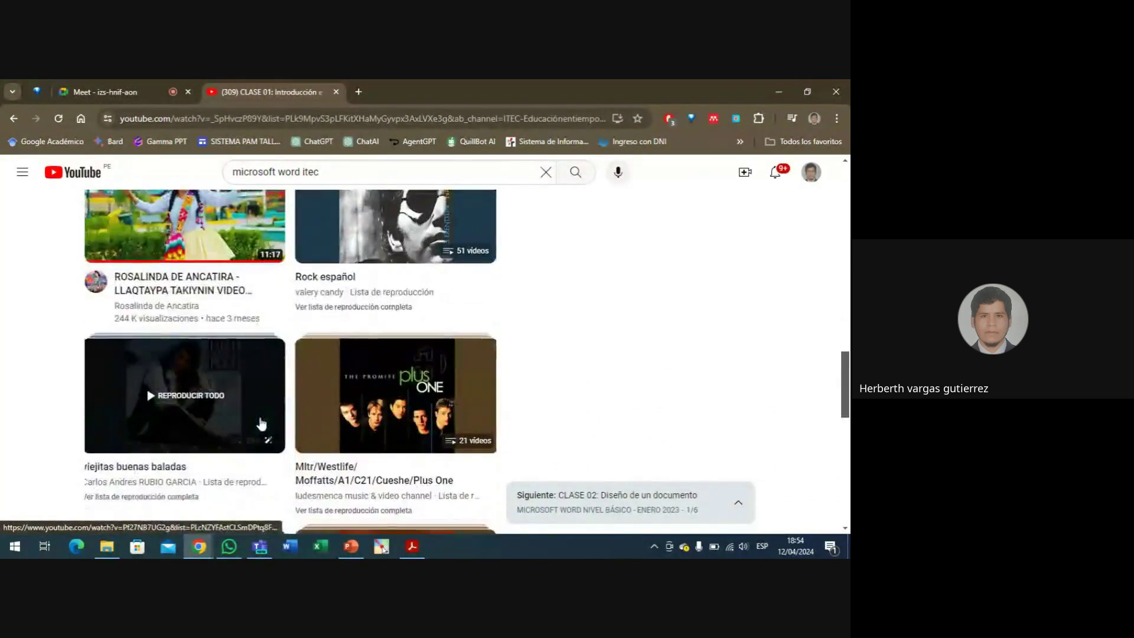
{"action": "scroll", "coordinate": [260, 420], "scroll_direction": "down", "scroll_amount": 2}
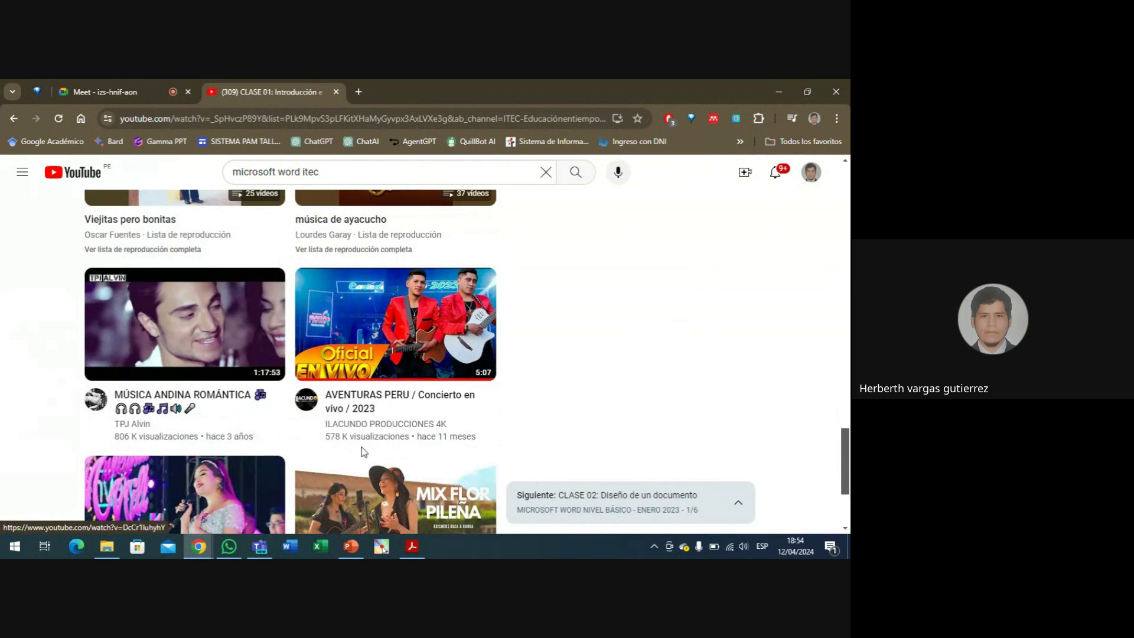
{"action": "scroll", "coordinate": [365, 452], "scroll_direction": "down", "scroll_amount": 2}
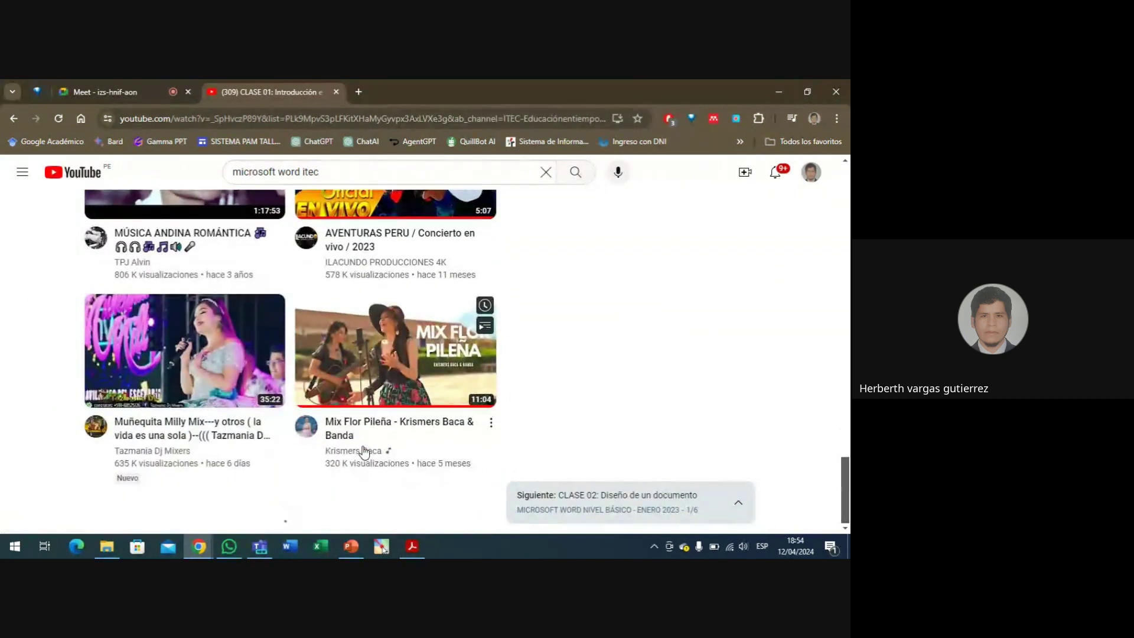
{"action": "scroll", "coordinate": [367, 465], "scroll_direction": "up", "scroll_amount": 1}
{"action": "scroll", "coordinate": [367, 465], "scroll_direction": "up", "scroll_amount": 2}
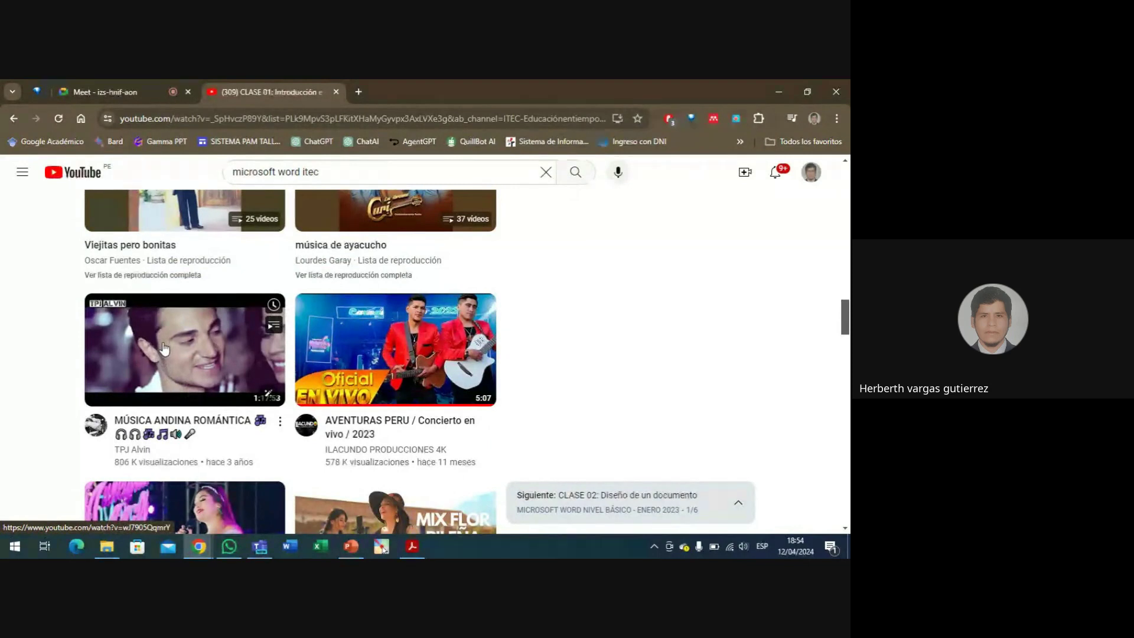
{"action": "left_click", "coordinate": [127, 366]}
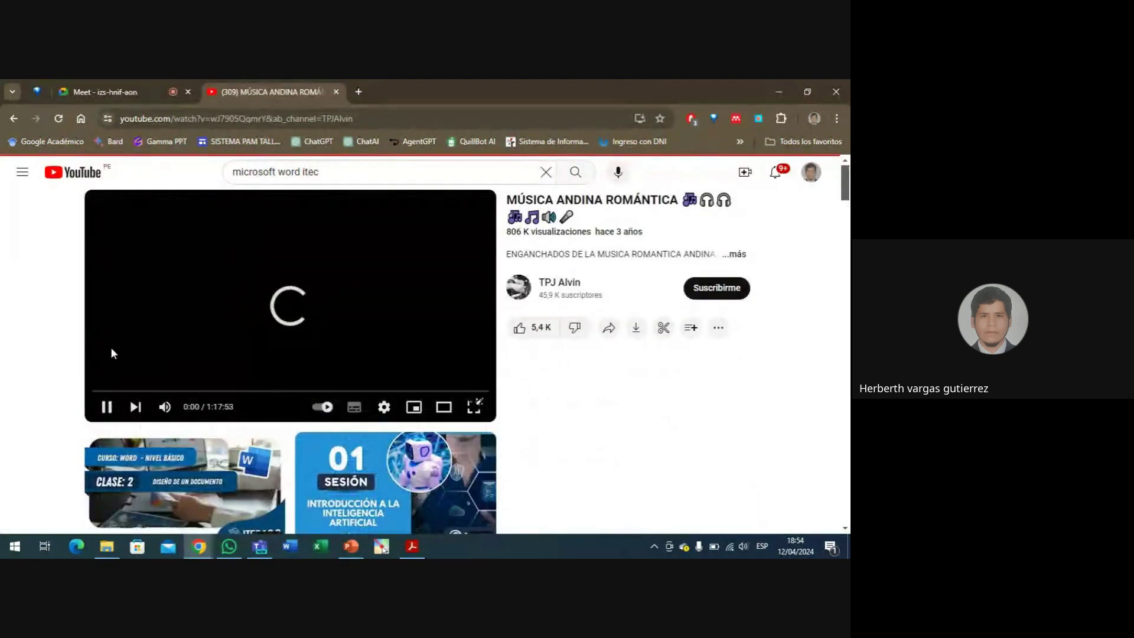
- Pause the "MÚSICA ANDINA ROMÁNTICA" video and copy its URL
{"action": "left_click", "coordinate": [185, 284]}
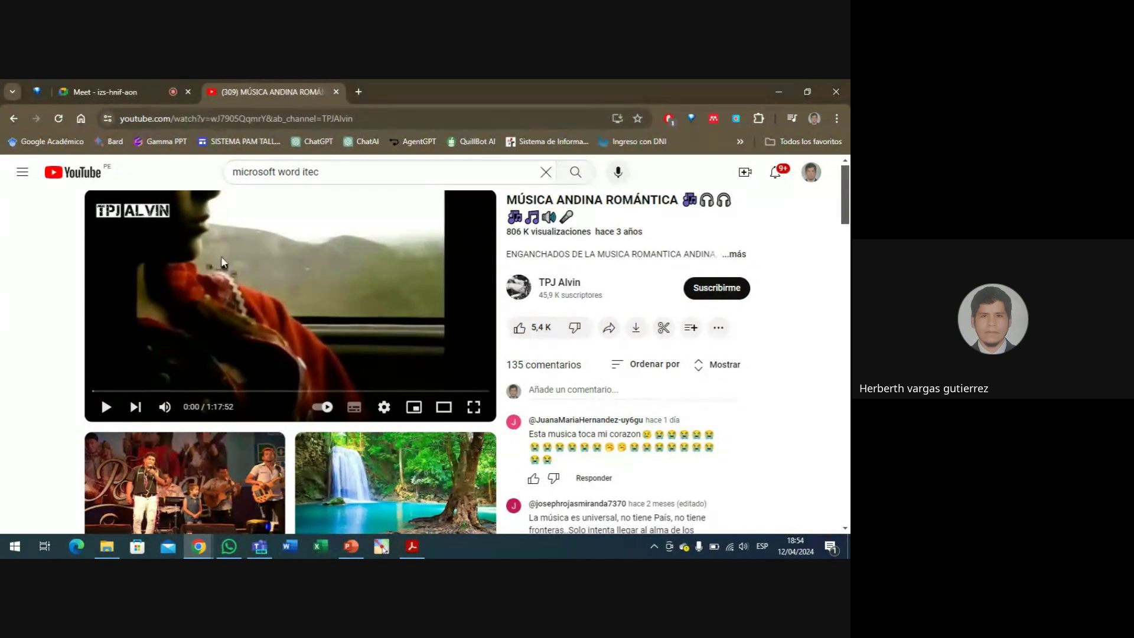
{"action": "right_click", "coordinate": [240, 243]}
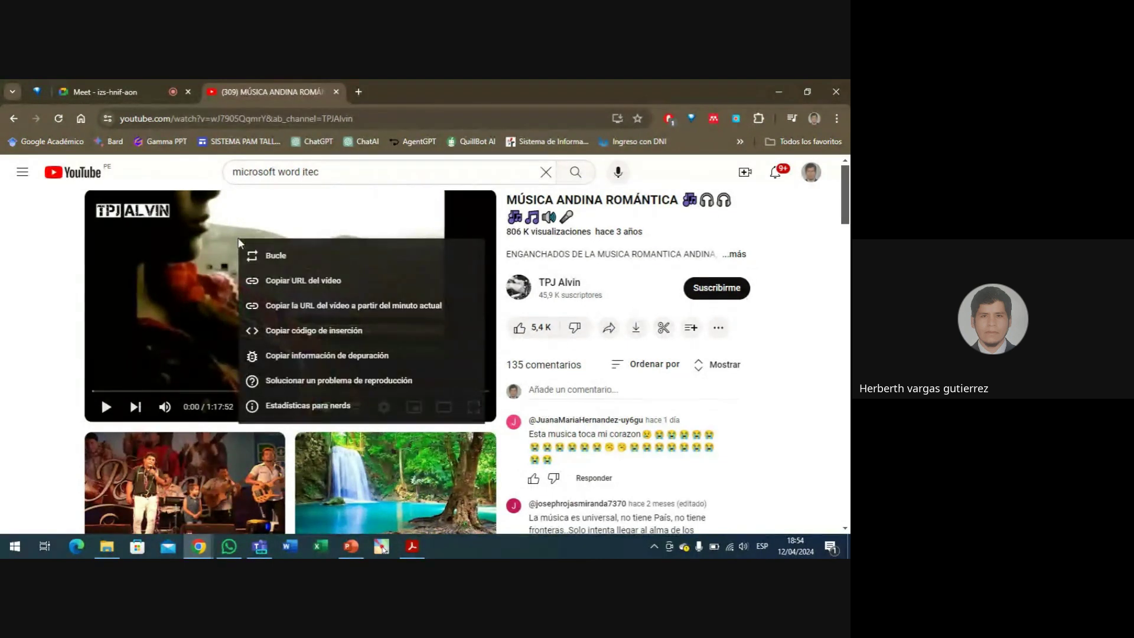
{"action": "right_click", "coordinate": [222, 252]}
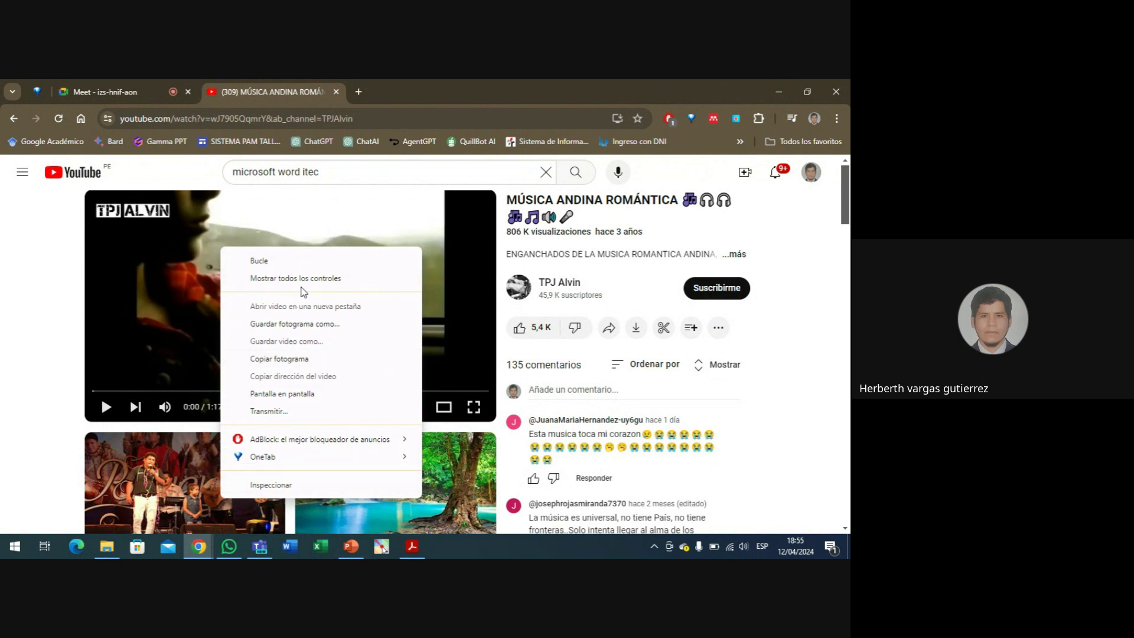
{"action": "right_click", "coordinate": [206, 261]}
{"action": "right_click", "coordinate": [206, 262]}
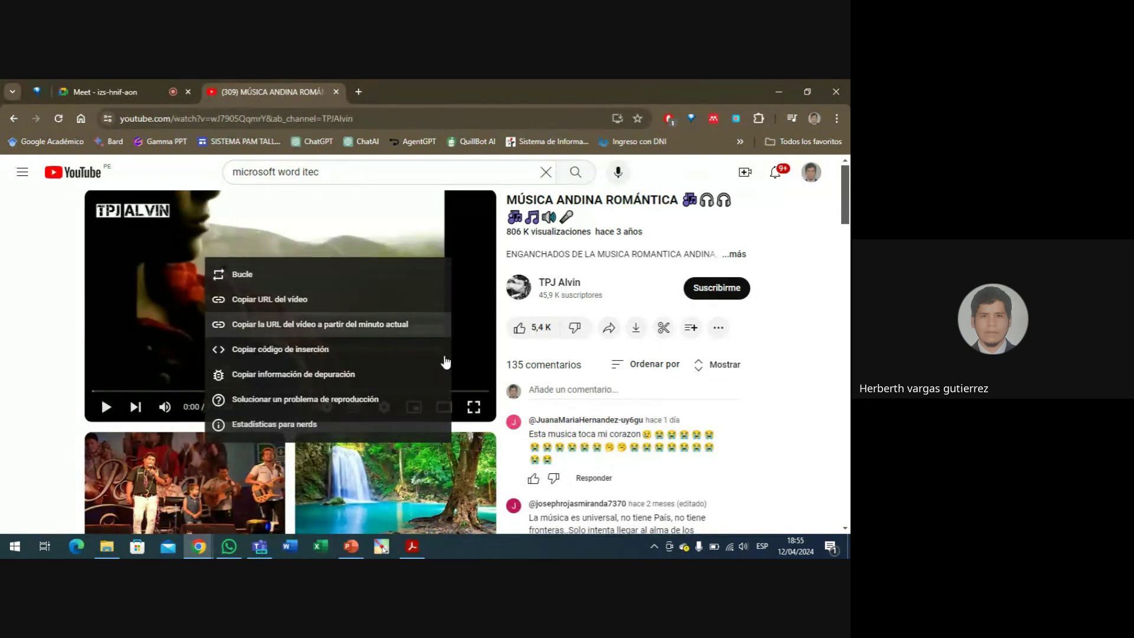
{"action": "left_click", "coordinate": [297, 302]}
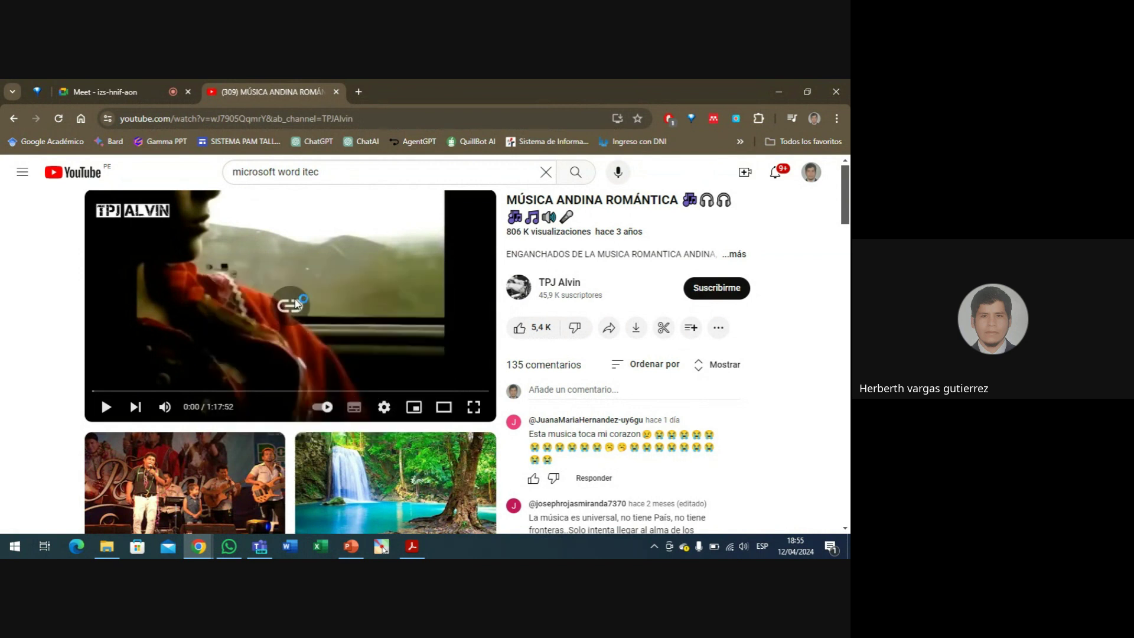
- Switch to the ITEC PERÚ presentation in PowerPoint and start inserting an online video on slide 7
{"action": "left_click", "coordinate": [80, 96]}
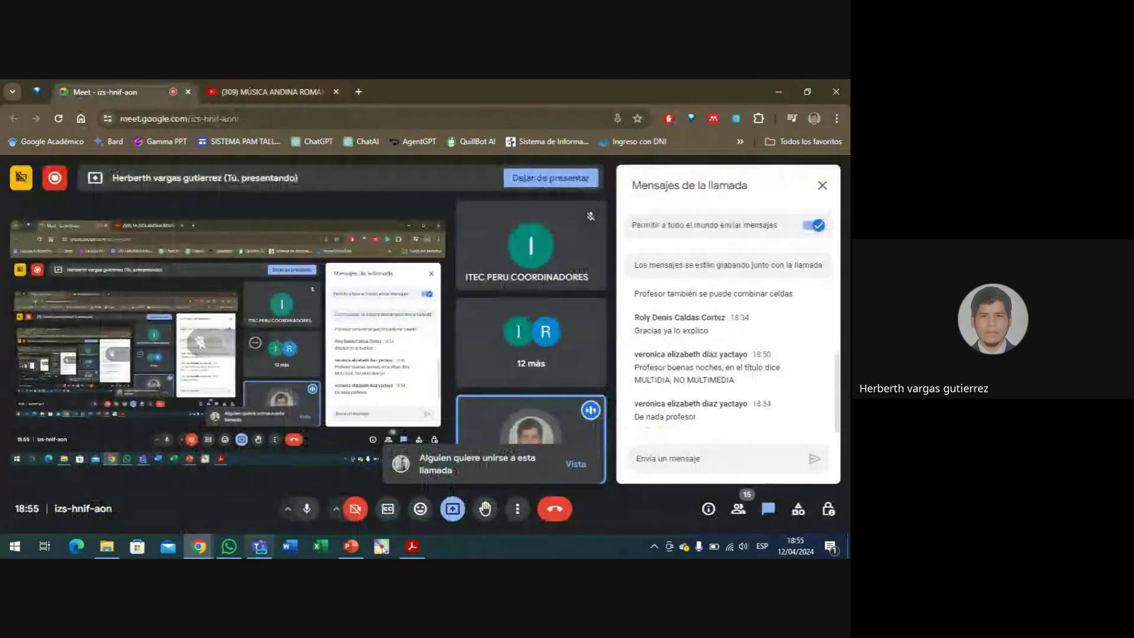
{"action": "left_click", "coordinate": [351, 546]}
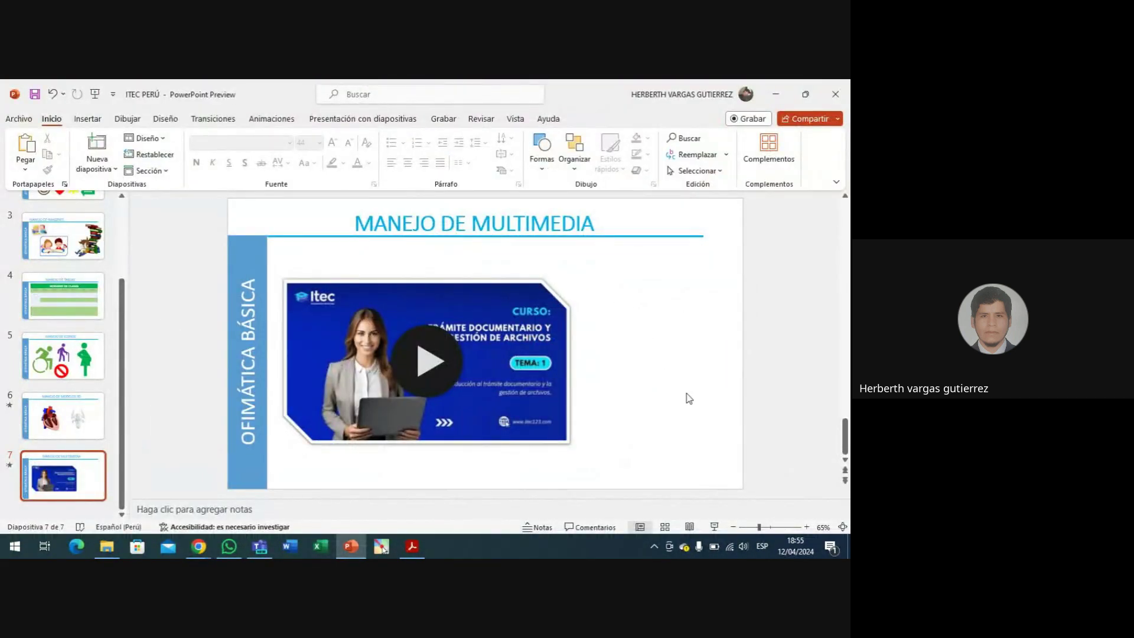
{"action": "left_click", "coordinate": [93, 123]}
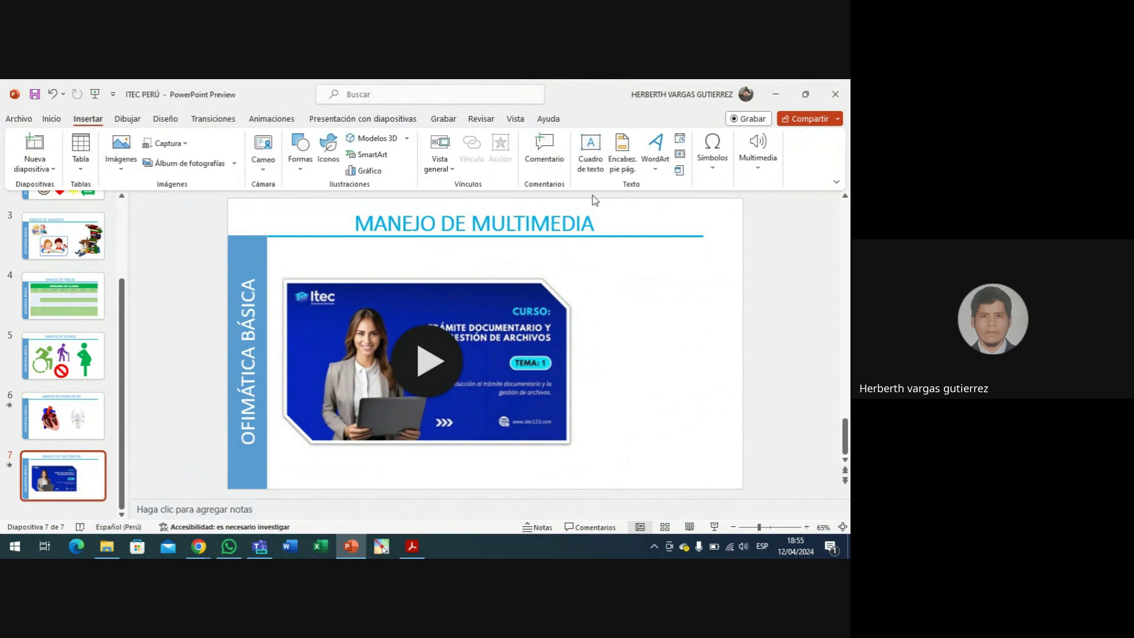
{"action": "left_click", "coordinate": [761, 165]}
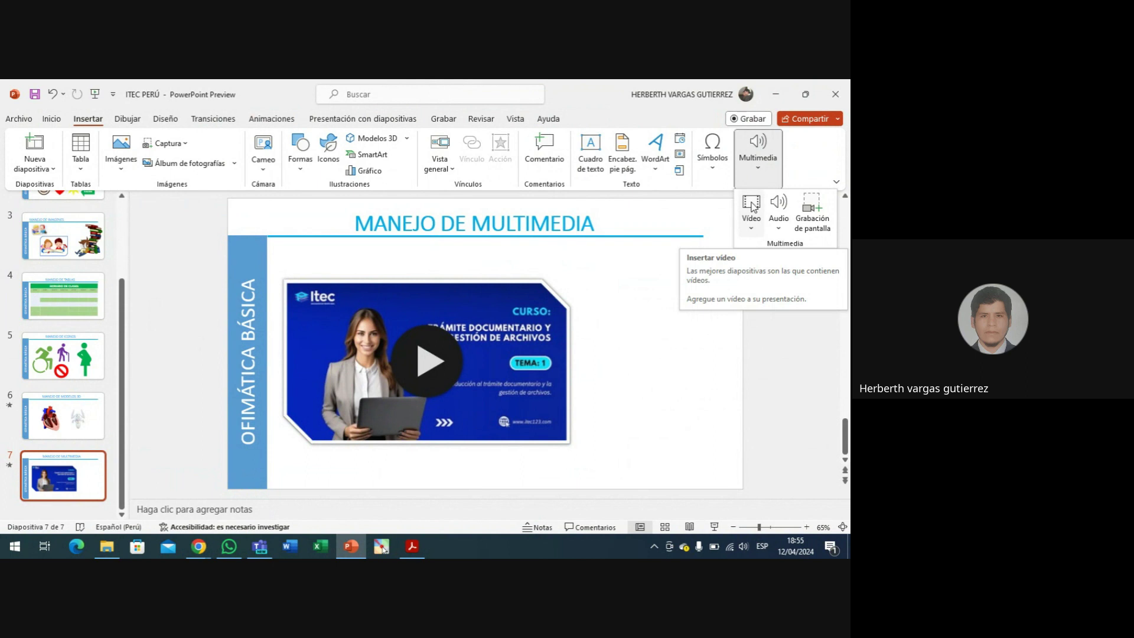
{"action": "left_click", "coordinate": [752, 207]}
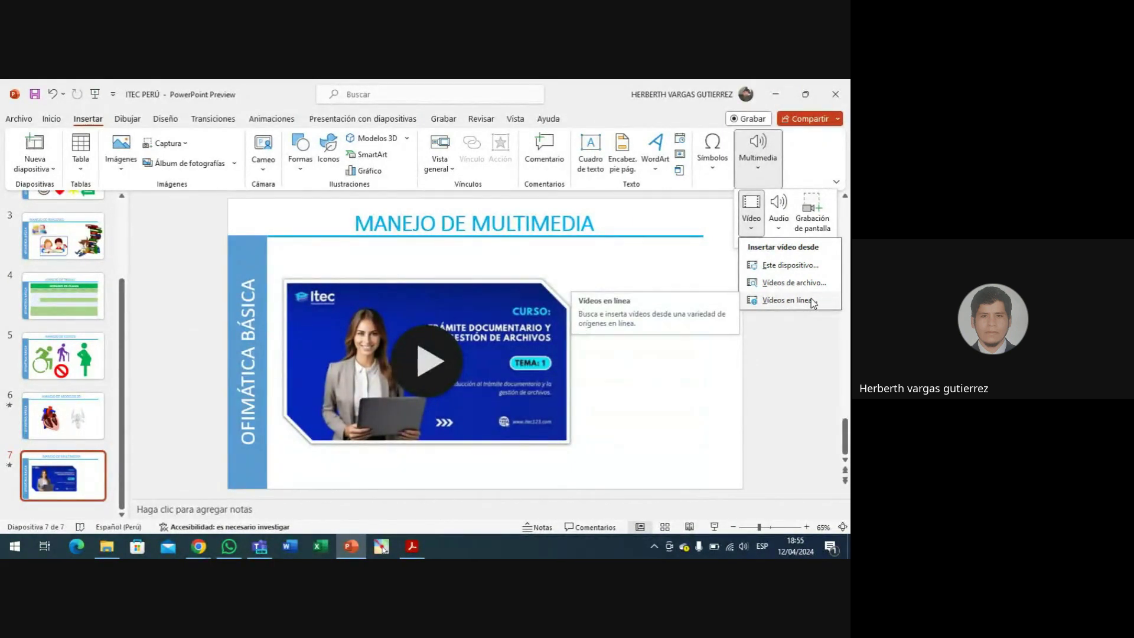
{"action": "left_click", "coordinate": [779, 301]}
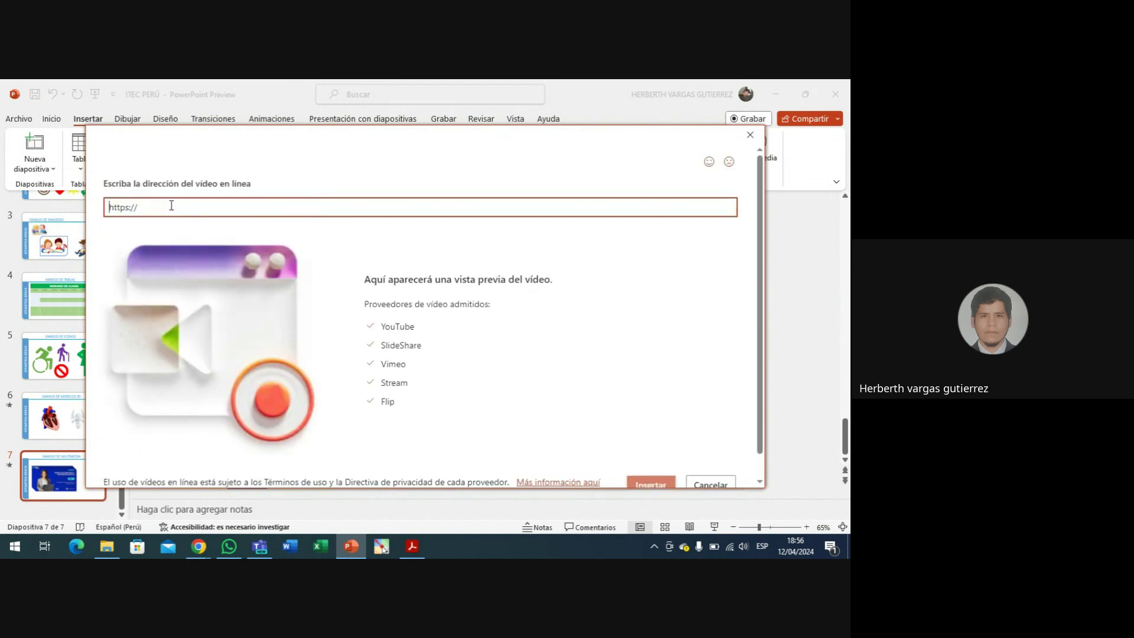
{"action": "left_click", "coordinate": [174, 205]}
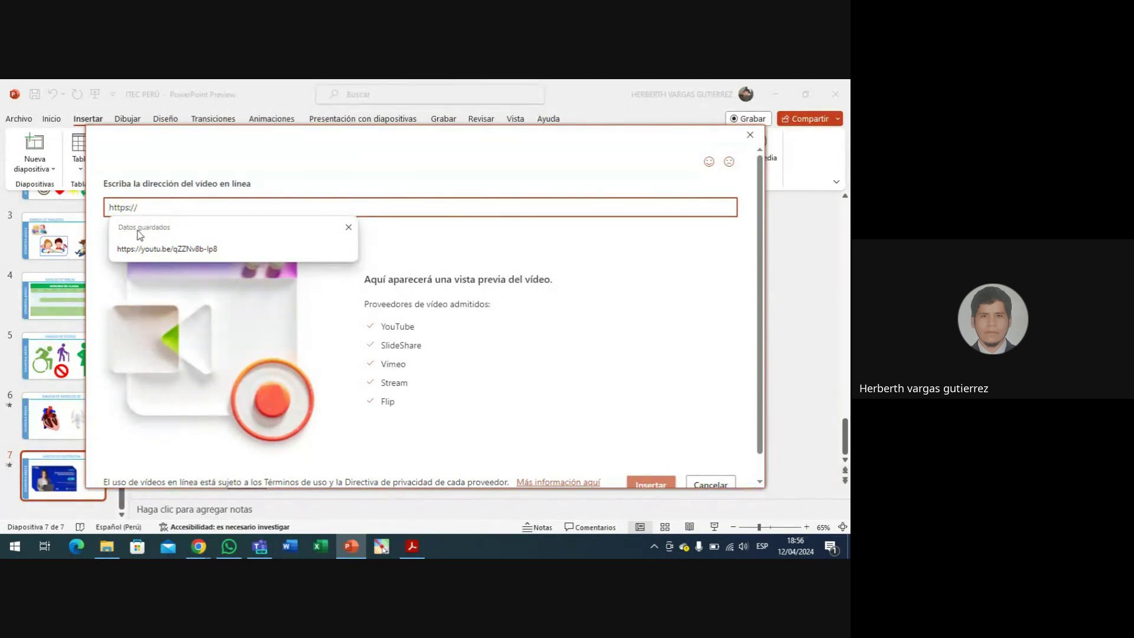
{"action": "left_click", "coordinate": [201, 251]}
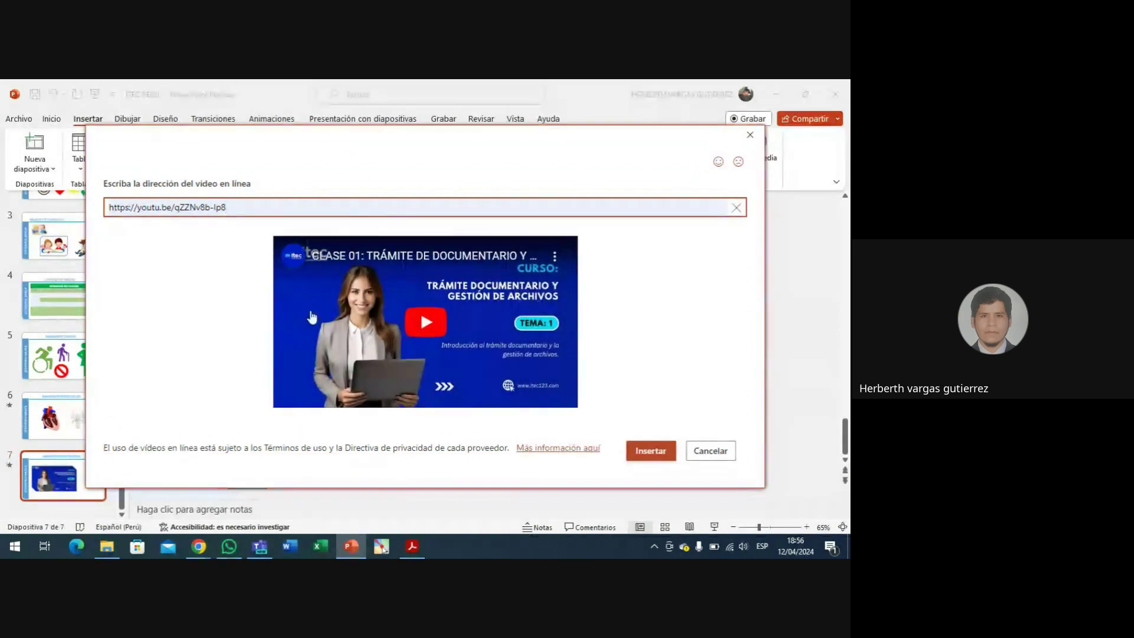
{"action": "left_click_drag", "start_coordinate": [269, 208], "coordinate": [61, 215]}
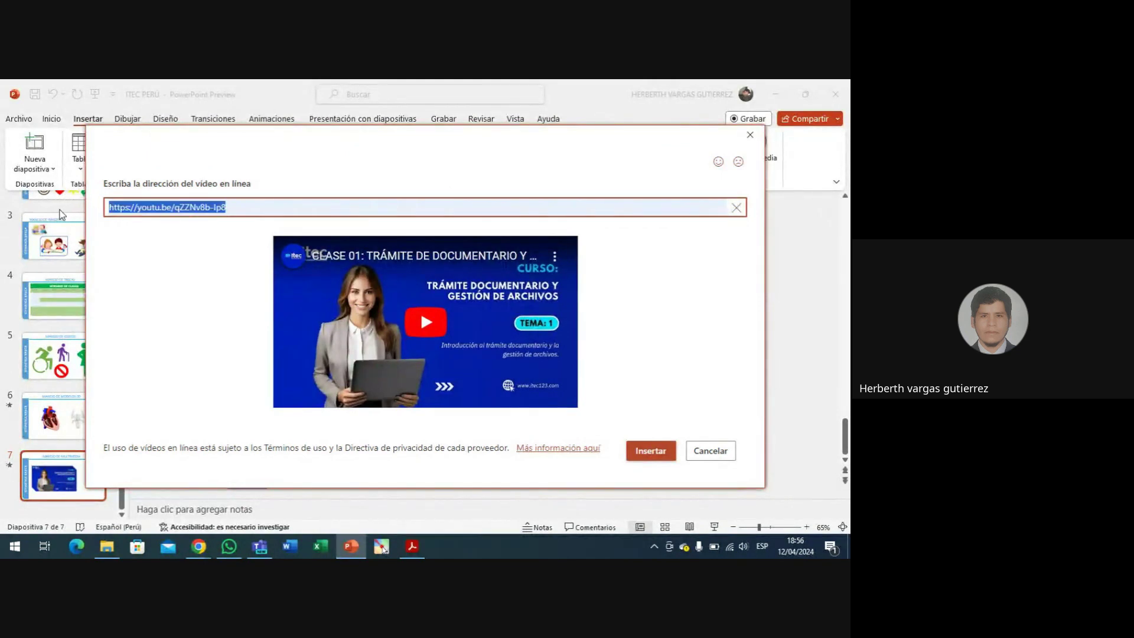
{"action": "type", "text": "https://youtu.be/wJ7905QgmrY"}
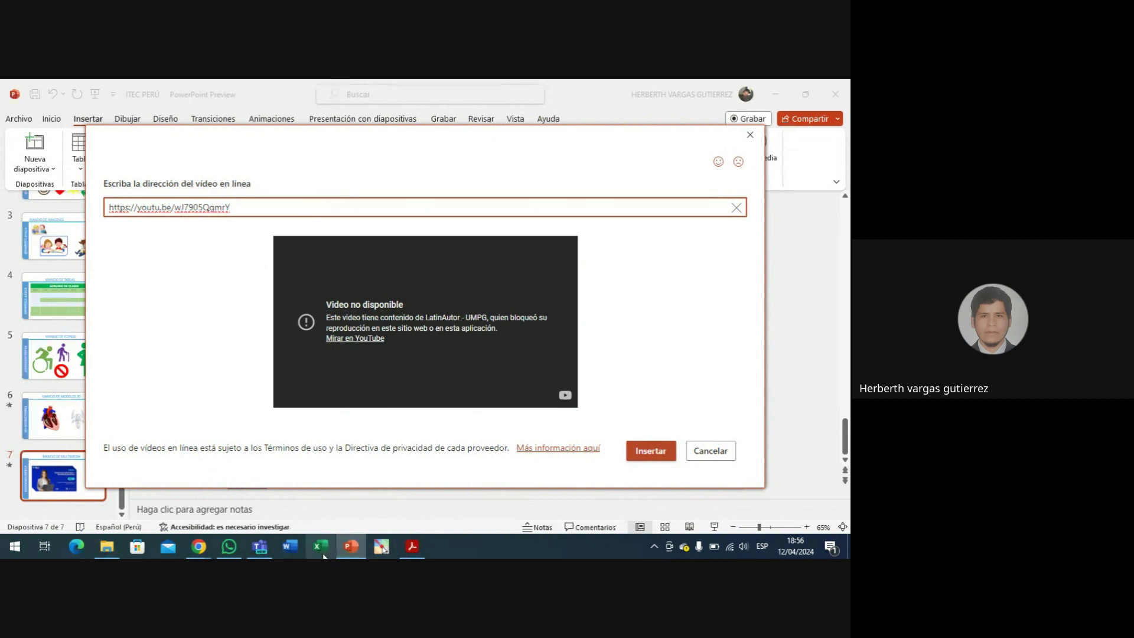
- Return to YouTube in Chrome and open the recommended video "Ana Gabriel ~ Best Old Songs Of All Time" by Hot Latin Songs
{"action": "left_click", "coordinate": [199, 547]}
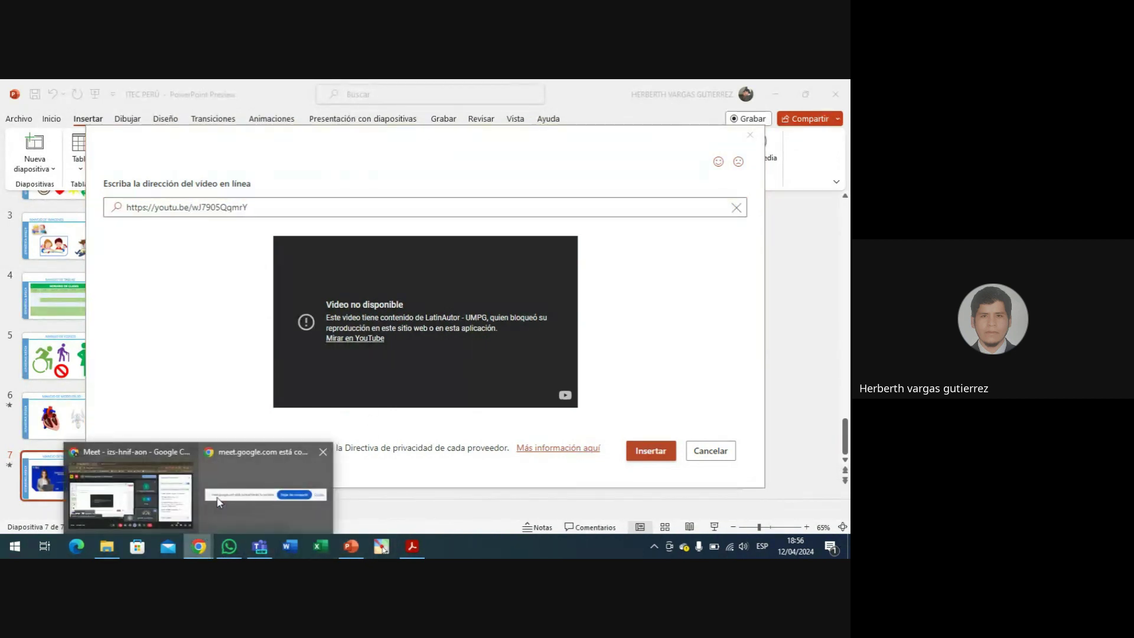
{"action": "left_click", "coordinate": [169, 503]}
{"action": "left_click", "coordinate": [271, 94]}
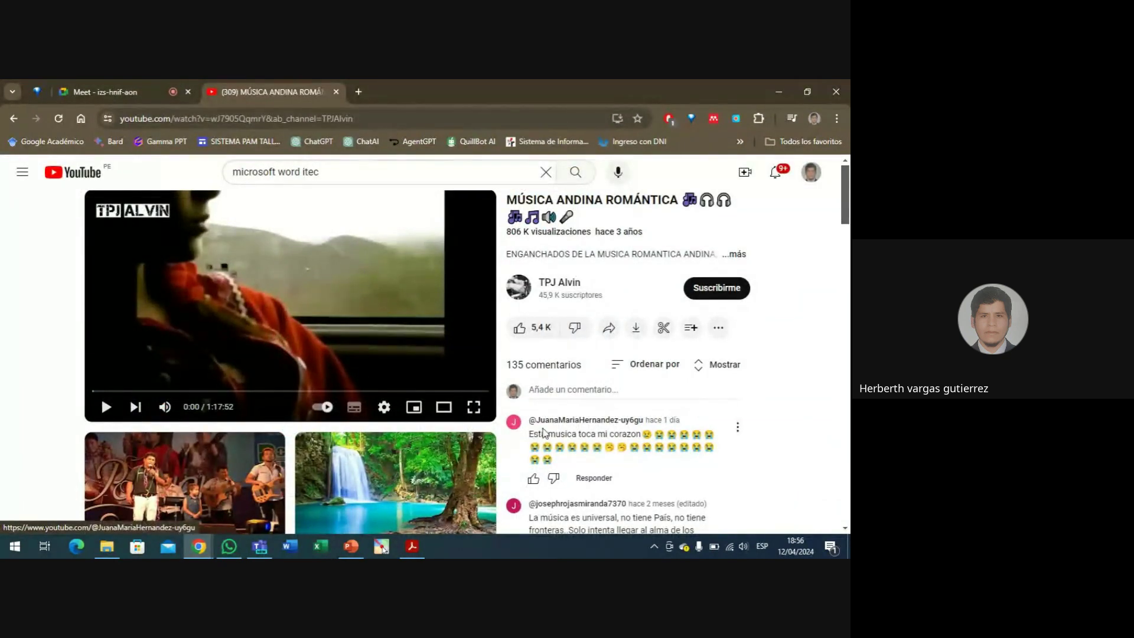
{"action": "scroll", "coordinate": [538, 434], "scroll_direction": "down", "scroll_amount": 5}
{"action": "scroll", "coordinate": [544, 434], "scroll_direction": "down", "scroll_amount": 3}
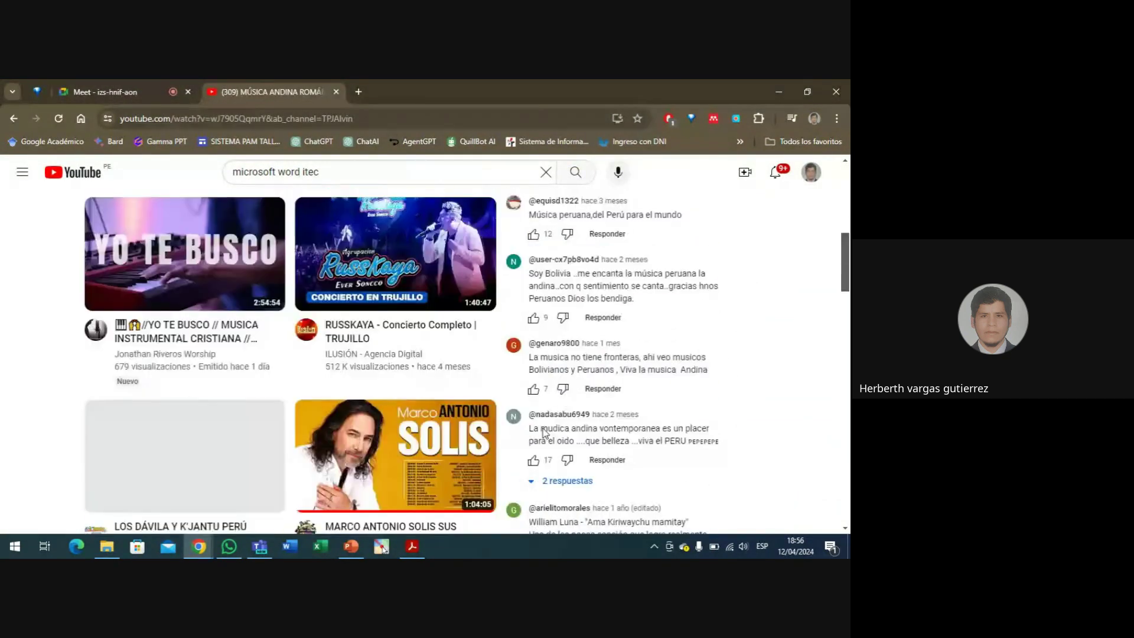
{"action": "scroll", "coordinate": [290, 371], "scroll_direction": "down", "scroll_amount": 2}
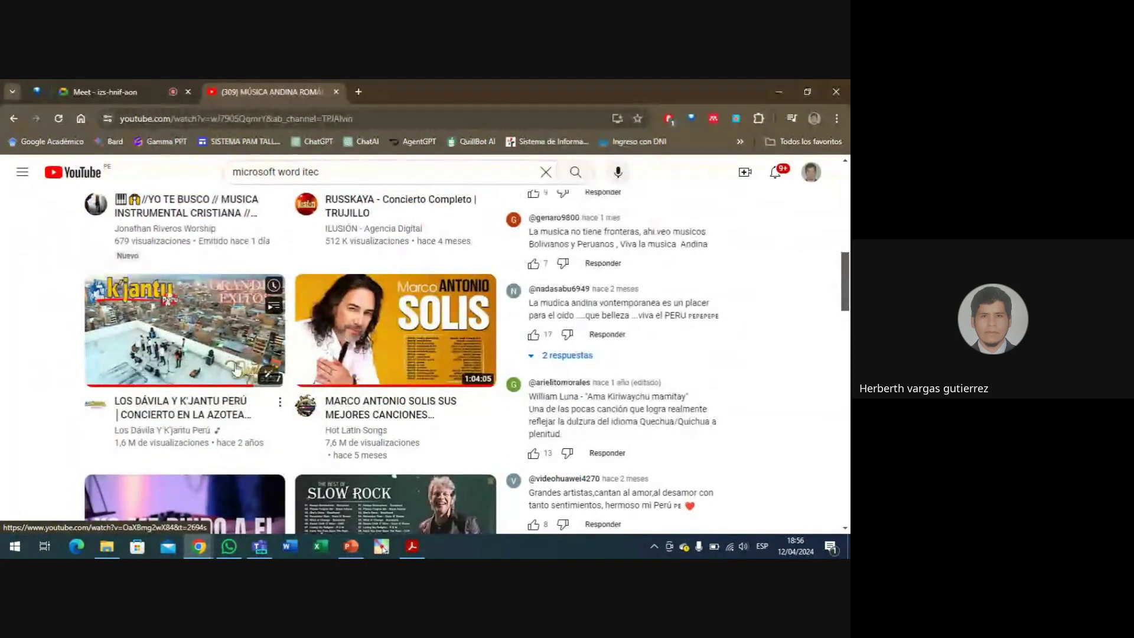
{"action": "scroll", "coordinate": [177, 322], "scroll_direction": "down", "scroll_amount": 4}
{"action": "scroll", "coordinate": [186, 437], "scroll_direction": "down", "scroll_amount": 3}
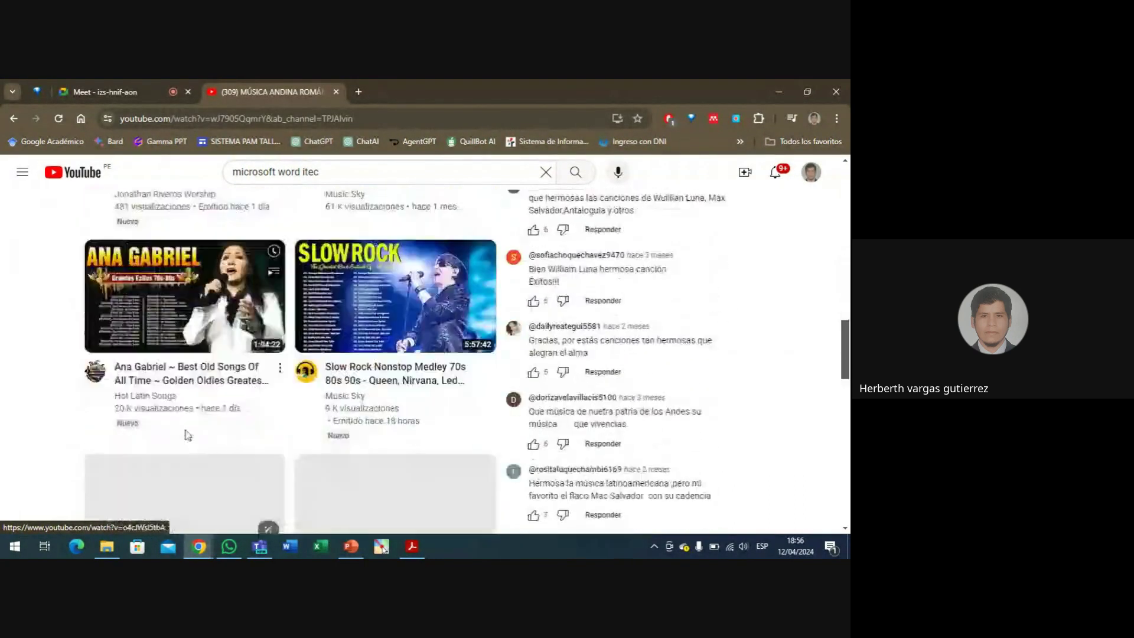
{"action": "scroll", "coordinate": [186, 437], "scroll_direction": "up", "scroll_amount": 1}
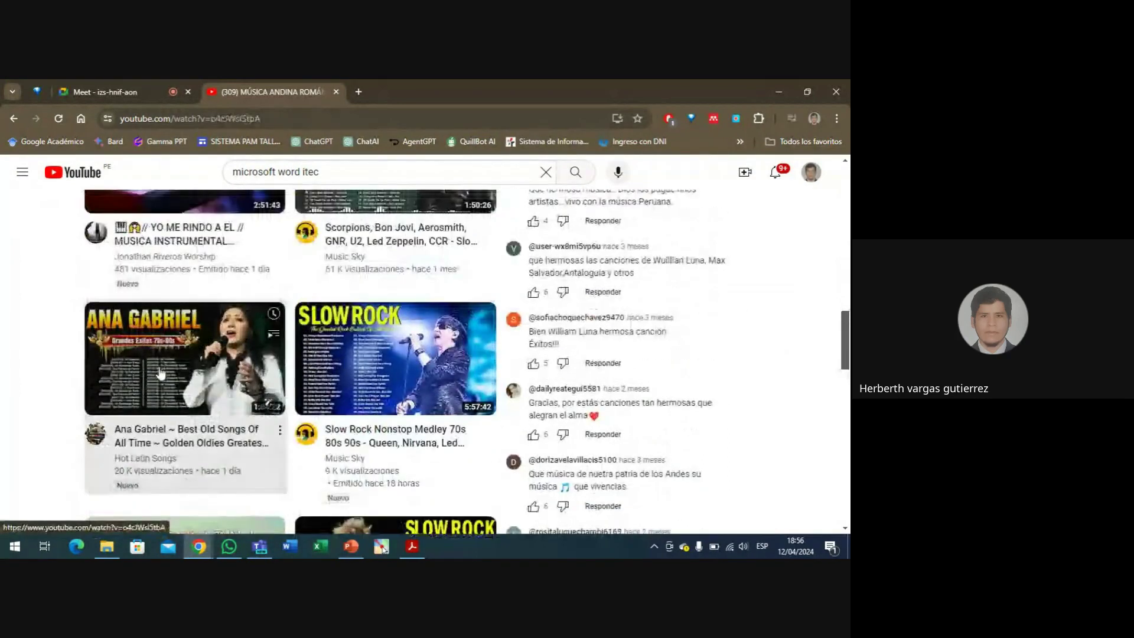
{"action": "scroll", "coordinate": [307, 331], "scroll_direction": "up", "scroll_amount": 4}
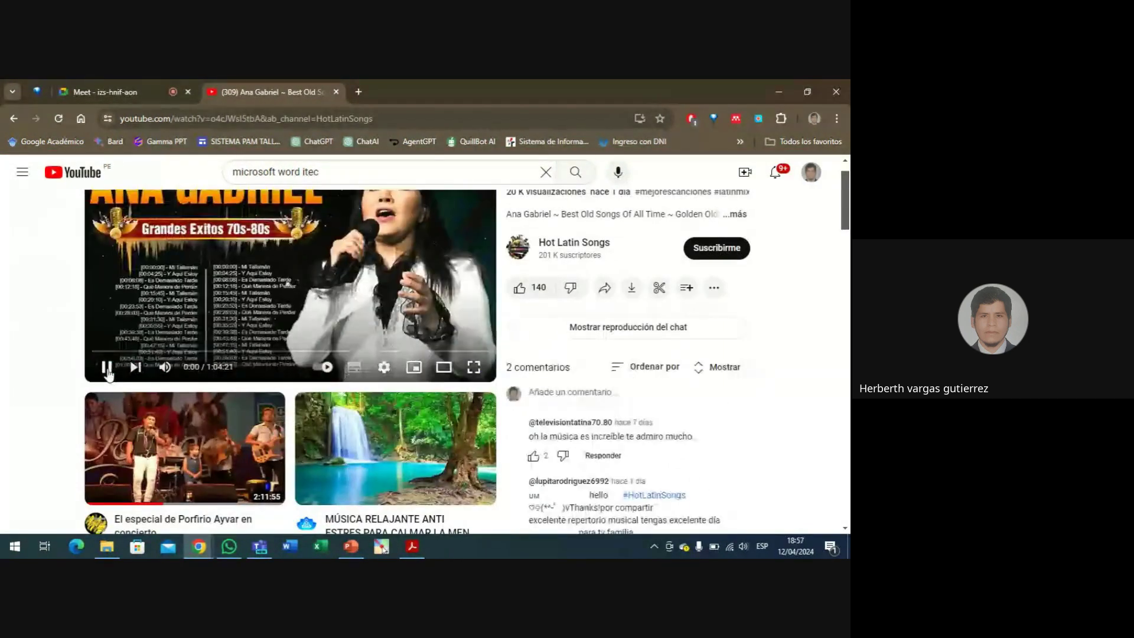
- Pause the Ana Gabriel video and copy its URL
{"action": "left_click", "coordinate": [202, 277]}
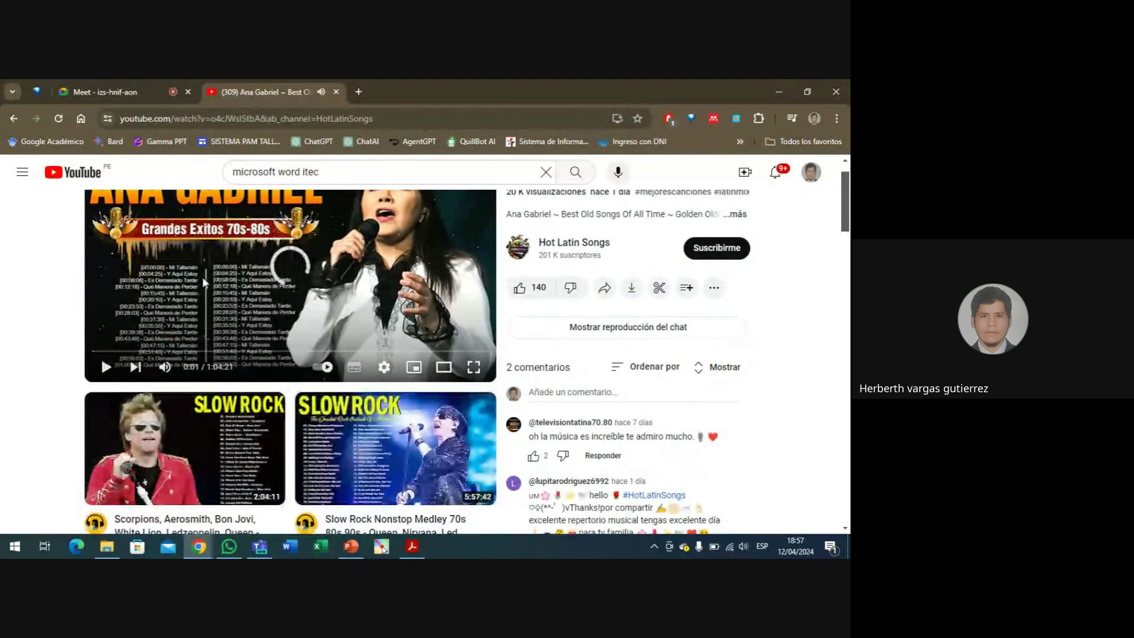
{"action": "right_click", "coordinate": [220, 274]}
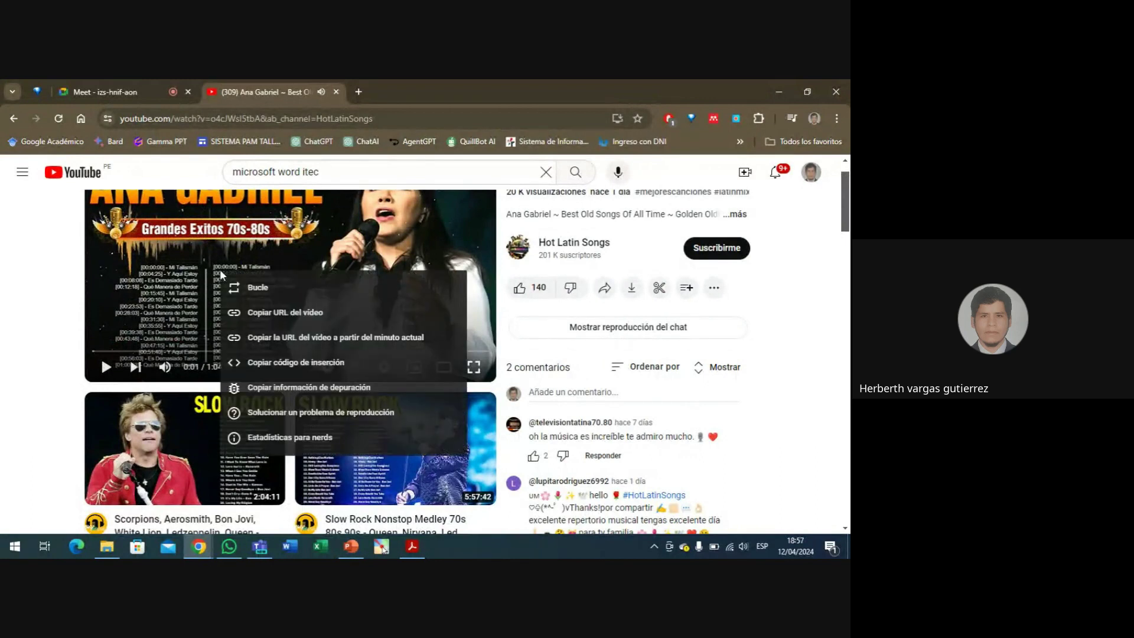
{"action": "left_click", "coordinate": [251, 309]}
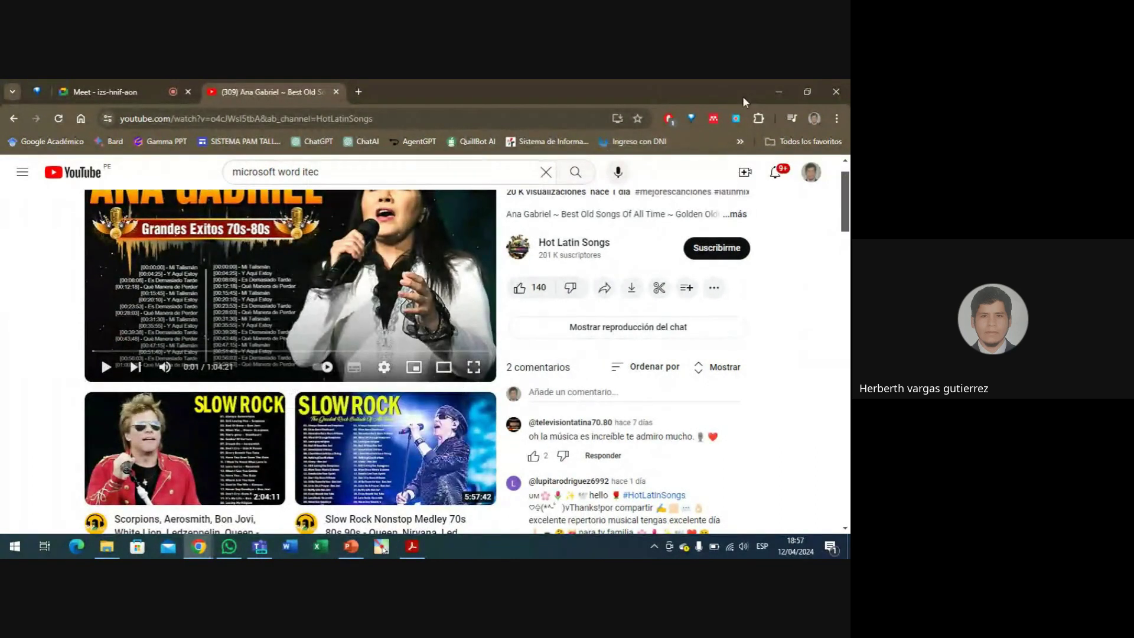
{"action": "left_click", "coordinate": [770, 92]}
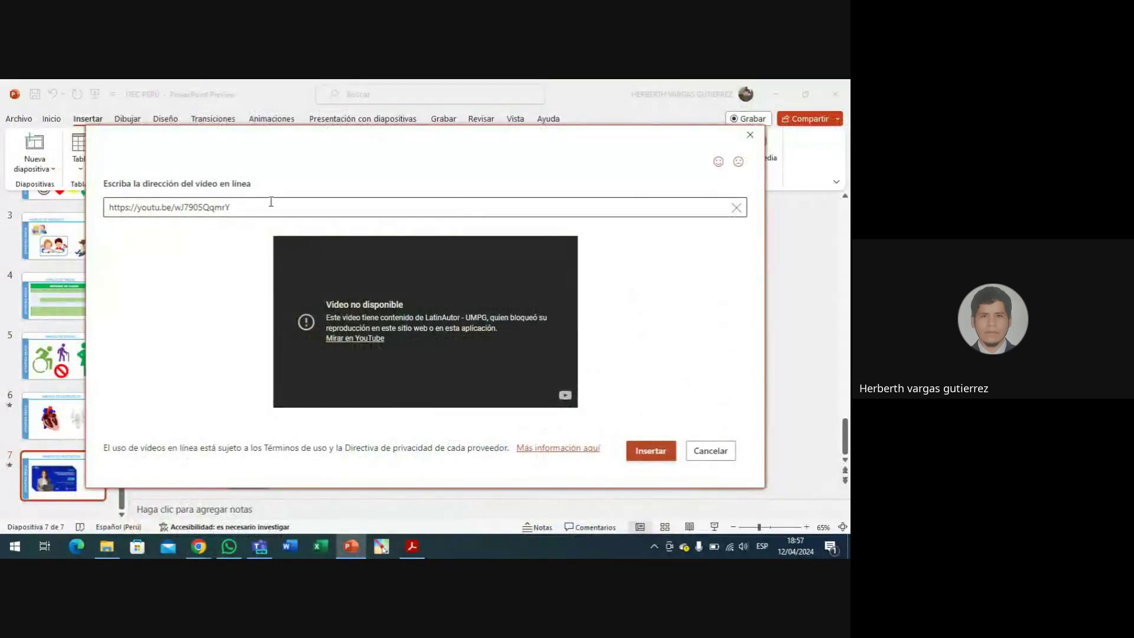
{"action": "left_click_drag", "start_coordinate": [232, 207], "coordinate": [45, 198]}
{"action": "key", "text": "BackSpace"}
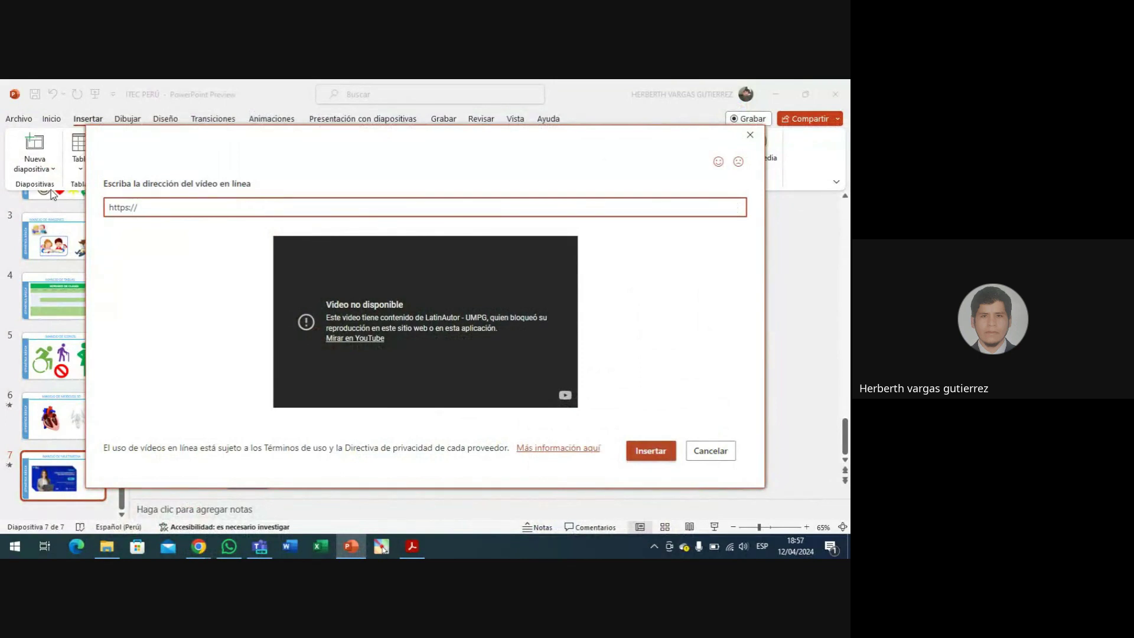
{"action": "type", "text": "https://youtu.be/o4cJWsI5tbA"}
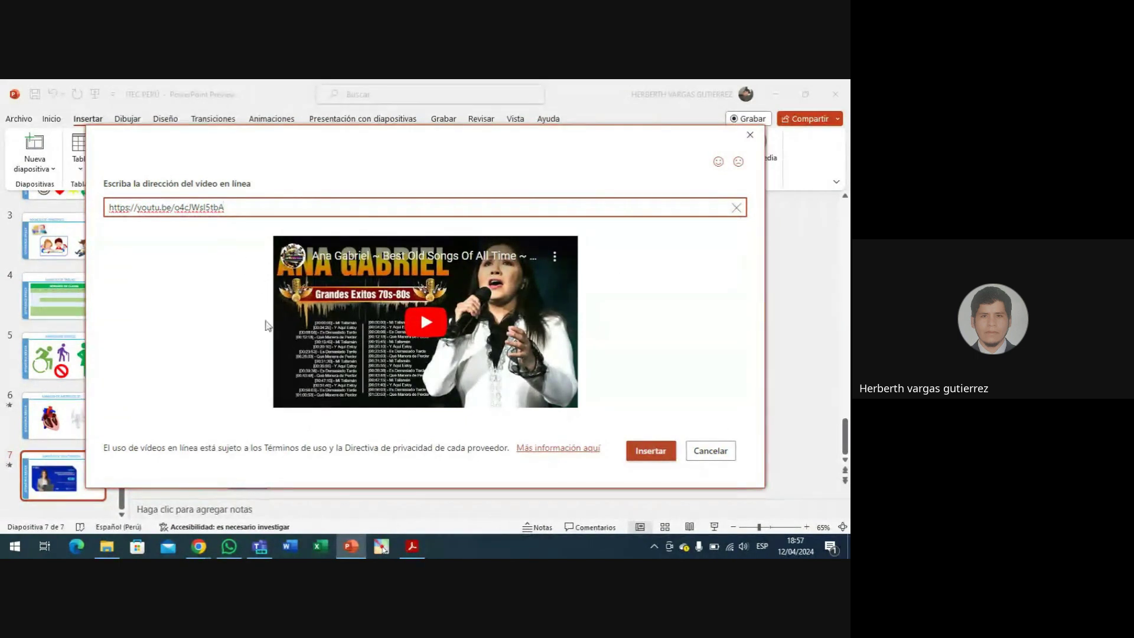
{"action": "left_click", "coordinate": [650, 454]}
{"action": "left_click", "coordinate": [751, 135]}
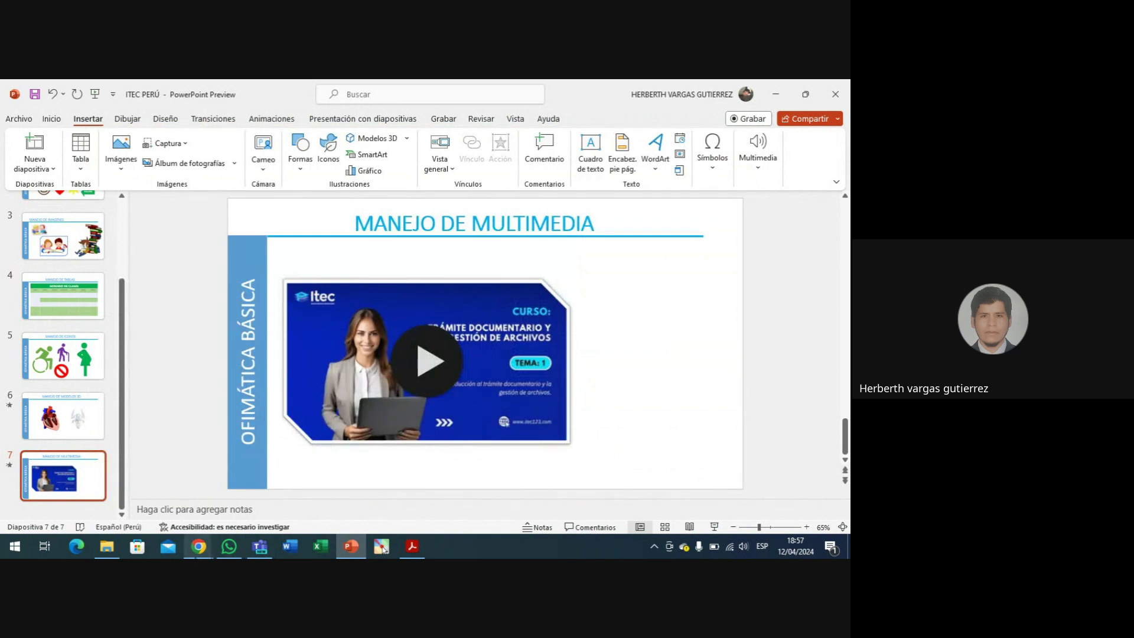
- Switch to the Google Meet call in Chrome to check the chat messages, and return to the PowerPoint presentation
{"action": "left_click", "coordinate": [198, 549]}
{"action": "left_click", "coordinate": [169, 523]}
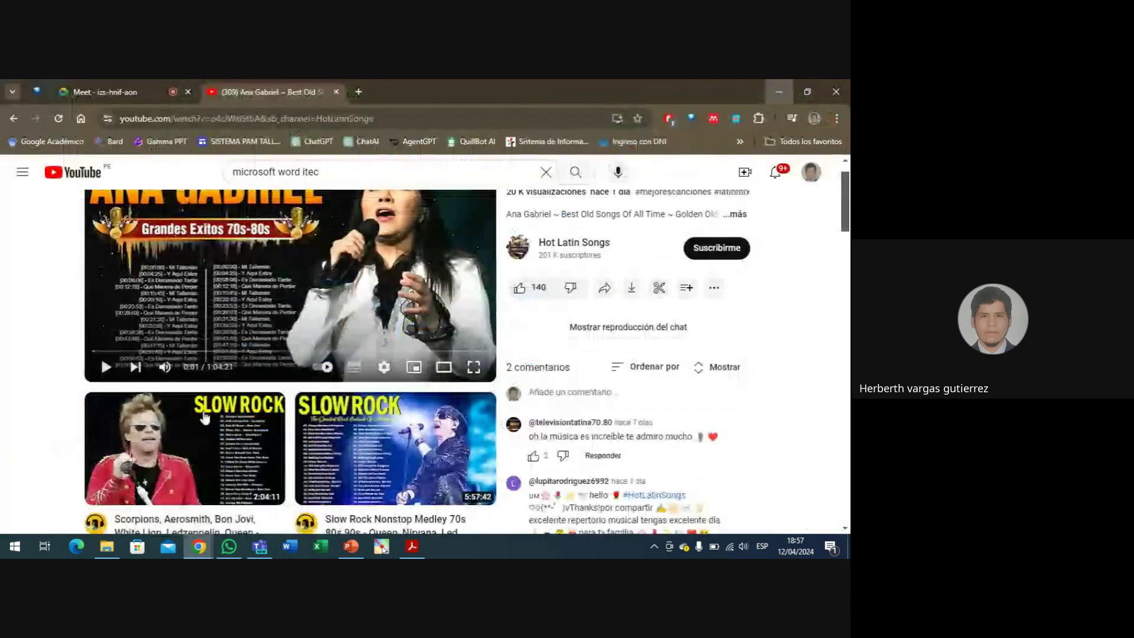
{"action": "left_click", "coordinate": [98, 92]}
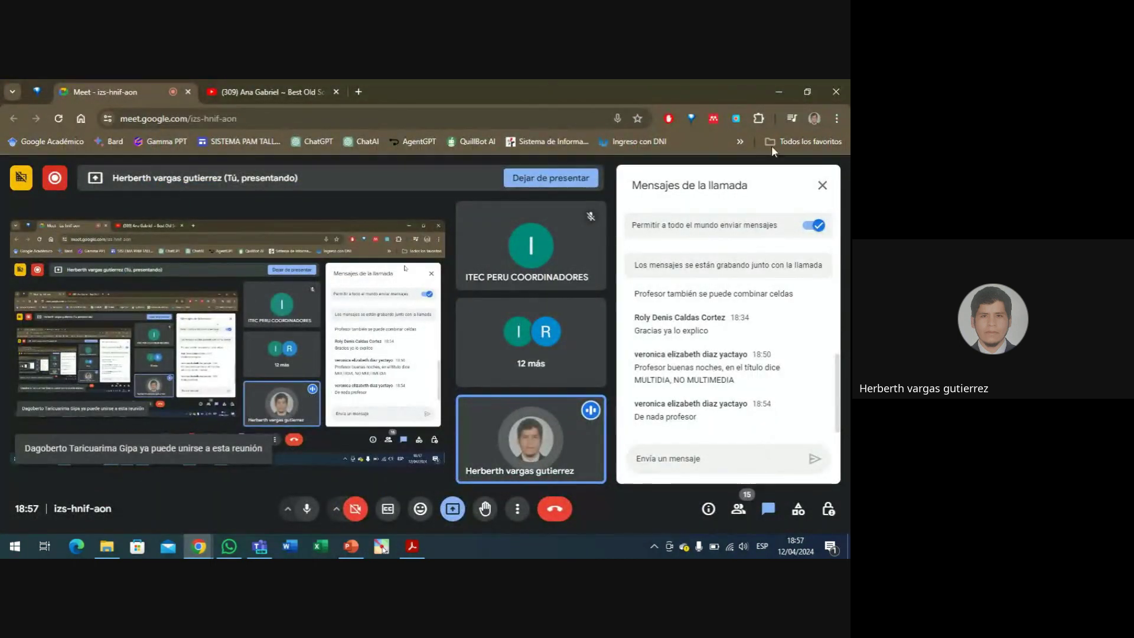
{"action": "left_click", "coordinate": [780, 93]}
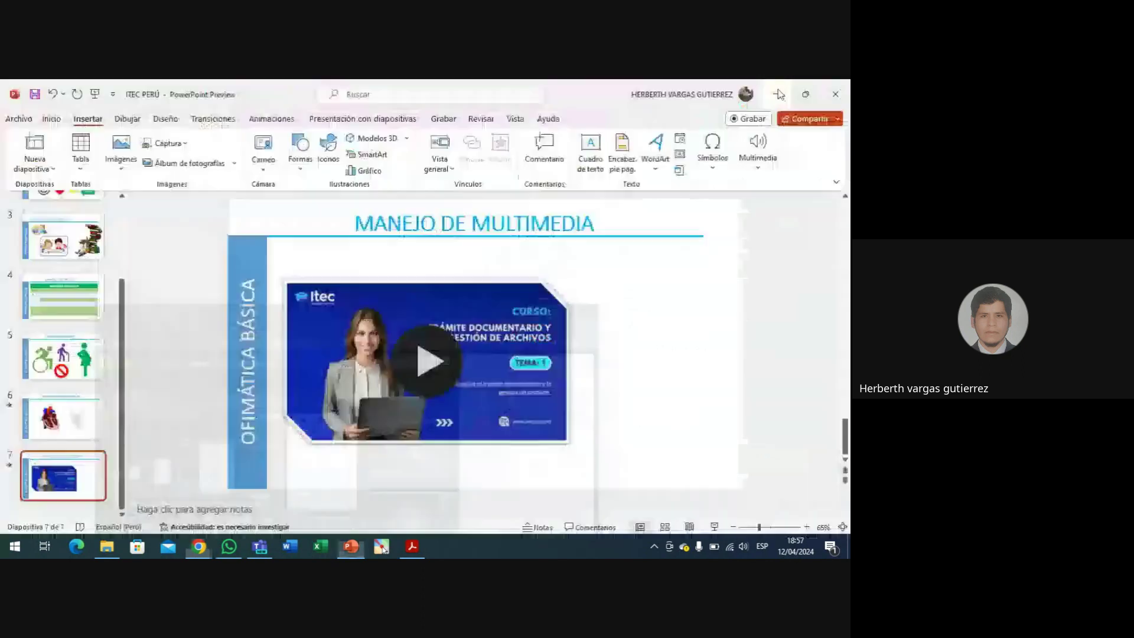
- Move the Itec course video slightly upward on the "MANEJO DE MULTIMEDIA" slide and deselect it
{"action": "left_click", "coordinate": [363, 327]}
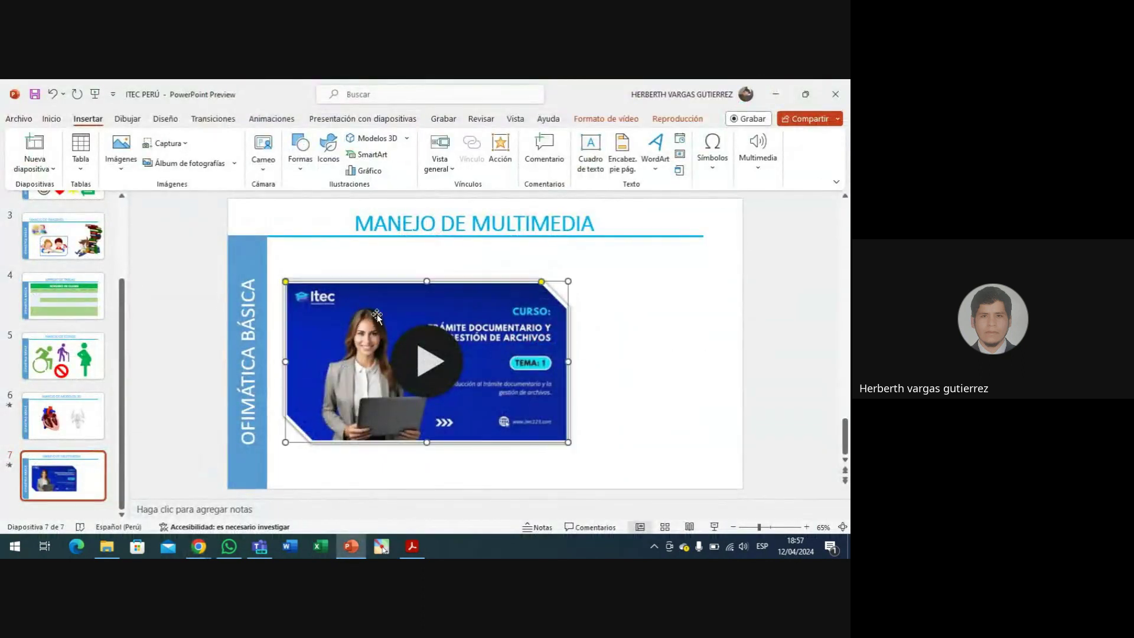
{"action": "left_click_drag", "start_coordinate": [388, 304], "coordinate": [384, 289]}
{"action": "left_click", "coordinate": [645, 396]}
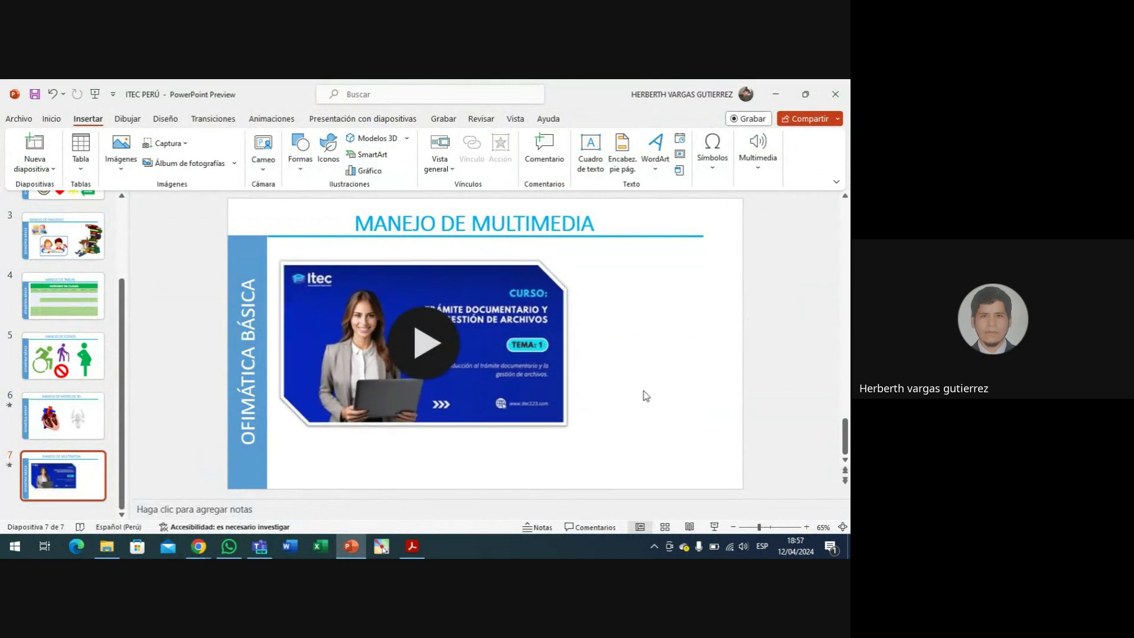
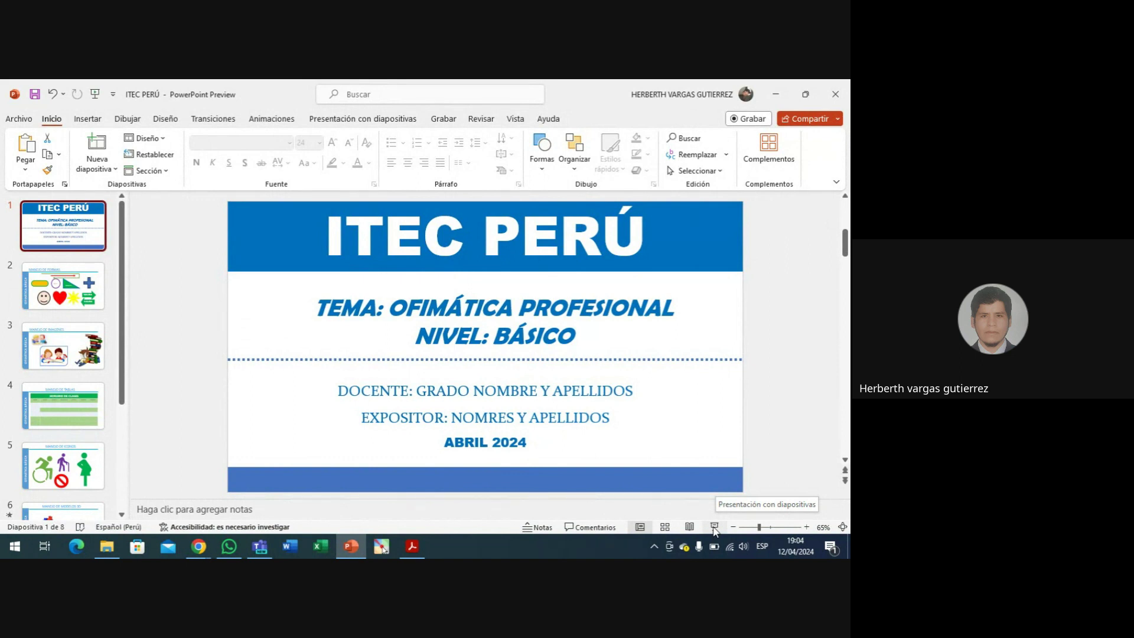
- Play the slide show from the title slide through to the closing "GRACIAS POR SU ATENCIÓN" slide and end it
{"action": "left_click", "coordinate": [714, 527]}
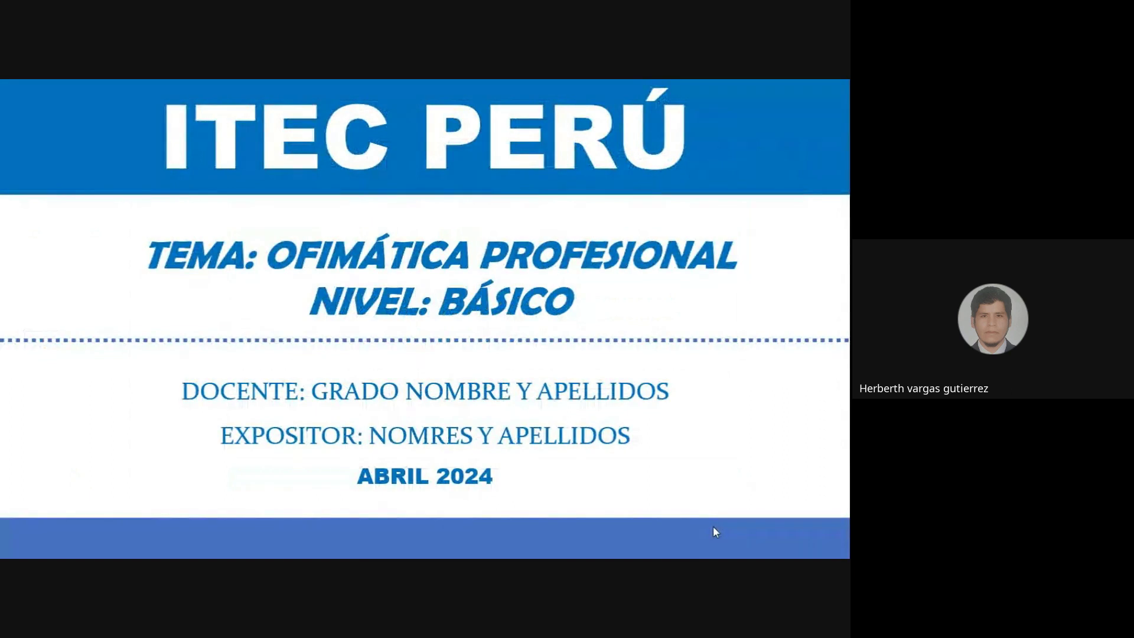
{"action": "left_click", "coordinate": [833, 350]}
{"action": "left_click", "coordinate": [834, 350]}
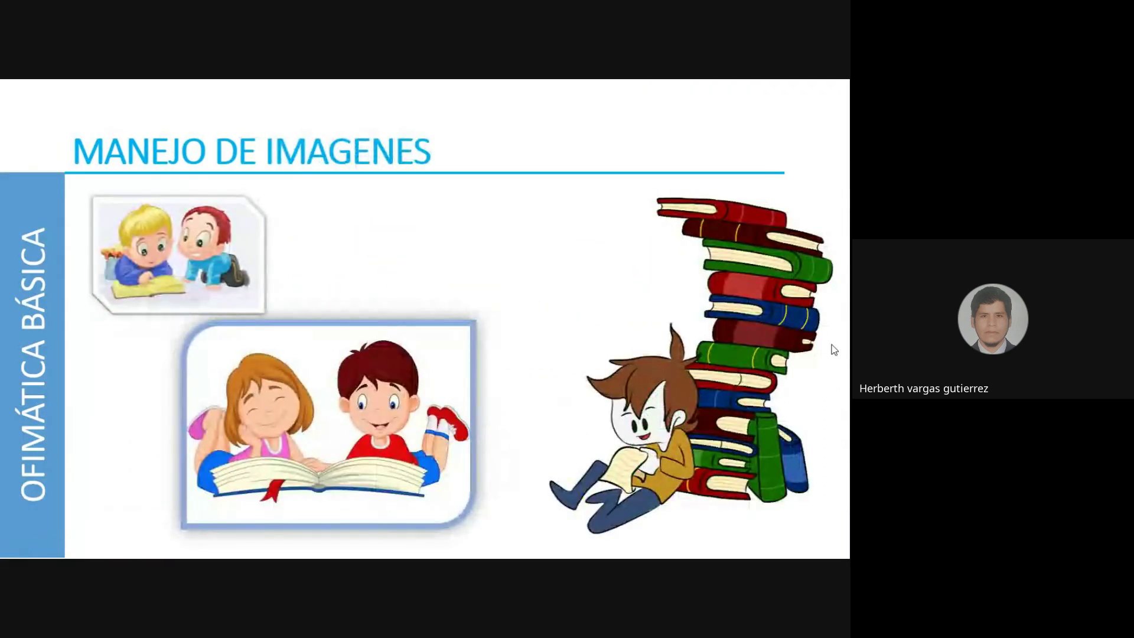
{"action": "left_click", "coordinate": [834, 350]}
{"action": "left_click", "coordinate": [834, 349]}
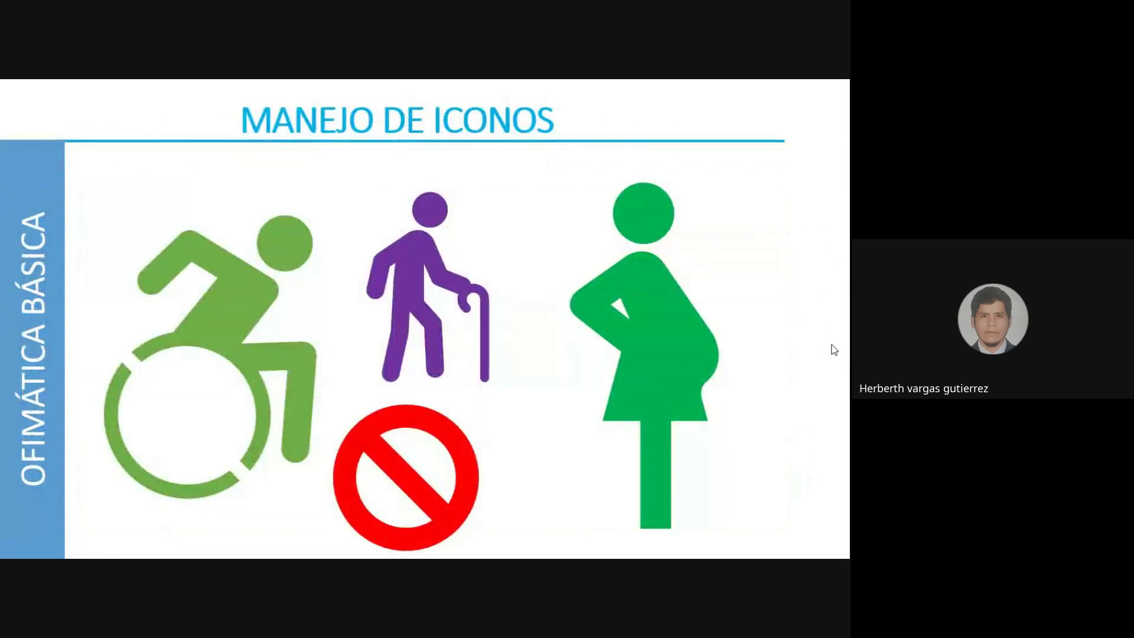
{"action": "left_click", "coordinate": [833, 350]}
{"action": "left_click", "coordinate": [834, 349]}
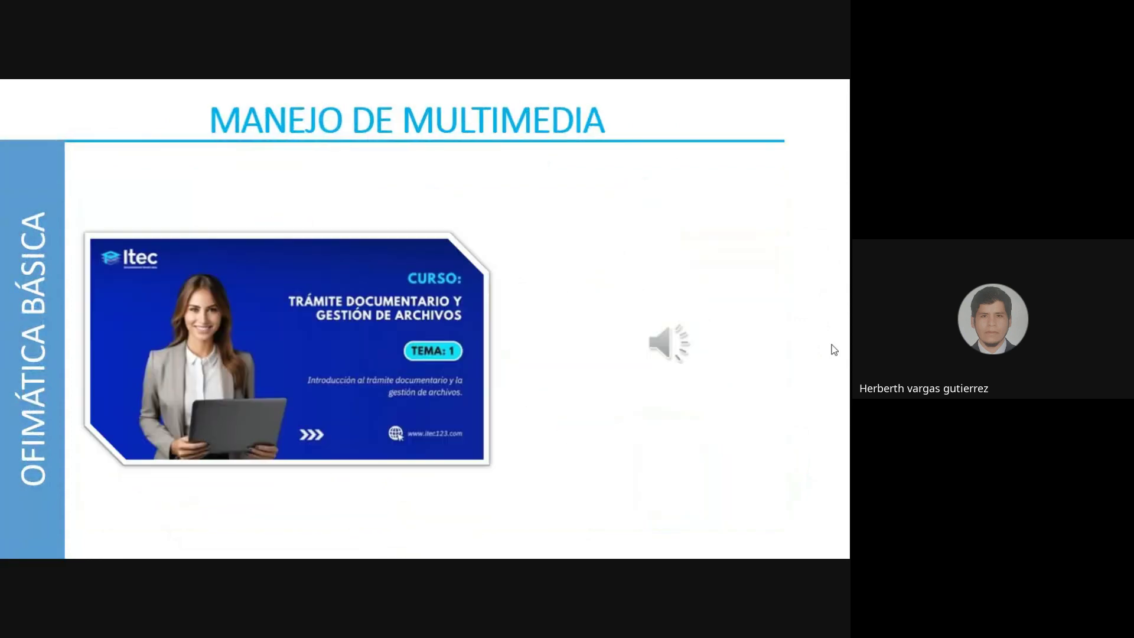
{"action": "left_click", "coordinate": [833, 350]}
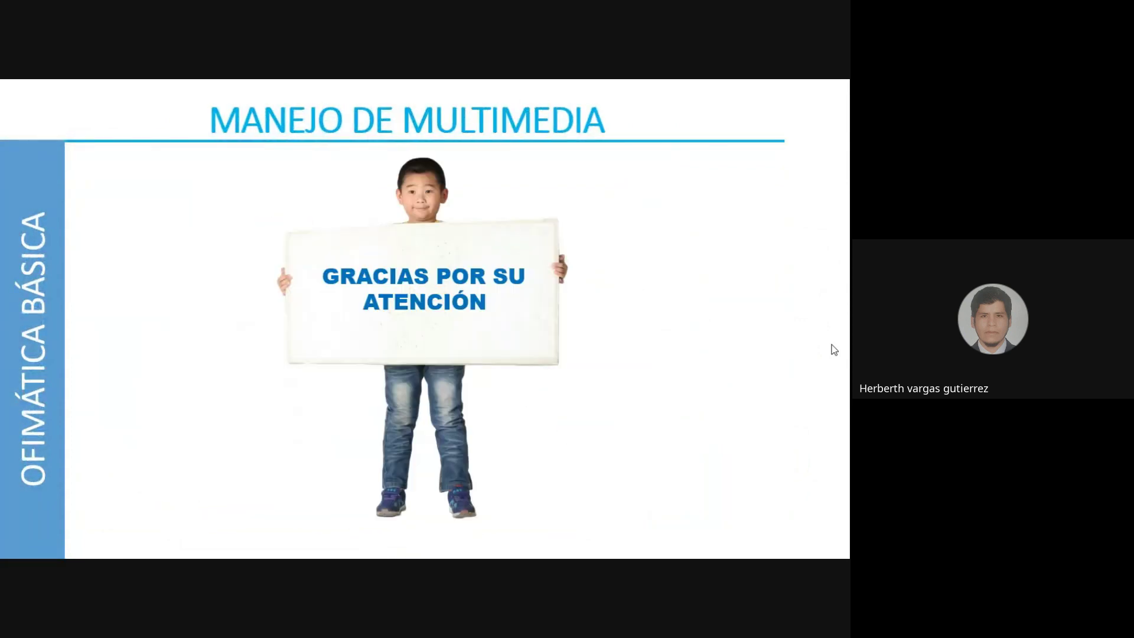
{"action": "left_click", "coordinate": [833, 350]}
{"action": "left_click", "coordinate": [834, 350]}
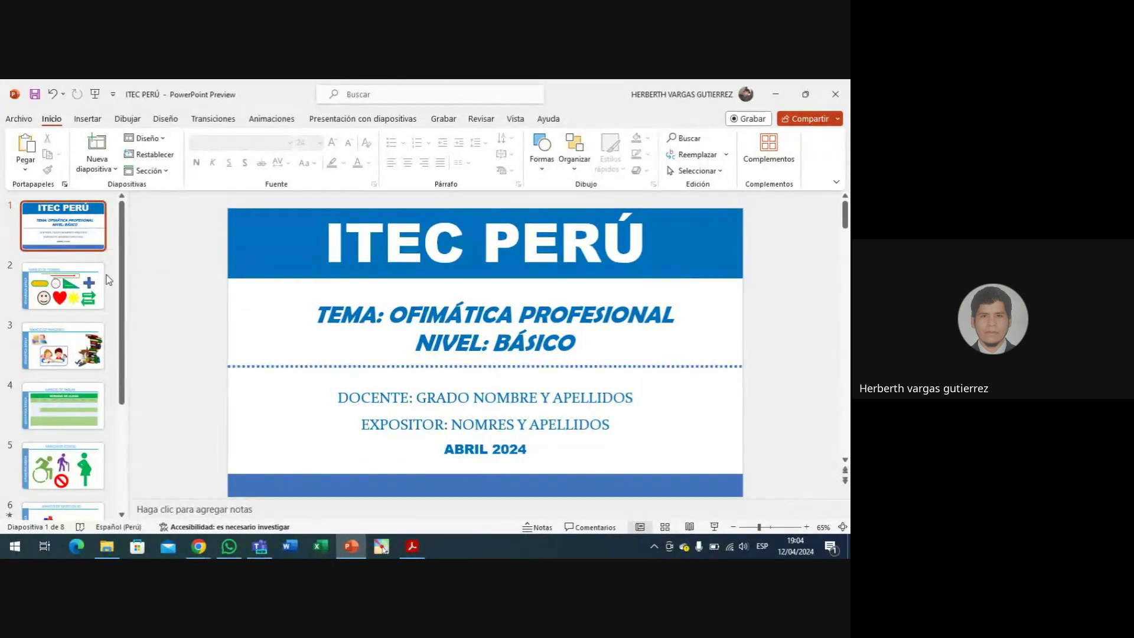
- Start the slide show again from slide 1, advance once, and exit to the editing view
{"action": "left_click", "coordinate": [65, 229]}
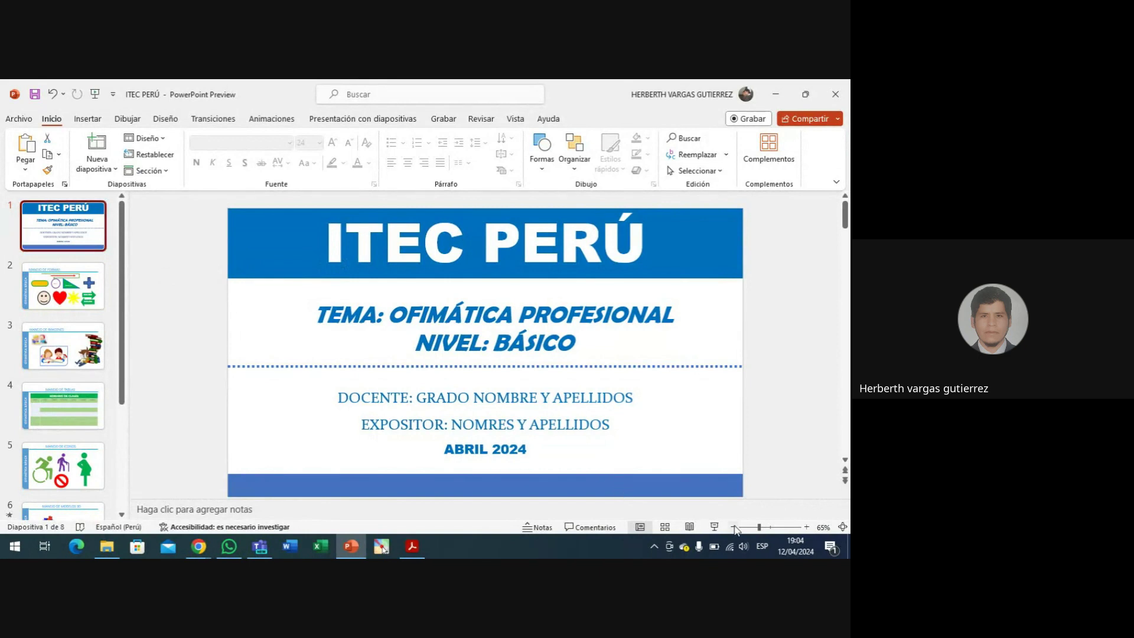
{"action": "left_click", "coordinate": [715, 527]}
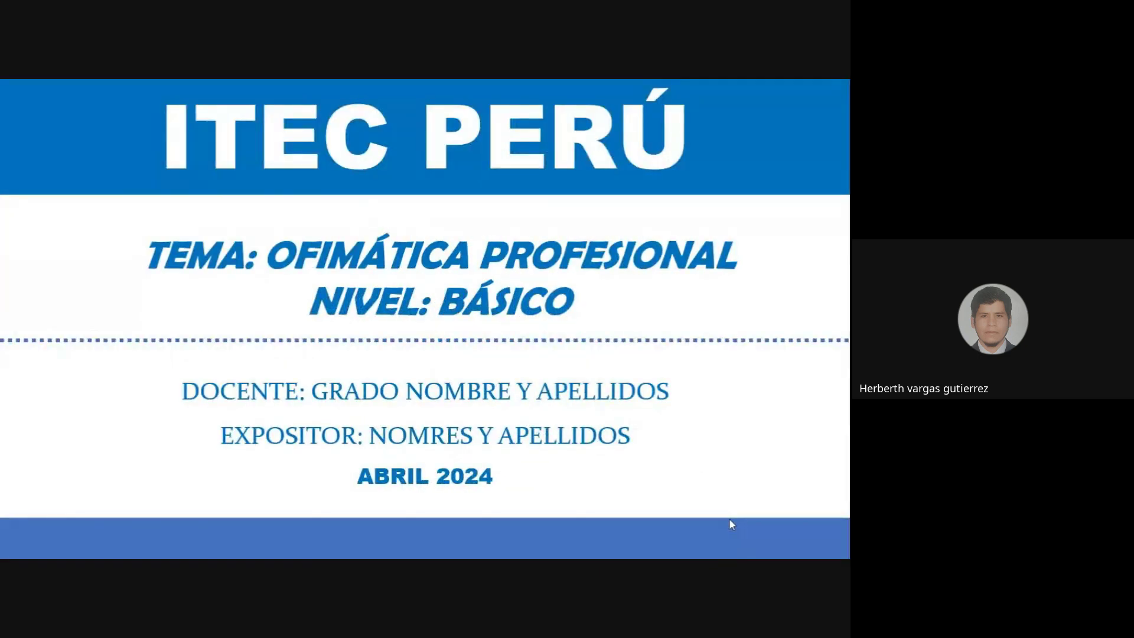
{"action": "left_click", "coordinate": [730, 520]}
{"action": "key", "text": "Escape"}
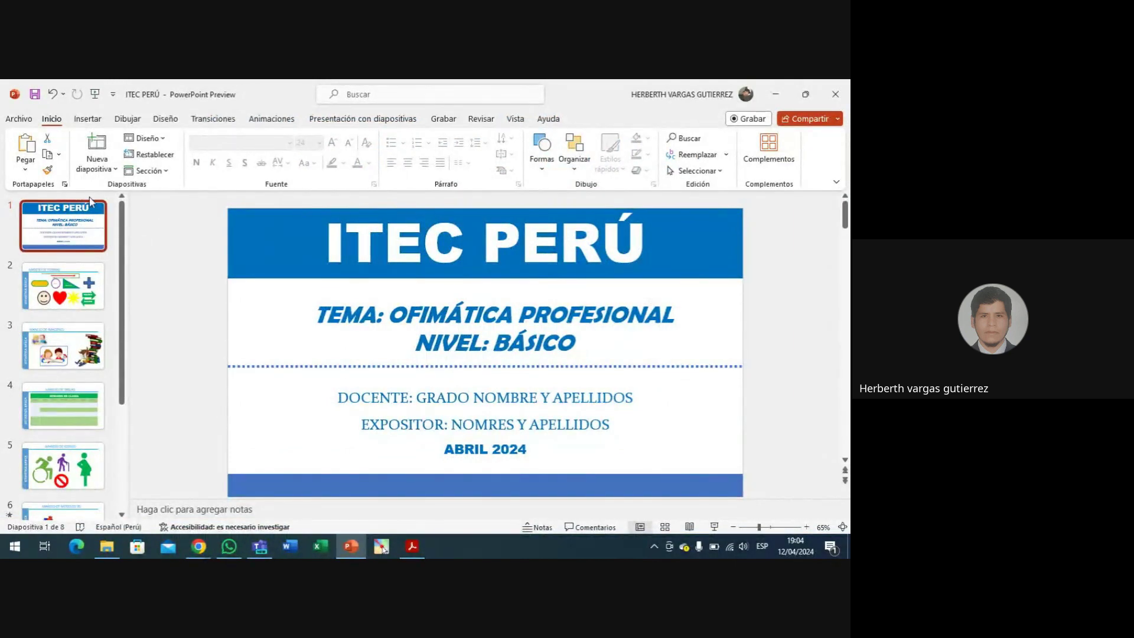
- Bring up the slide transition options and select slide 1 as the slide for the transition
{"action": "left_click", "coordinate": [212, 120]}
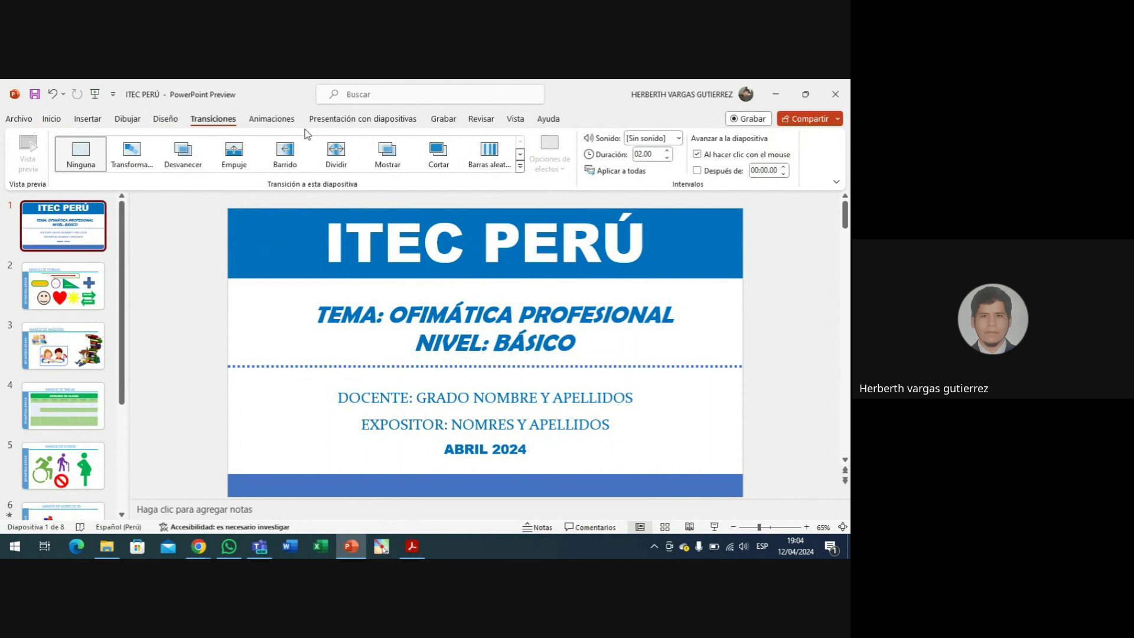
{"action": "left_click", "coordinate": [272, 121]}
{"action": "left_click", "coordinate": [222, 124]}
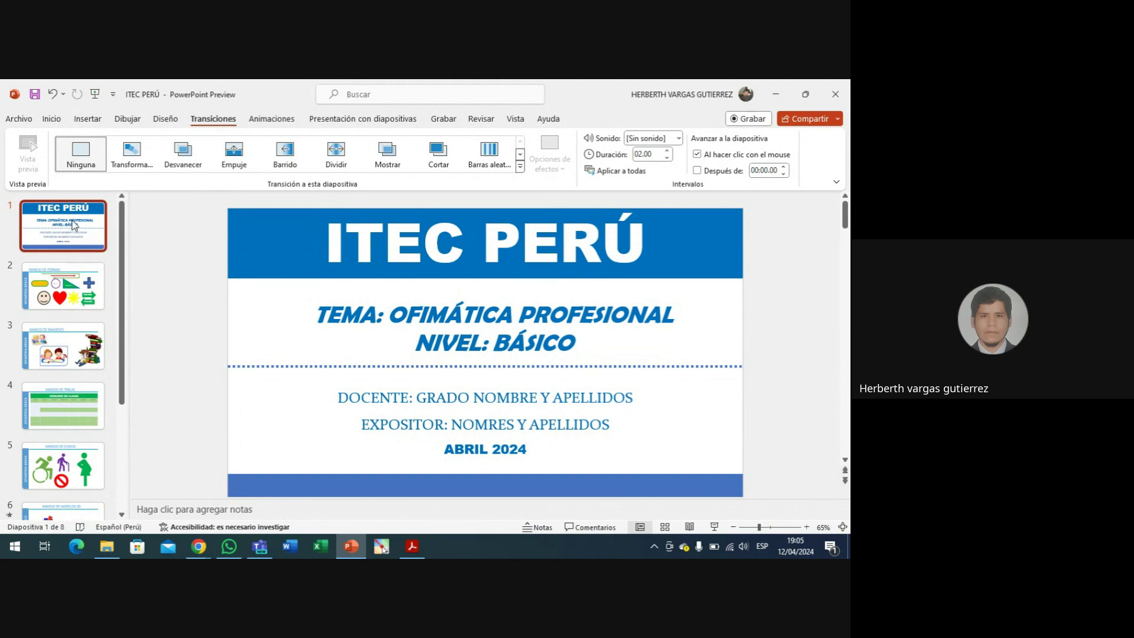
{"action": "scroll", "coordinate": [62, 236], "scroll_direction": "down", "scroll_amount": 3}
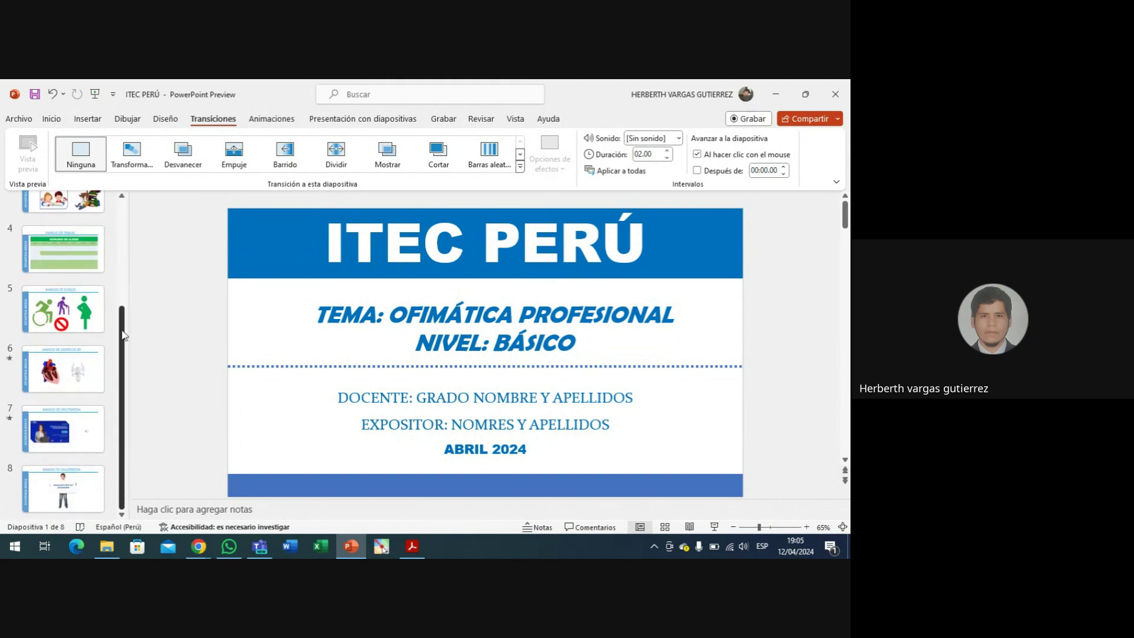
{"action": "scroll", "coordinate": [61, 222], "scroll_direction": "up", "scroll_amount": 3}
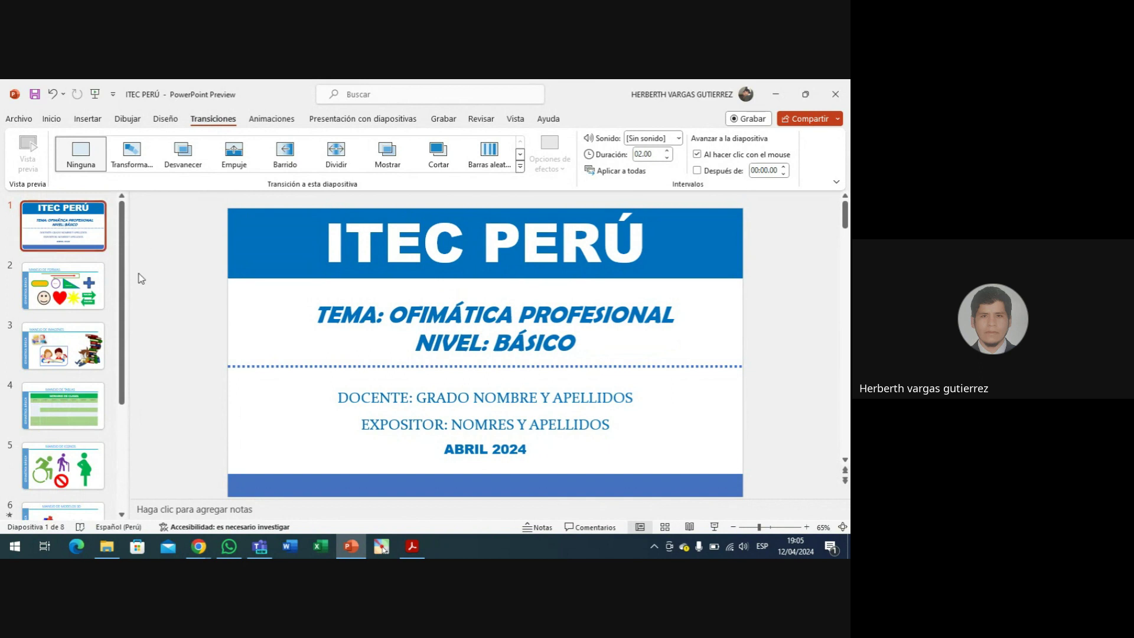
{"action": "left_click", "coordinate": [326, 313]}
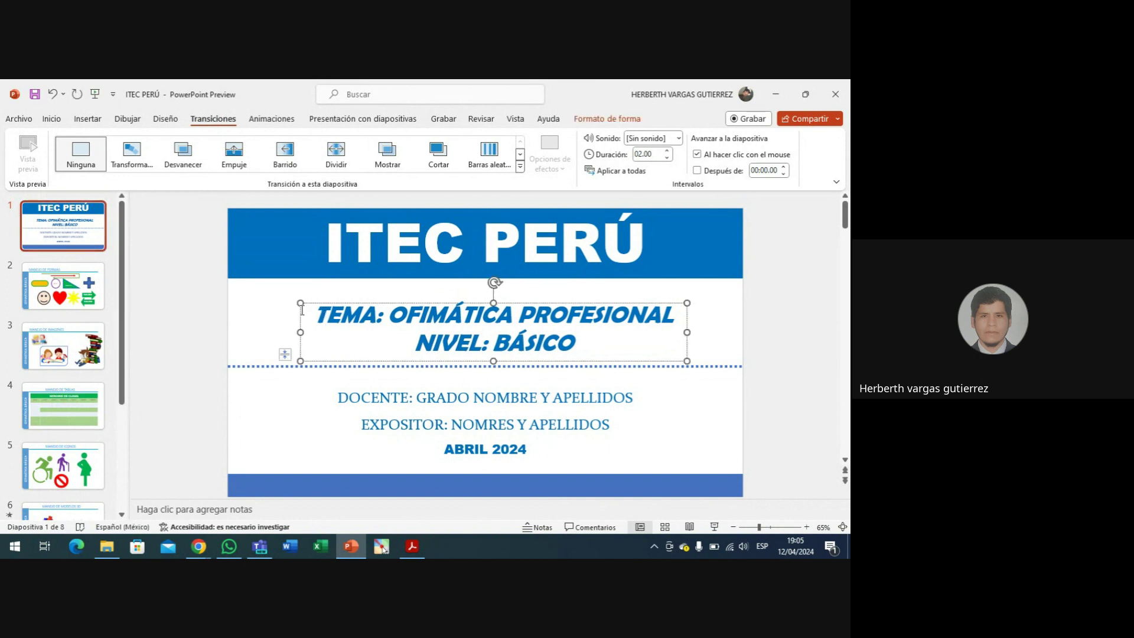
{"action": "left_click", "coordinate": [84, 225]}
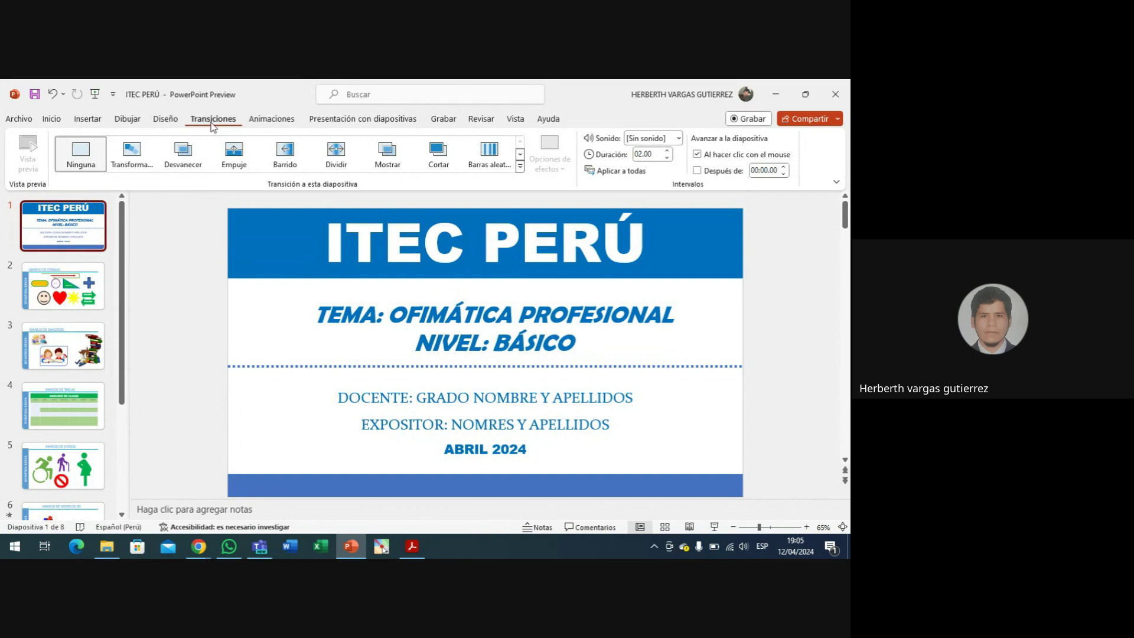
- Try the Transformación and Desvanecer transitions on slide 1
{"action": "left_click", "coordinate": [131, 156]}
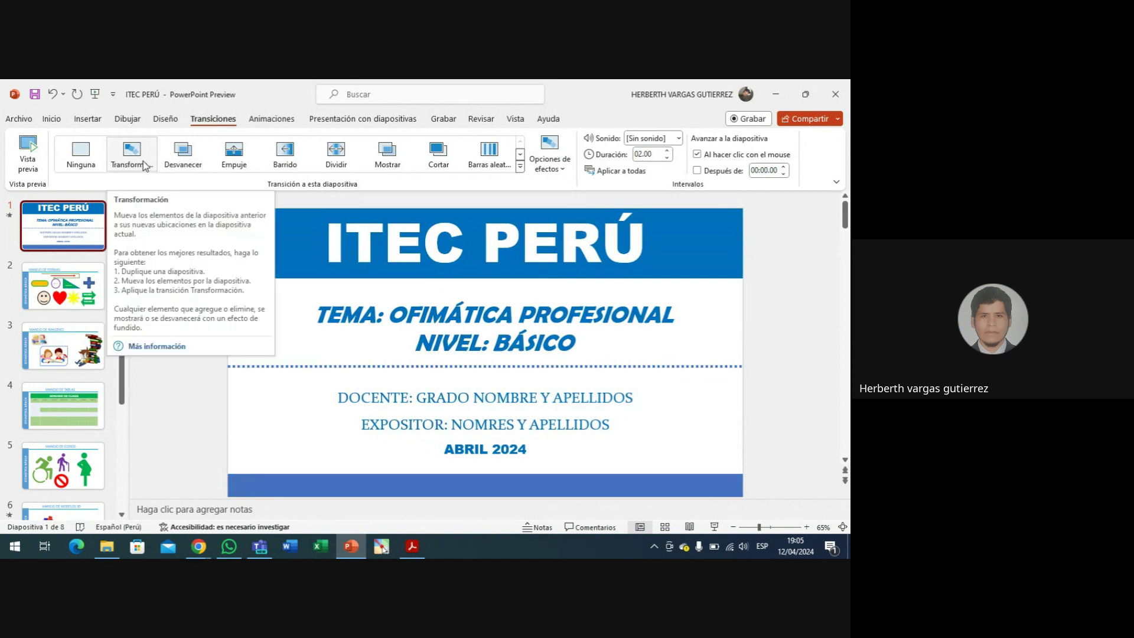
{"action": "left_click", "coordinate": [144, 163]}
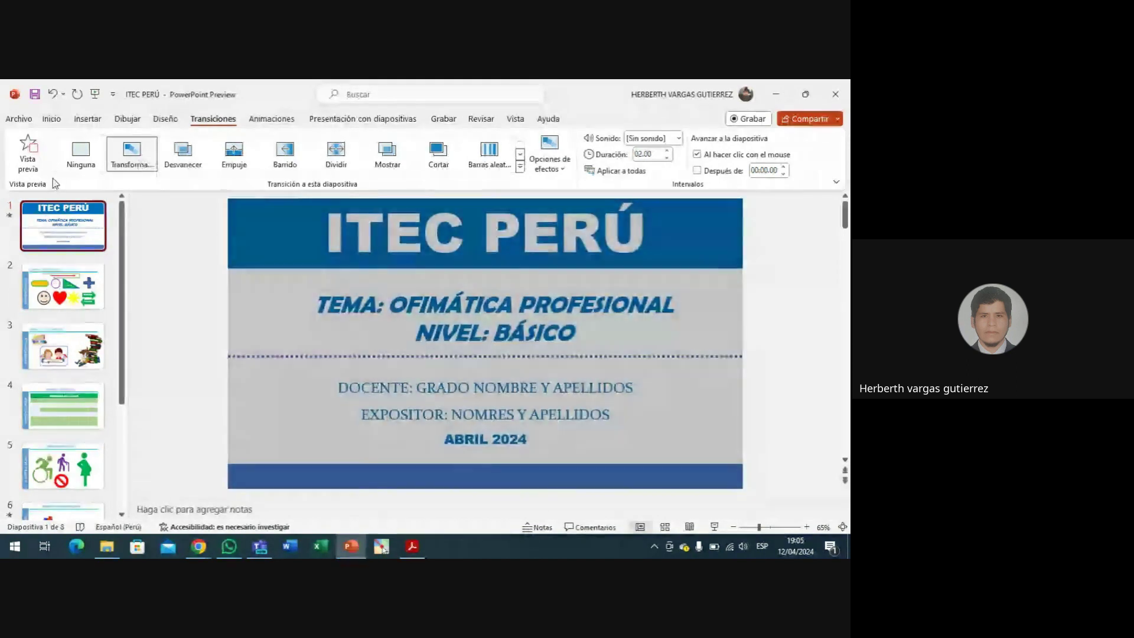
{"action": "left_click", "coordinate": [190, 160]}
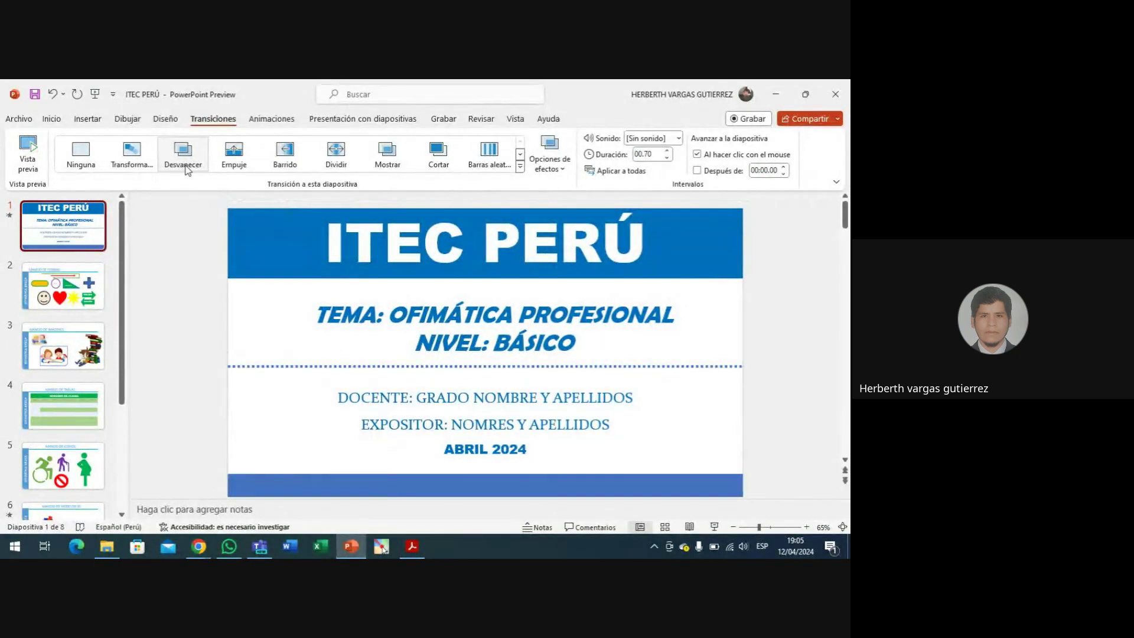
- Apply the Empuje transition to slide 1 with the direction Desde la izquierda
{"action": "left_click", "coordinate": [239, 153]}
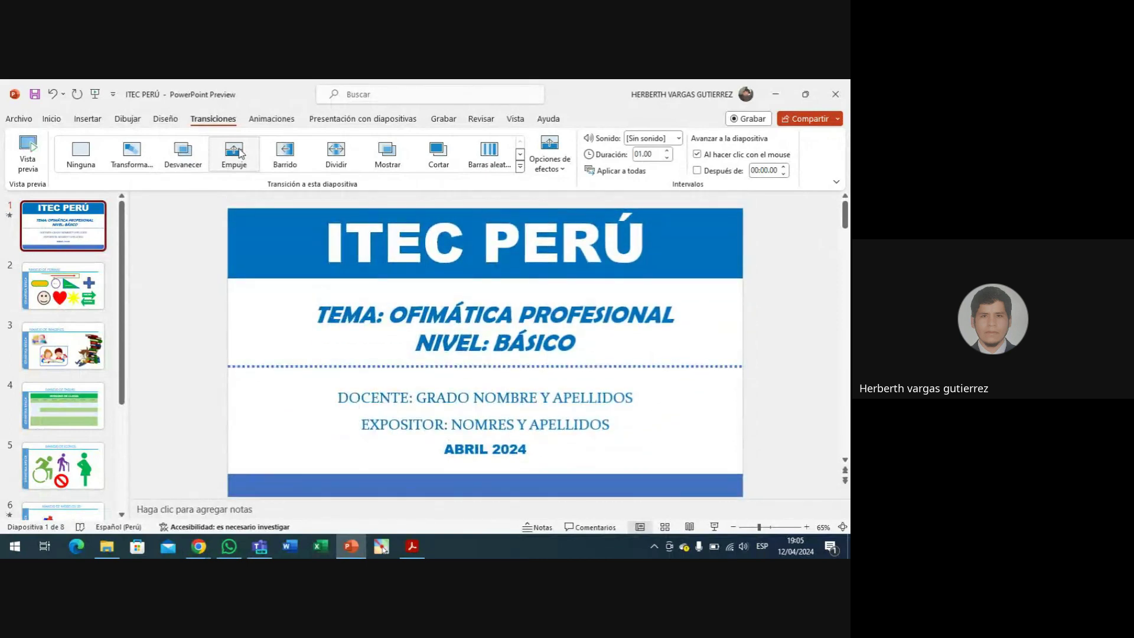
{"action": "left_click", "coordinate": [231, 158]}
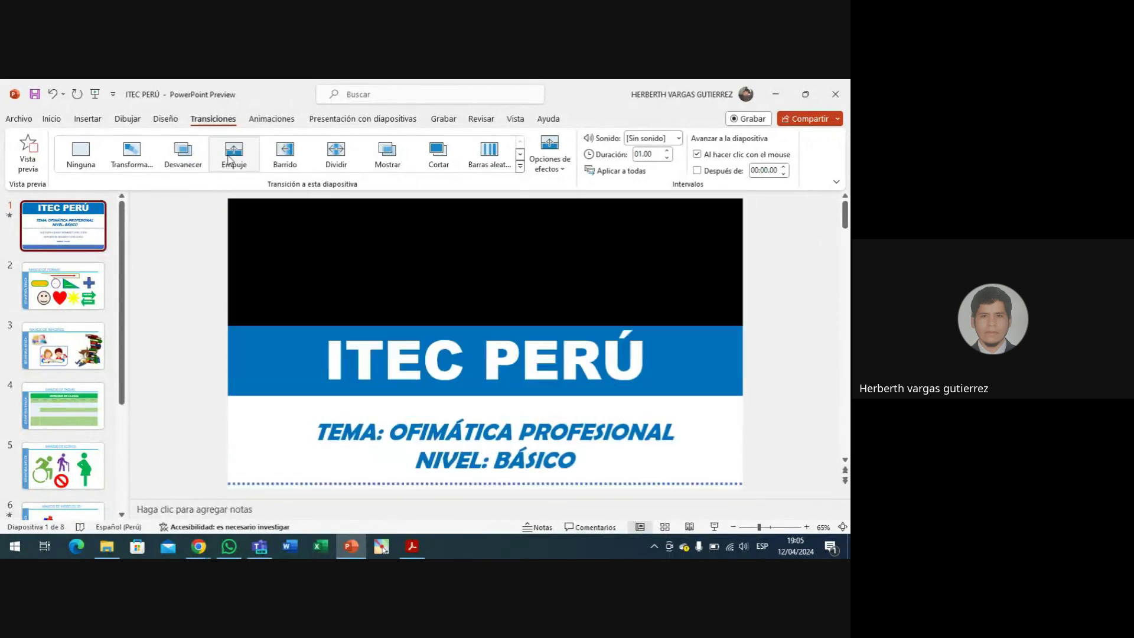
{"action": "left_click", "coordinate": [564, 170]}
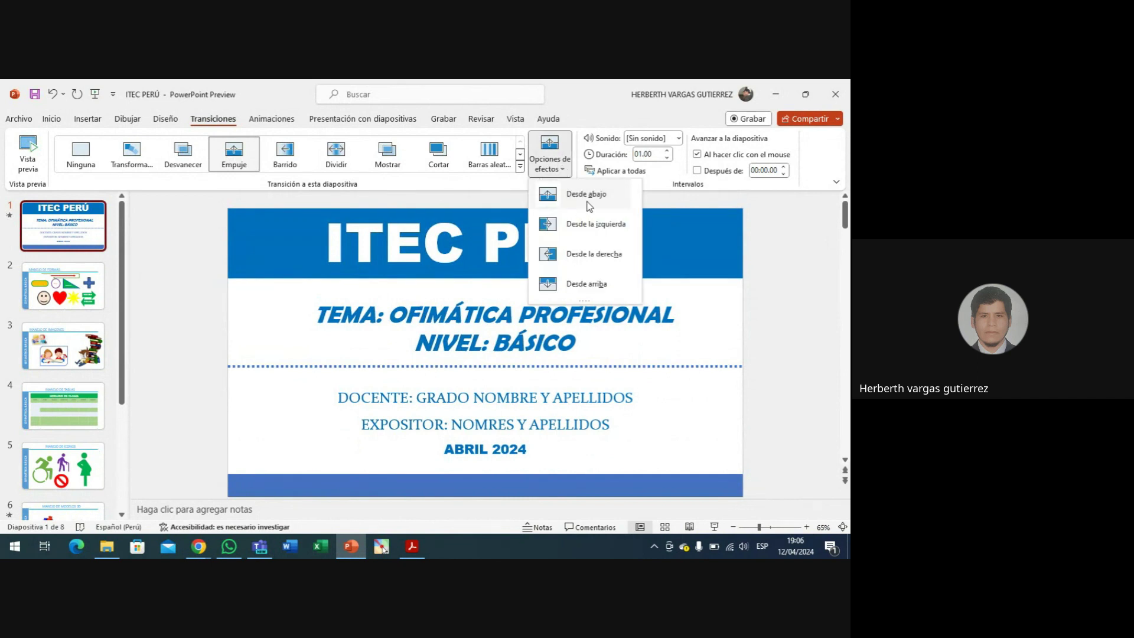
{"action": "left_click", "coordinate": [593, 226]}
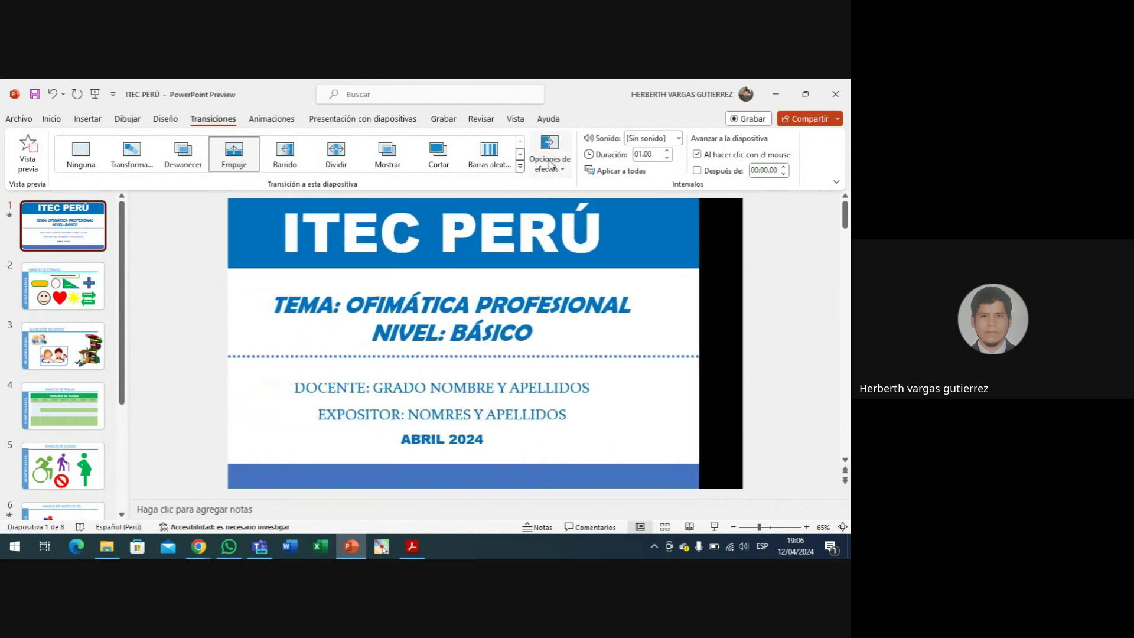
- Try the Desde la derecha direction for slide 1's Empuje transition and set it to Desde arriba
{"action": "left_click", "coordinate": [554, 158]}
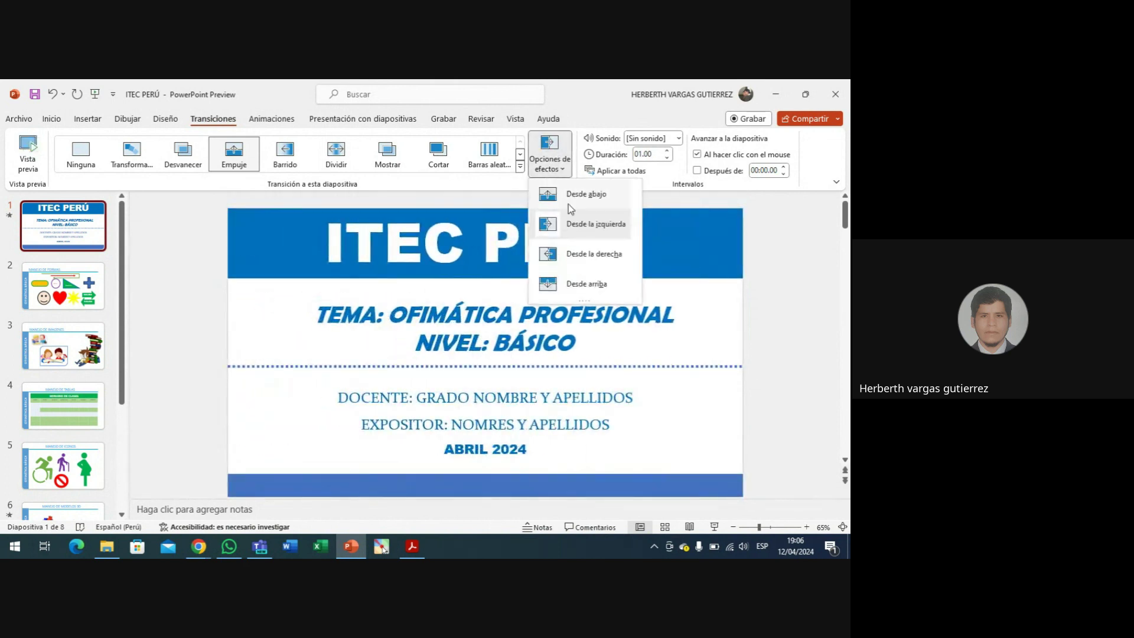
{"action": "left_click", "coordinate": [586, 253]}
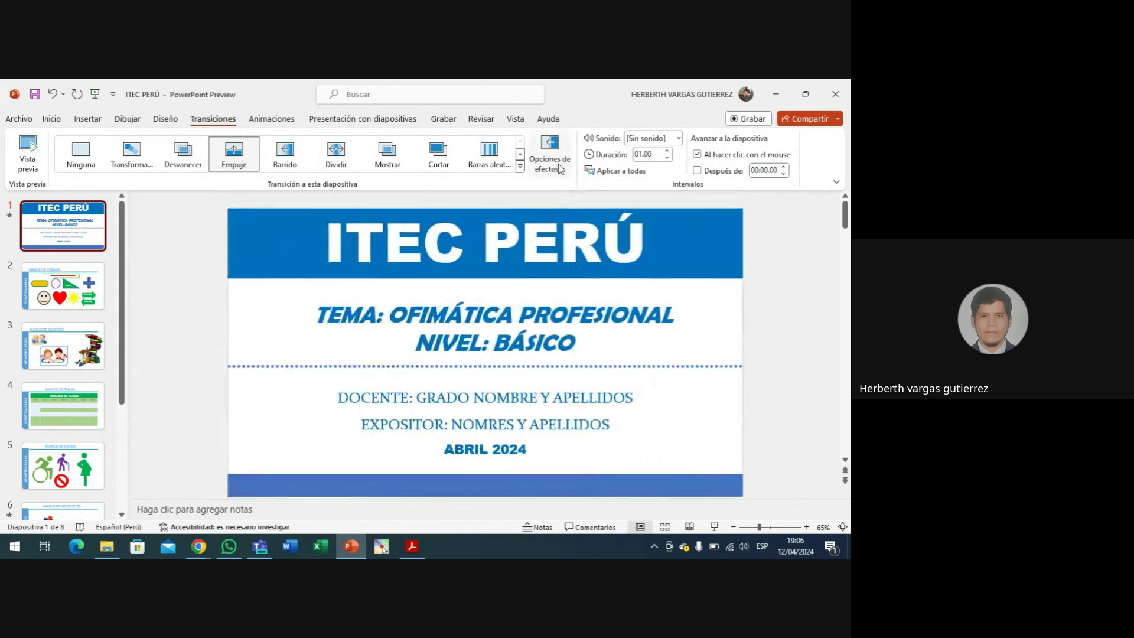
{"action": "left_click", "coordinate": [554, 158]}
{"action": "left_click", "coordinate": [581, 285]}
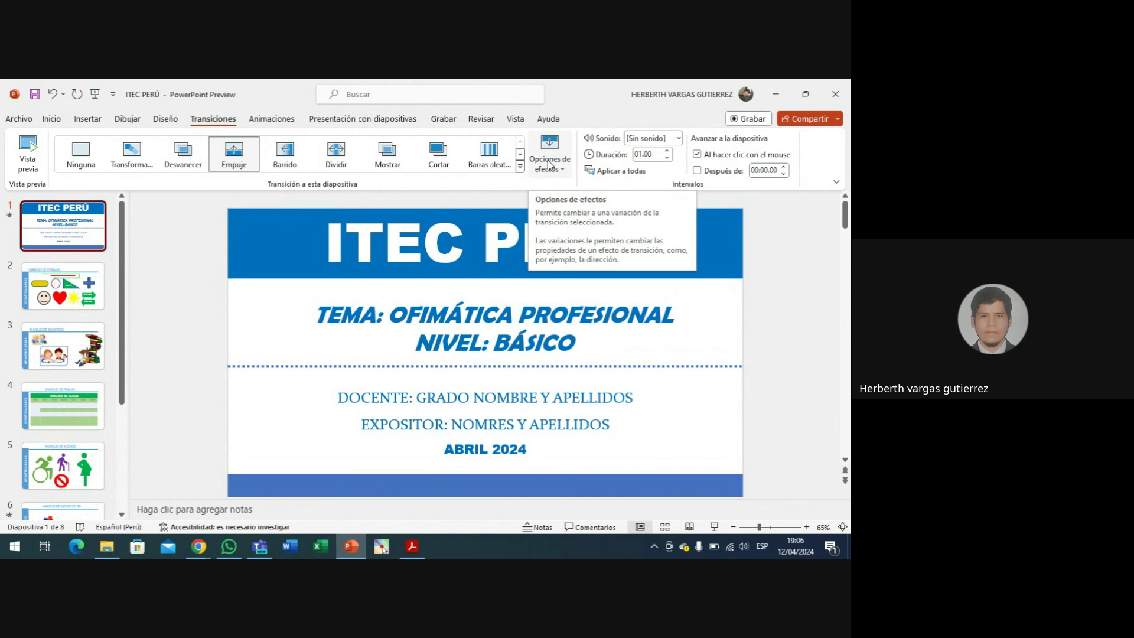
- Apply the Barrido transition to slide 1 and try its Desde arriba and Desde la izquierda directions
{"action": "left_click", "coordinate": [295, 156]}
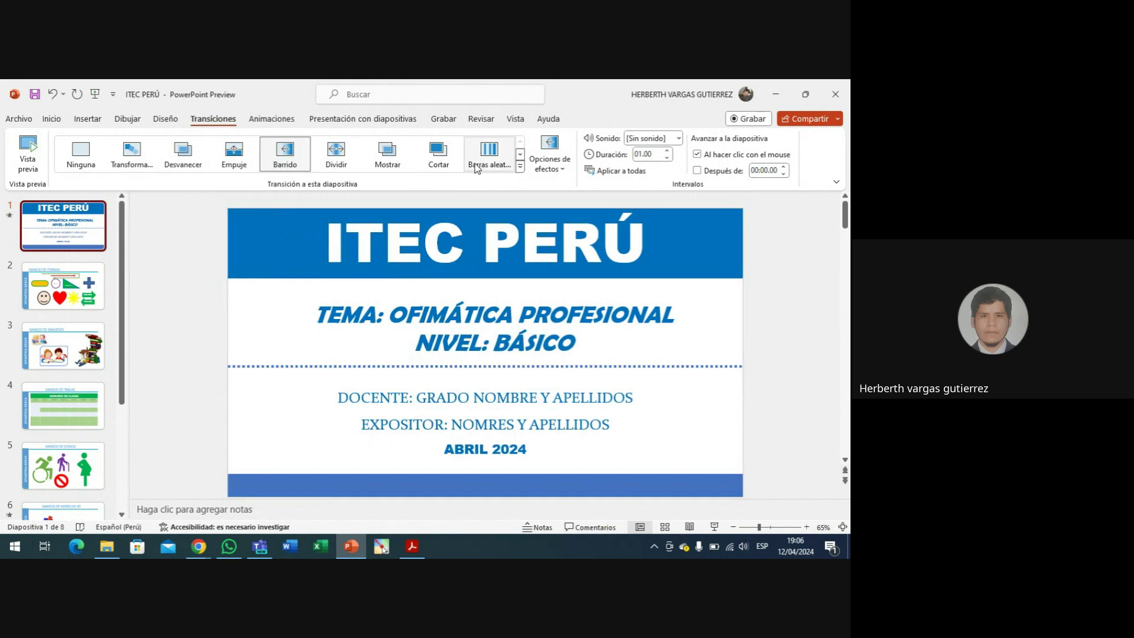
{"action": "left_click", "coordinate": [556, 171]}
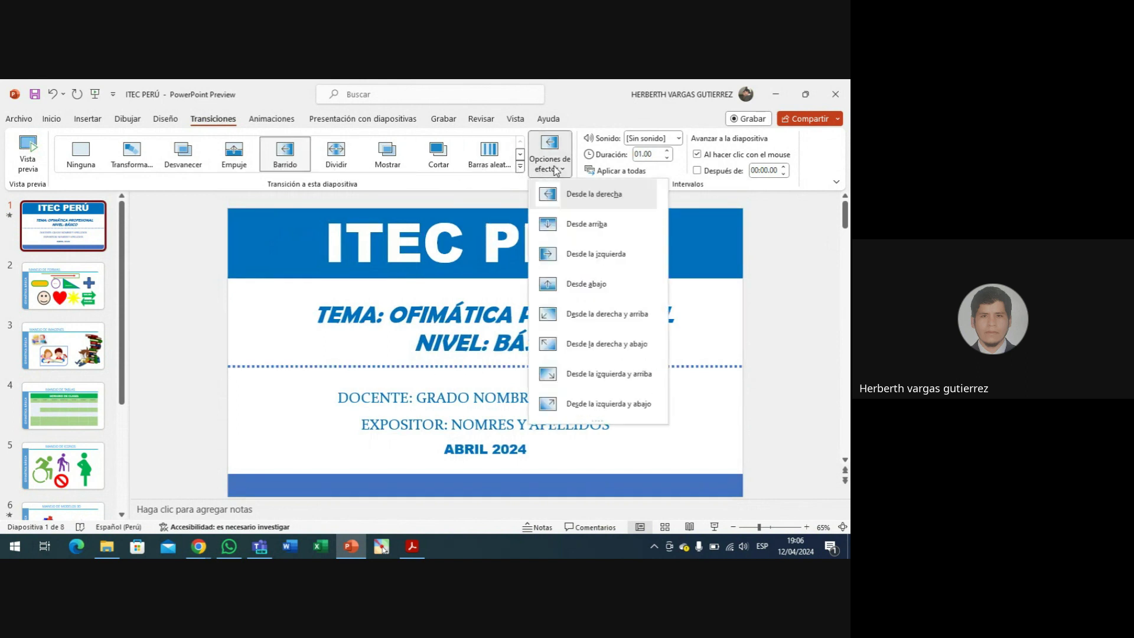
{"action": "left_click", "coordinate": [586, 224]}
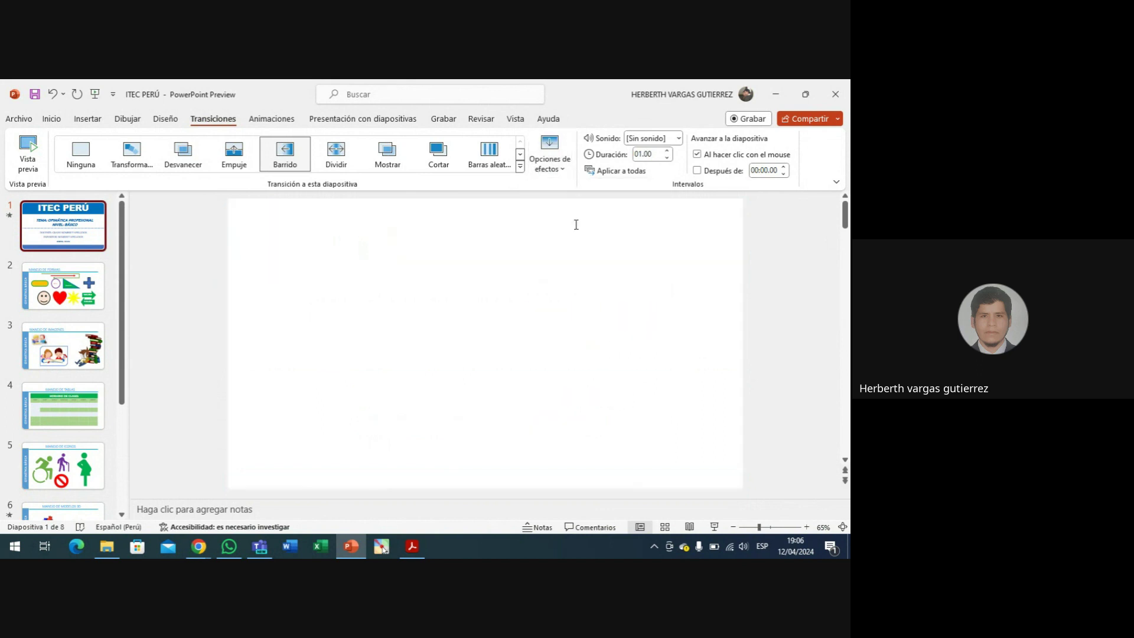
{"action": "left_click", "coordinate": [563, 171]}
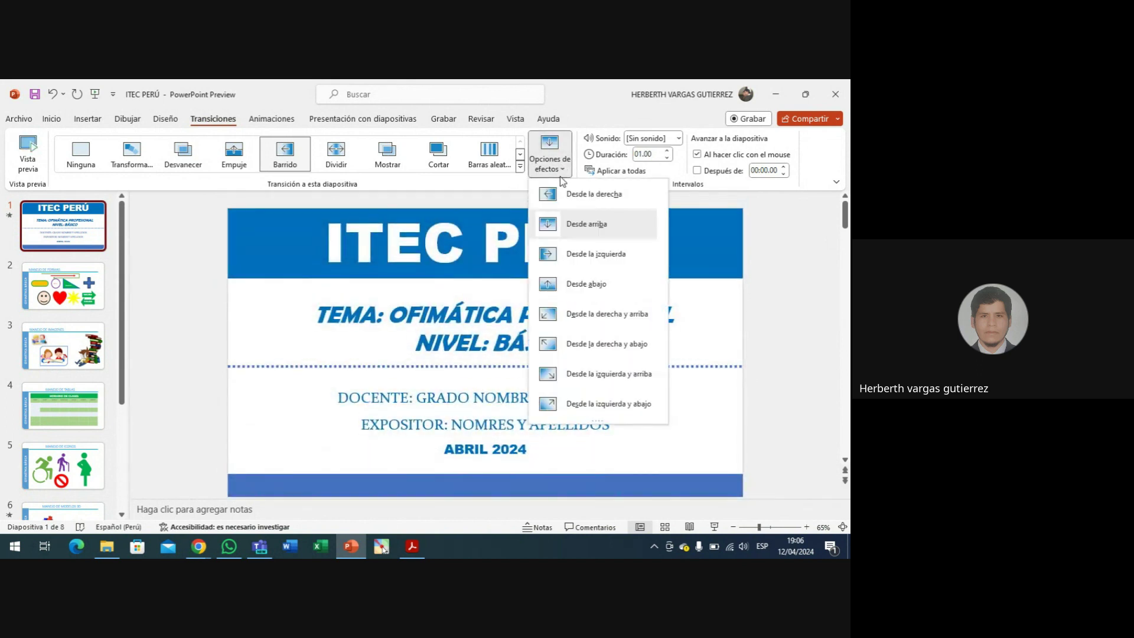
{"action": "left_click", "coordinate": [599, 260]}
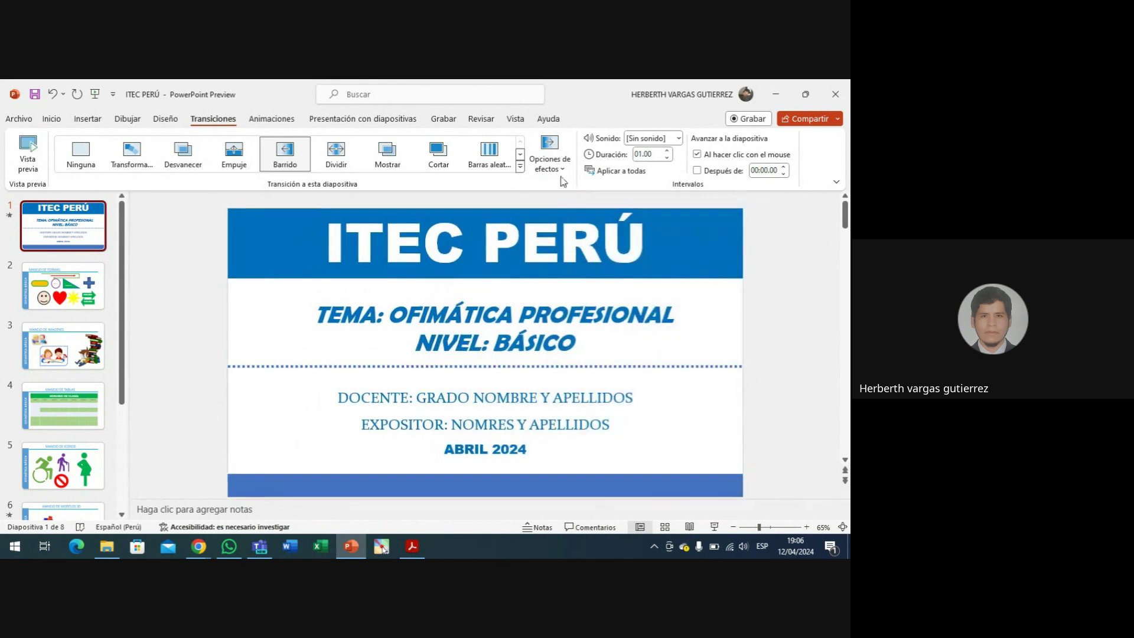
- Try the Desde abajo and Desde la derecha y abajo directions for slide 1's Barrido transition
{"action": "left_click", "coordinate": [550, 160]}
{"action": "left_click", "coordinate": [578, 291]}
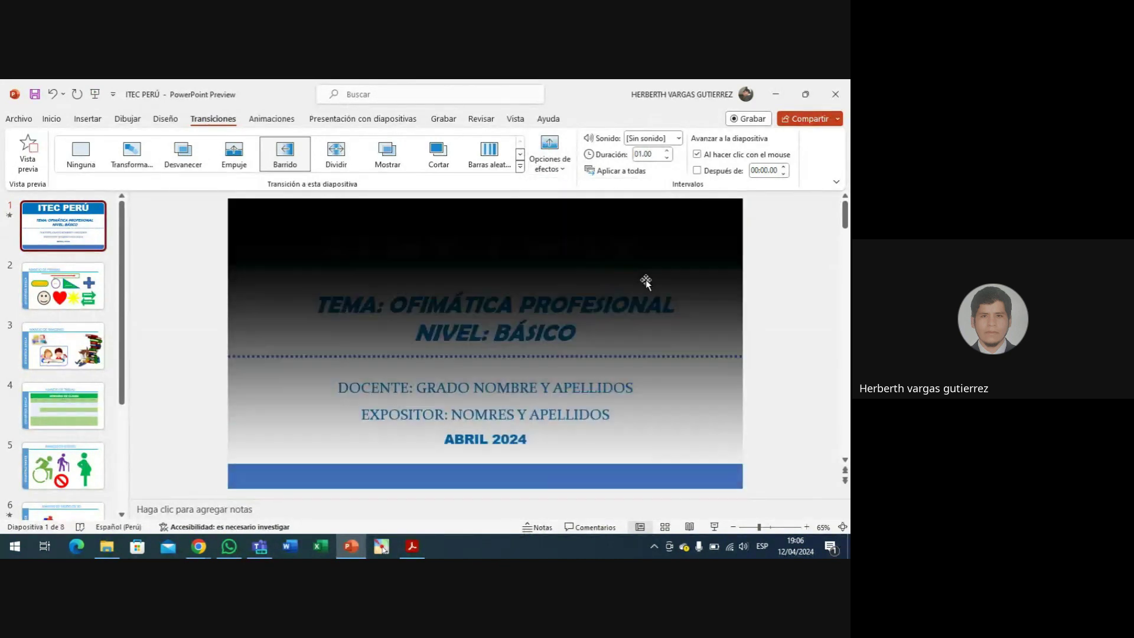
{"action": "left_click", "coordinate": [562, 169]}
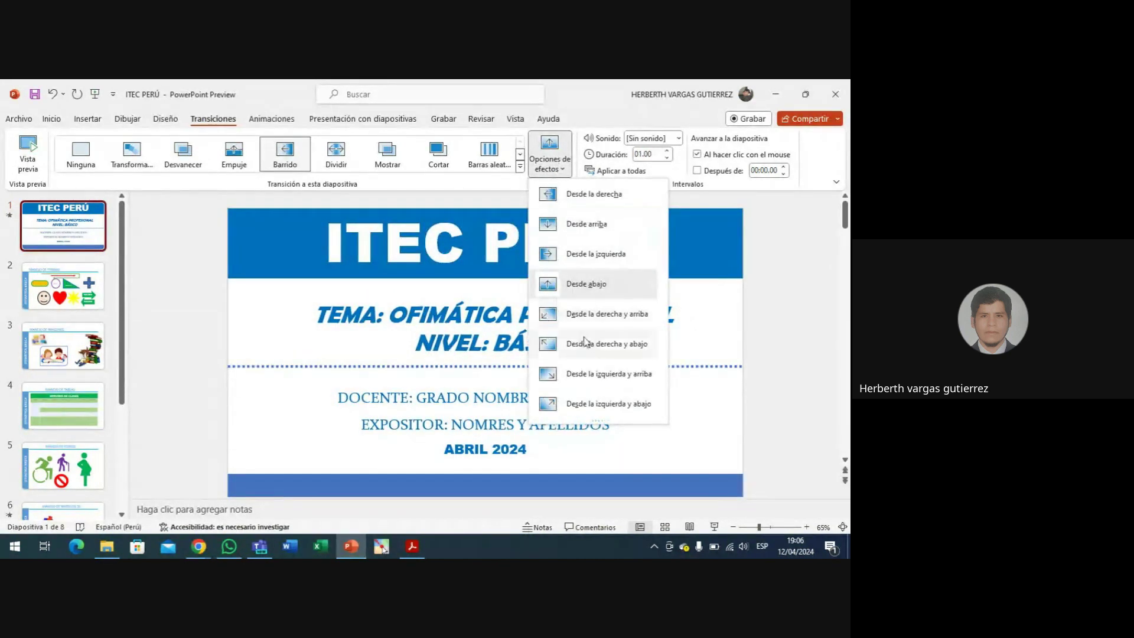
{"action": "left_click", "coordinate": [603, 345]}
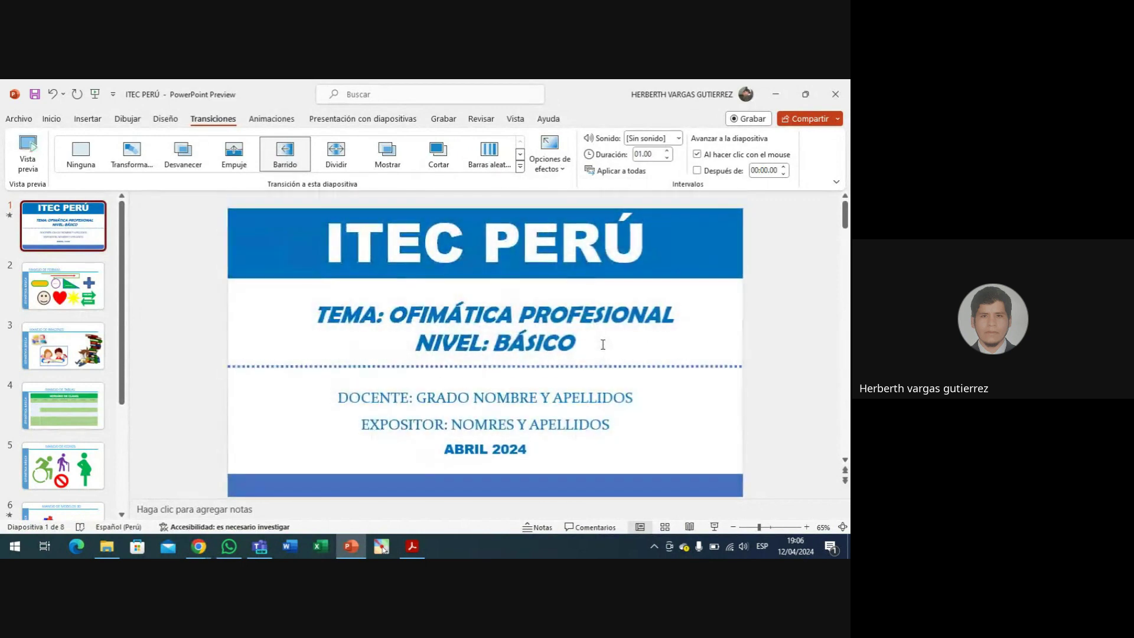
- Try the Dividir, Mostrar, Cortar and Barras aleatorias transitions on slide 1
{"action": "left_click", "coordinate": [336, 153]}
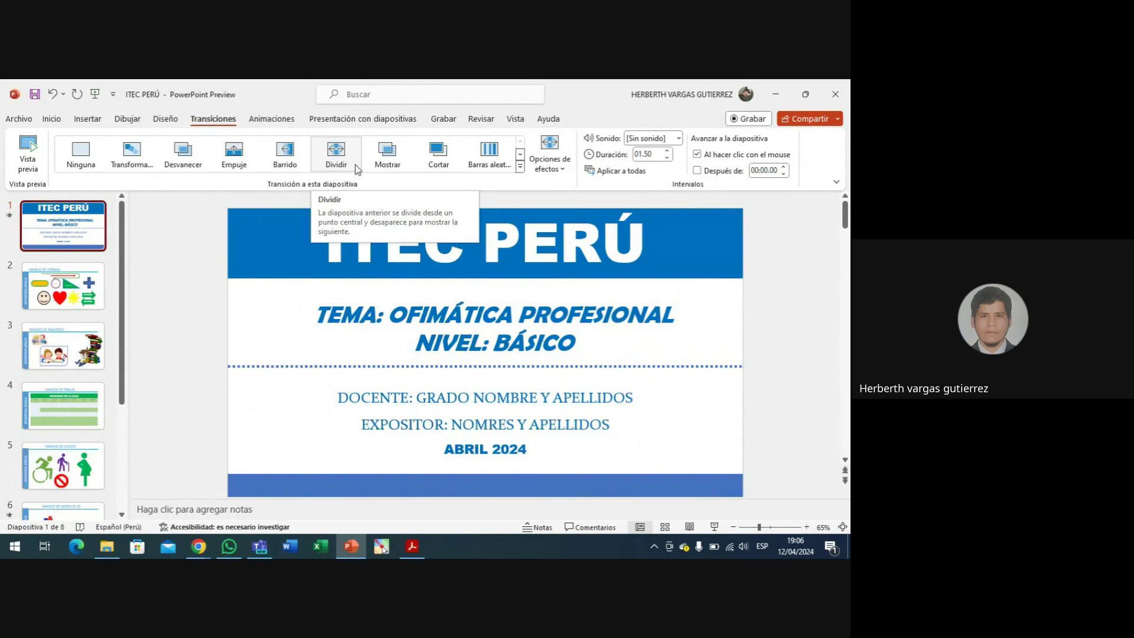
{"action": "left_click", "coordinate": [394, 163]}
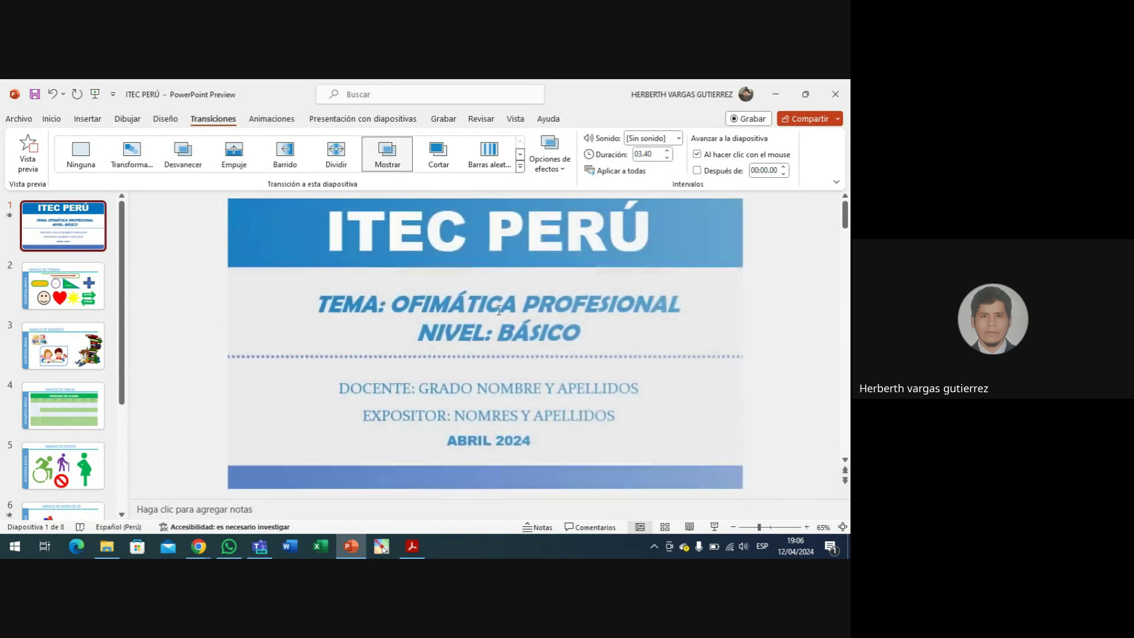
{"action": "left_click", "coordinate": [438, 155]}
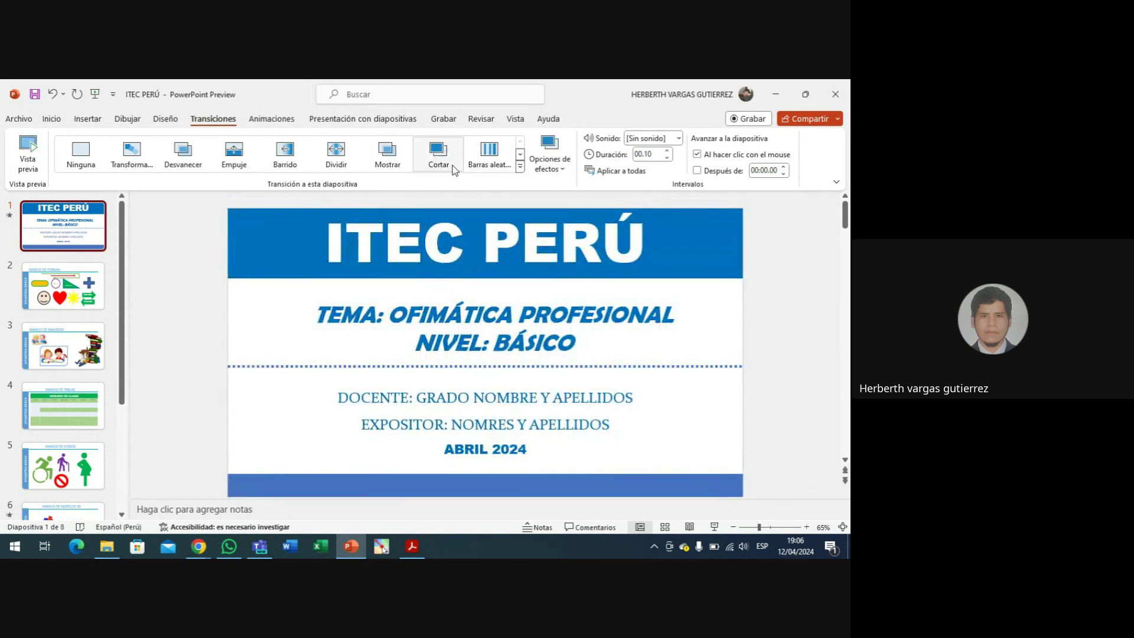
{"action": "left_click", "coordinate": [494, 159]}
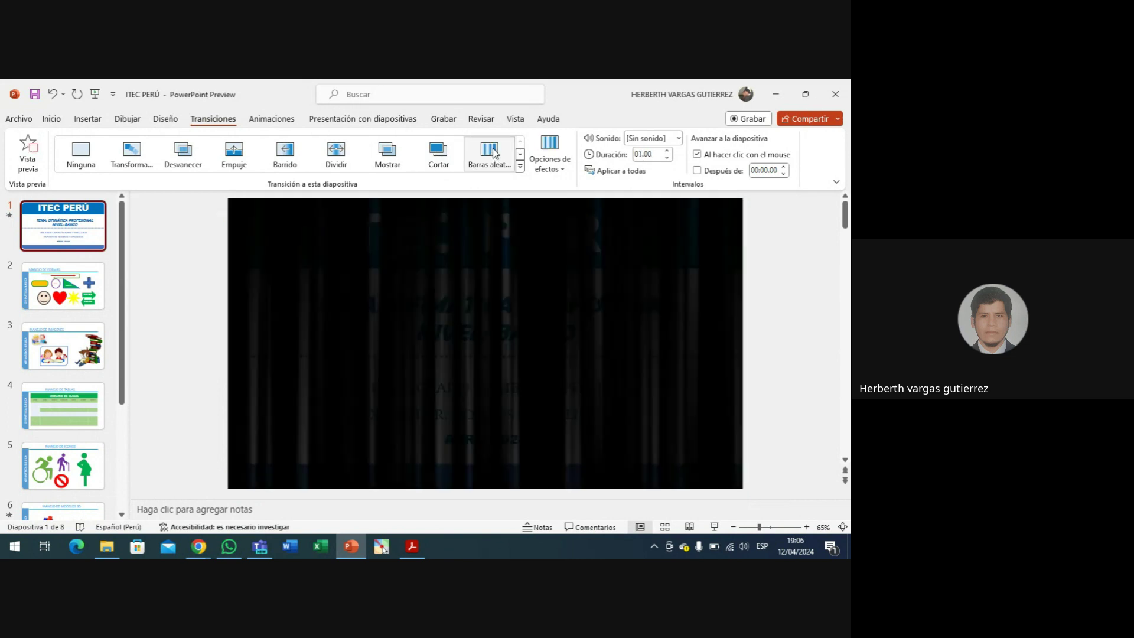
- Try the Forma, Revelar, Cubrir and Flash transitions on slide 1
{"action": "left_click", "coordinate": [520, 155]}
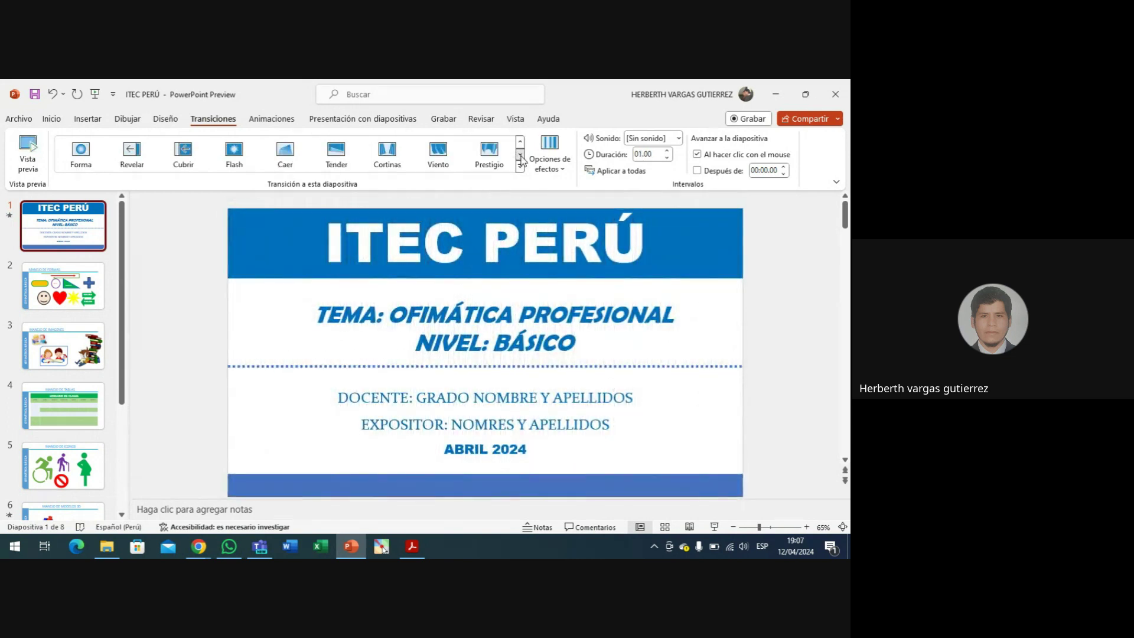
{"action": "left_click", "coordinate": [108, 155]}
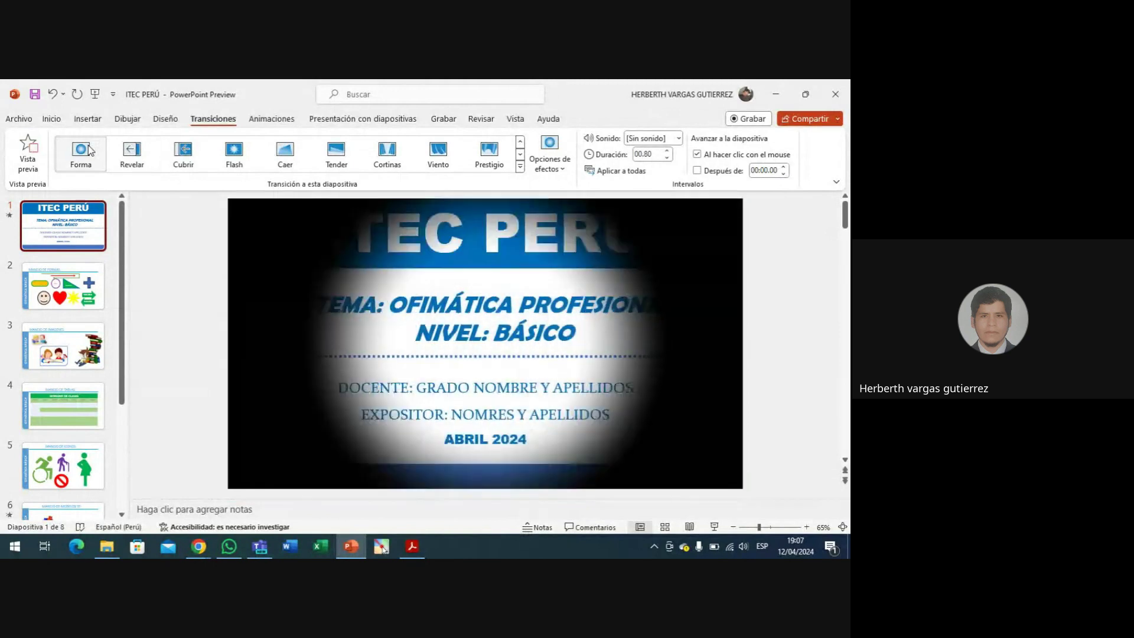
{"action": "left_click", "coordinate": [138, 155]}
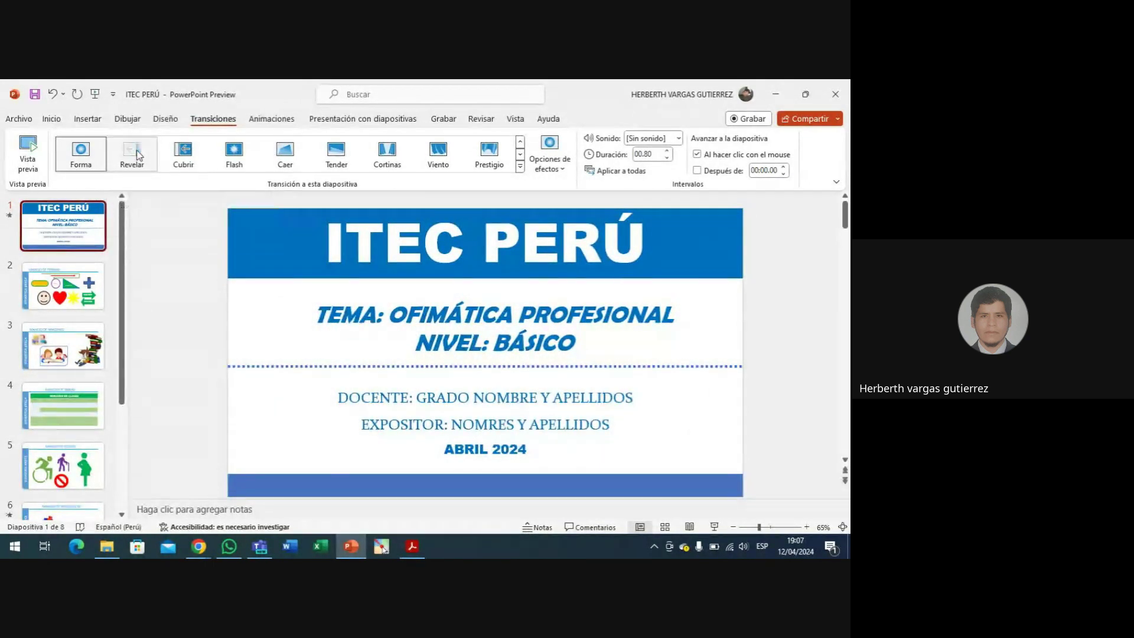
{"action": "left_click", "coordinate": [186, 155]}
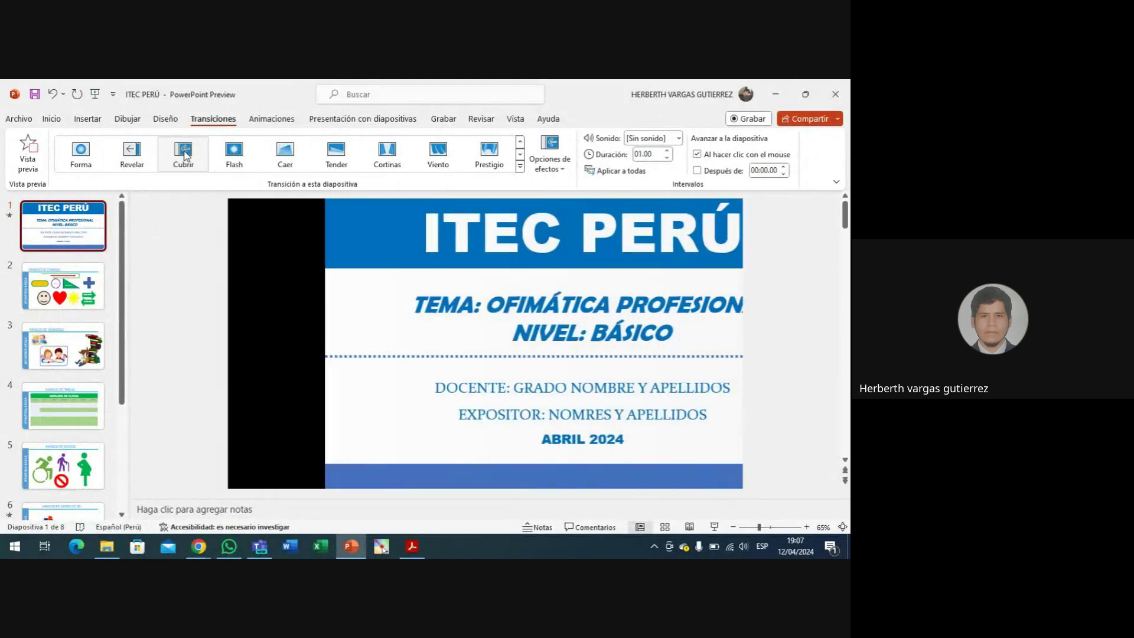
{"action": "left_click", "coordinate": [238, 151]}
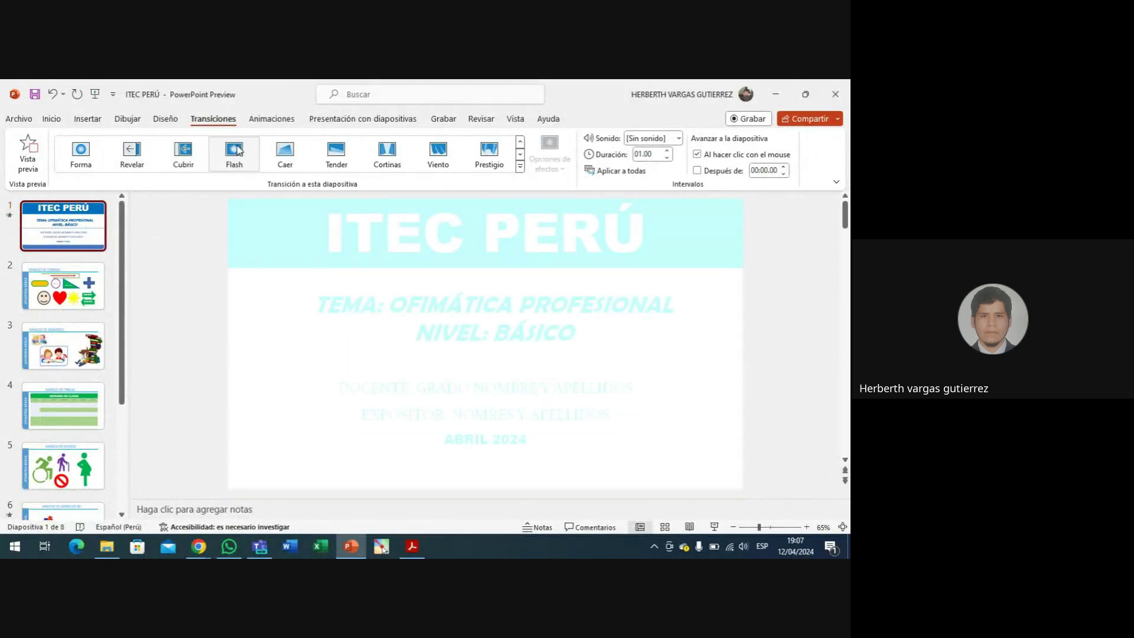
- Try the Caer, Tender, Cortinas, Viento and Prestigio transitions on slide 1
{"action": "left_click", "coordinate": [283, 151]}
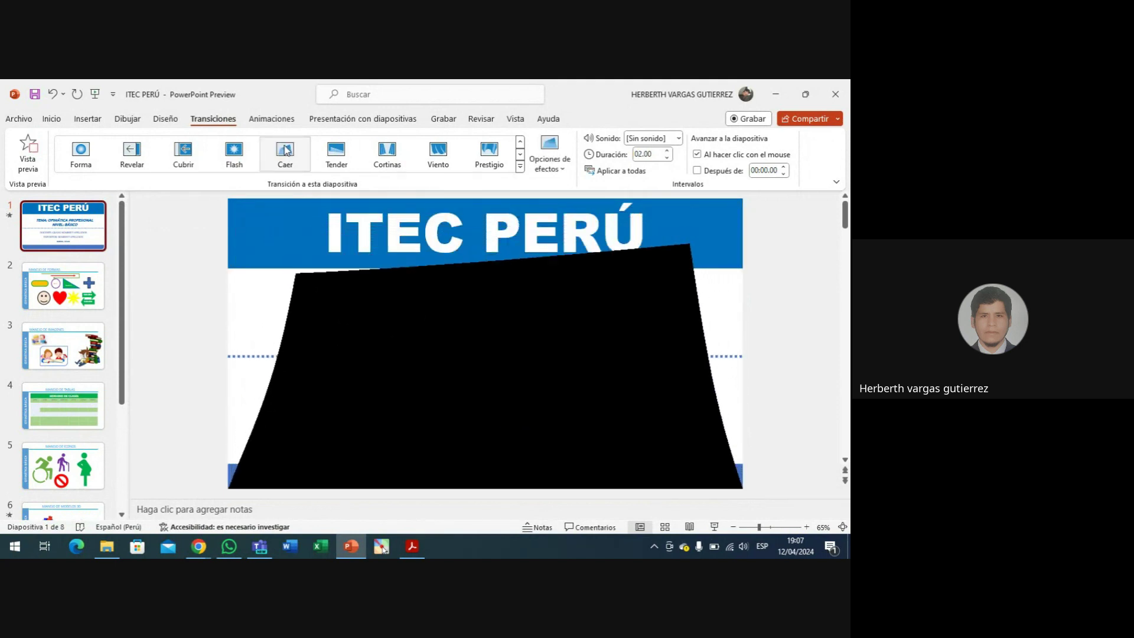
{"action": "left_click", "coordinate": [337, 152]}
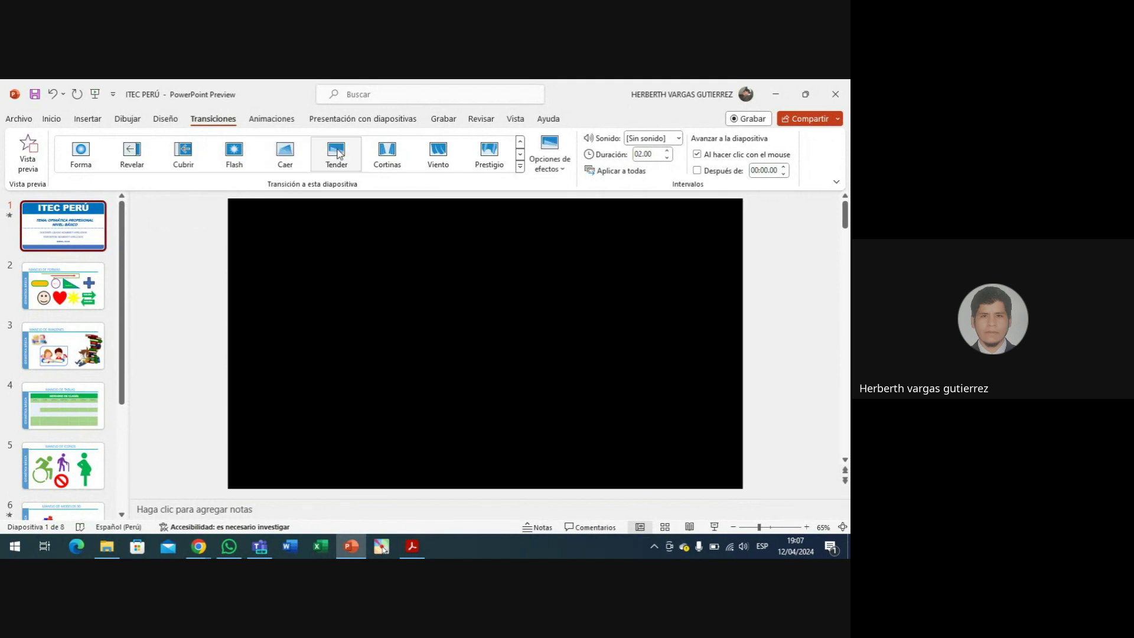
{"action": "left_click", "coordinate": [383, 155]}
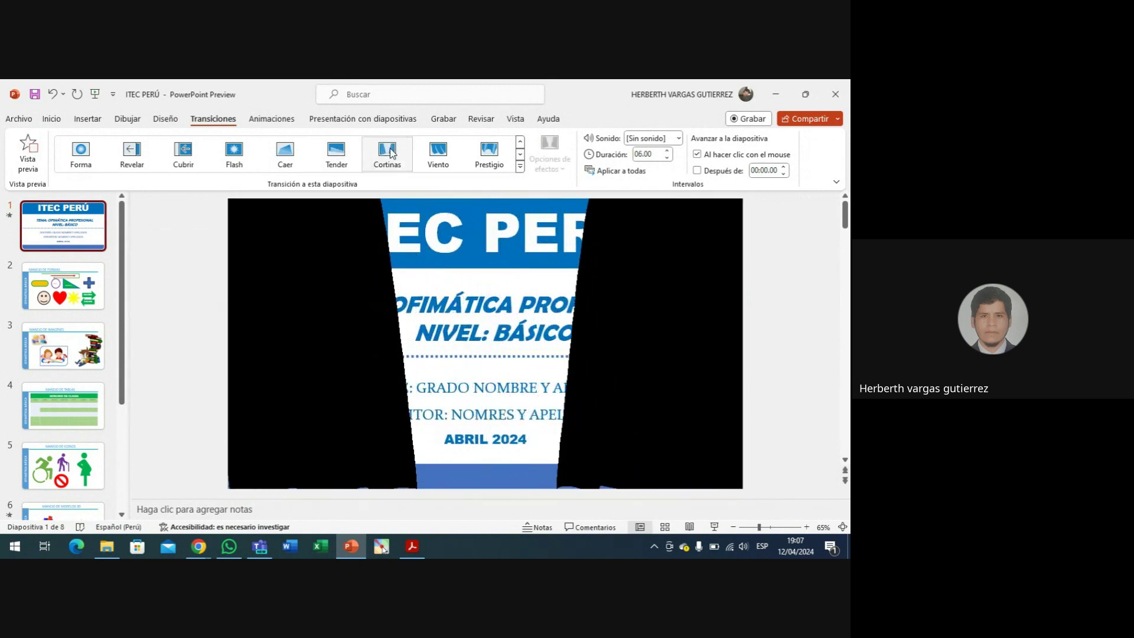
{"action": "left_click", "coordinate": [439, 150]}
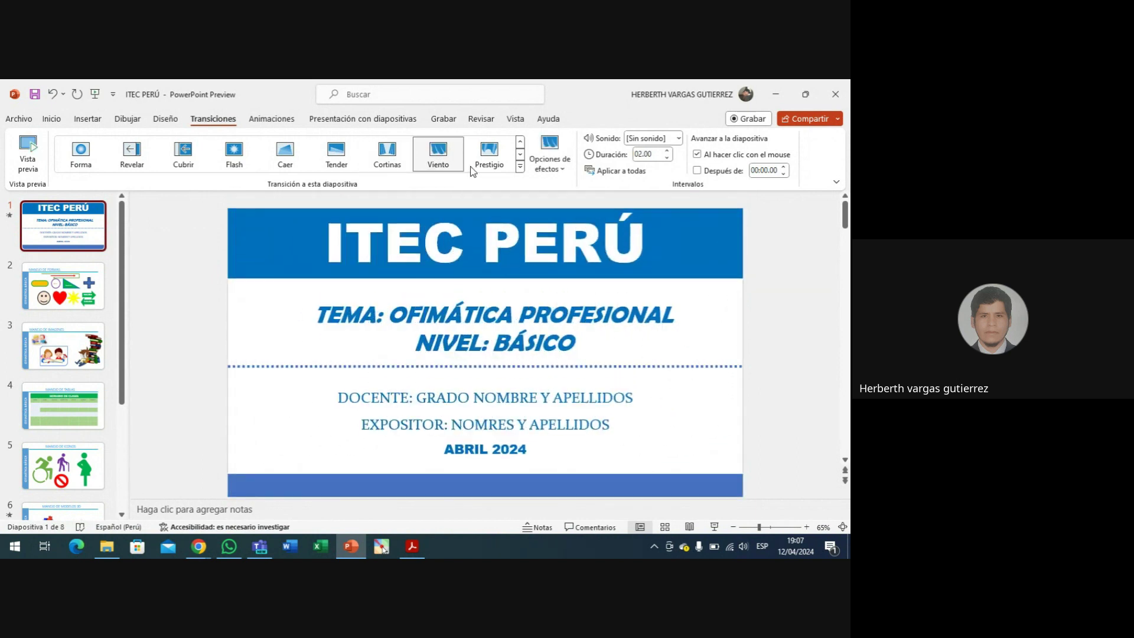
{"action": "left_click", "coordinate": [502, 159]}
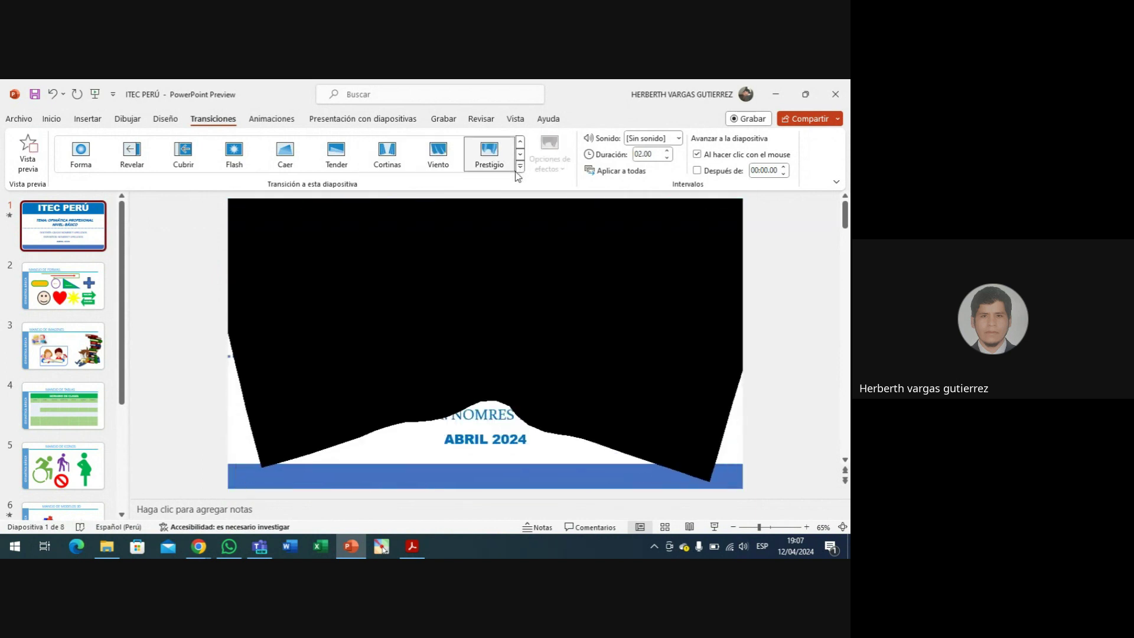
- Try the Fracturar, Aplastar, Despegar and Enrollar página transitions on slide 1
{"action": "left_click", "coordinate": [520, 158]}
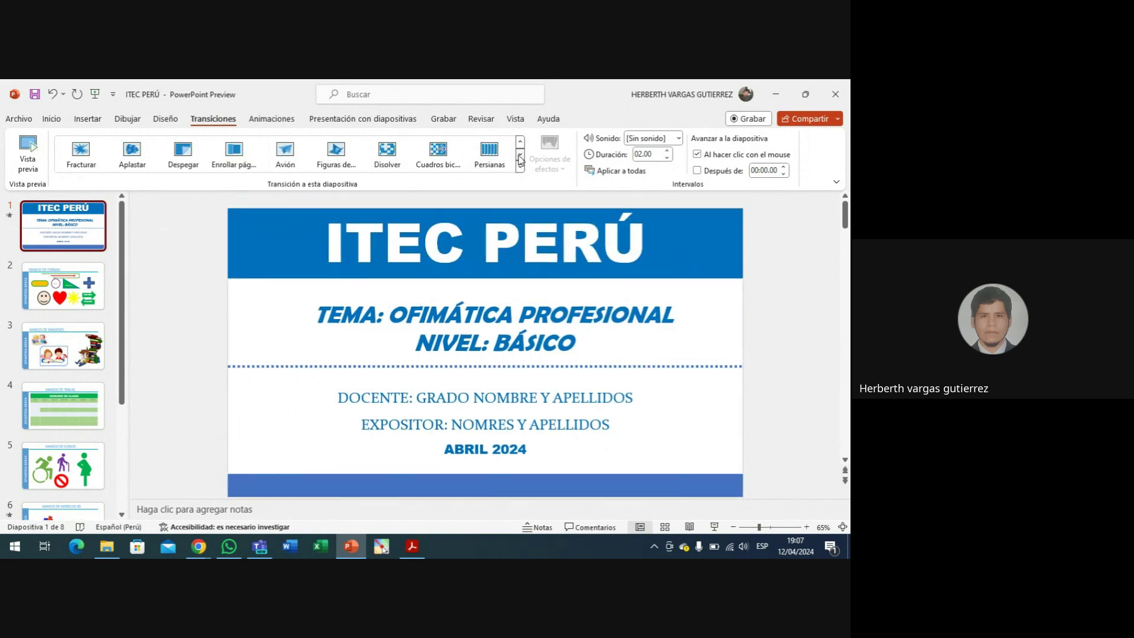
{"action": "left_click", "coordinate": [81, 153]}
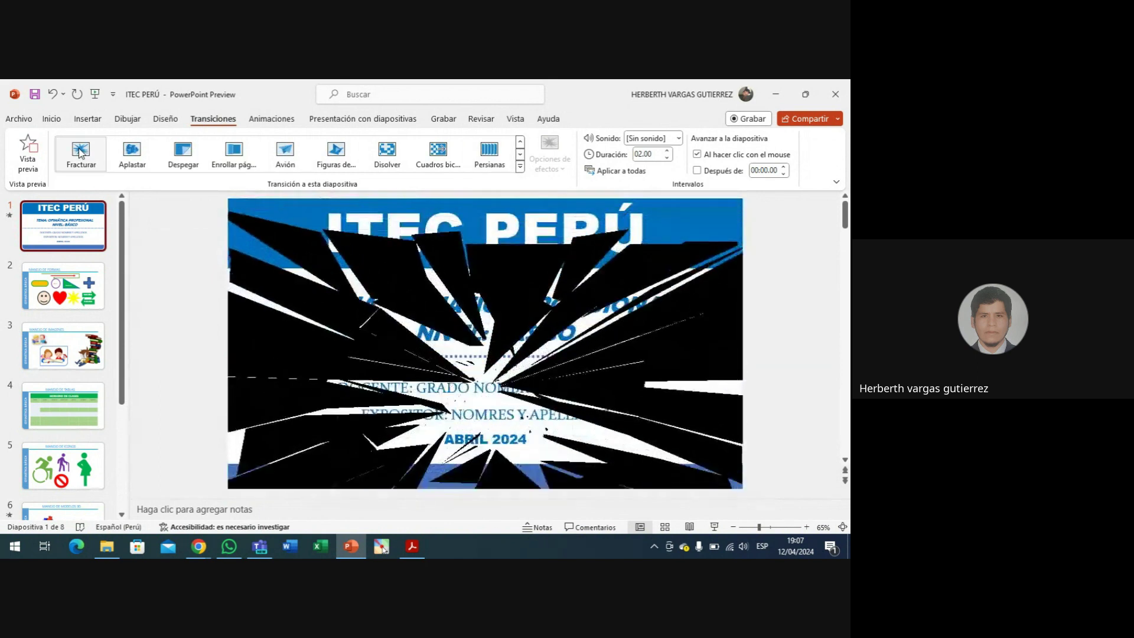
{"action": "left_click", "coordinate": [130, 153]}
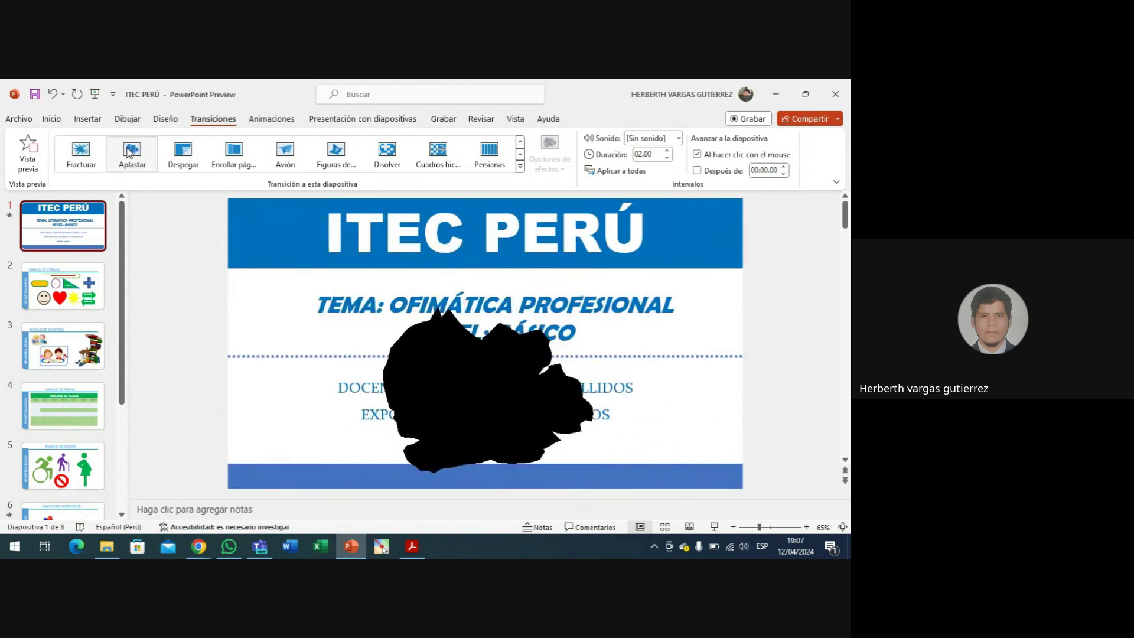
{"action": "left_click", "coordinate": [179, 151]}
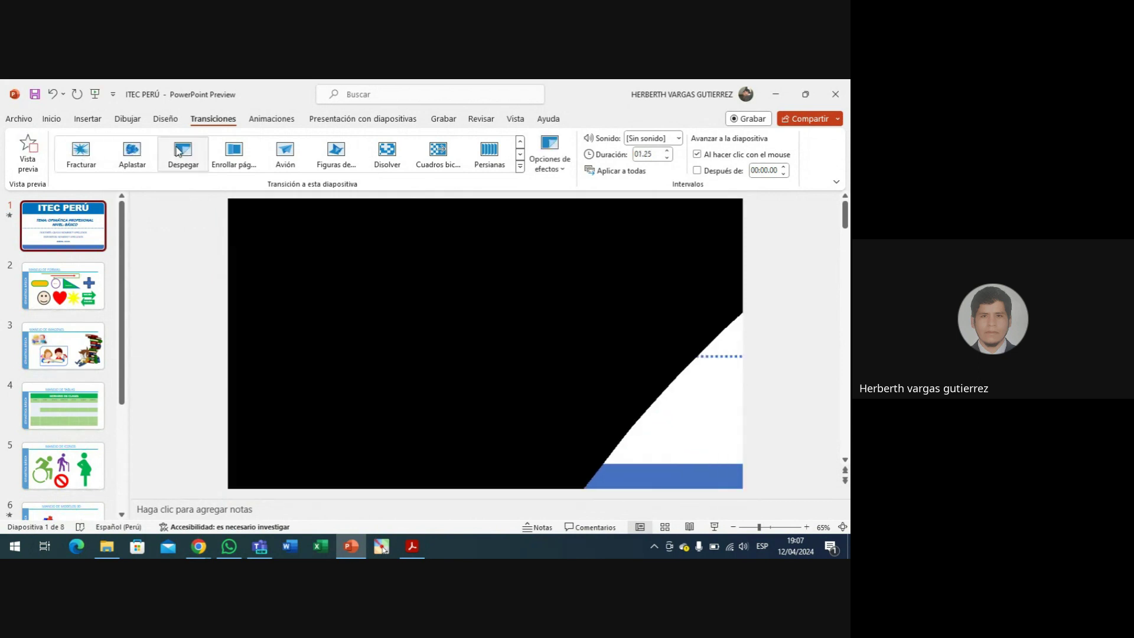
{"action": "left_click", "coordinate": [237, 153]}
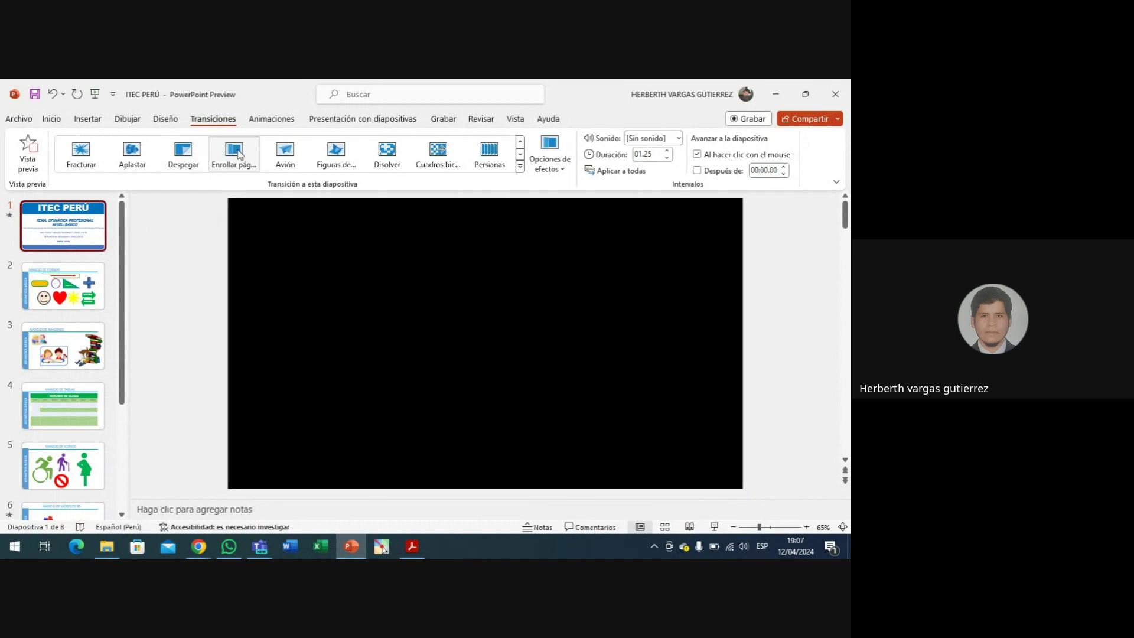
- Try the Avión, "Figuras de...", Disolver, "Cuadros bic..." and Persianas transitions on slide 1
{"action": "left_click", "coordinate": [289, 152]}
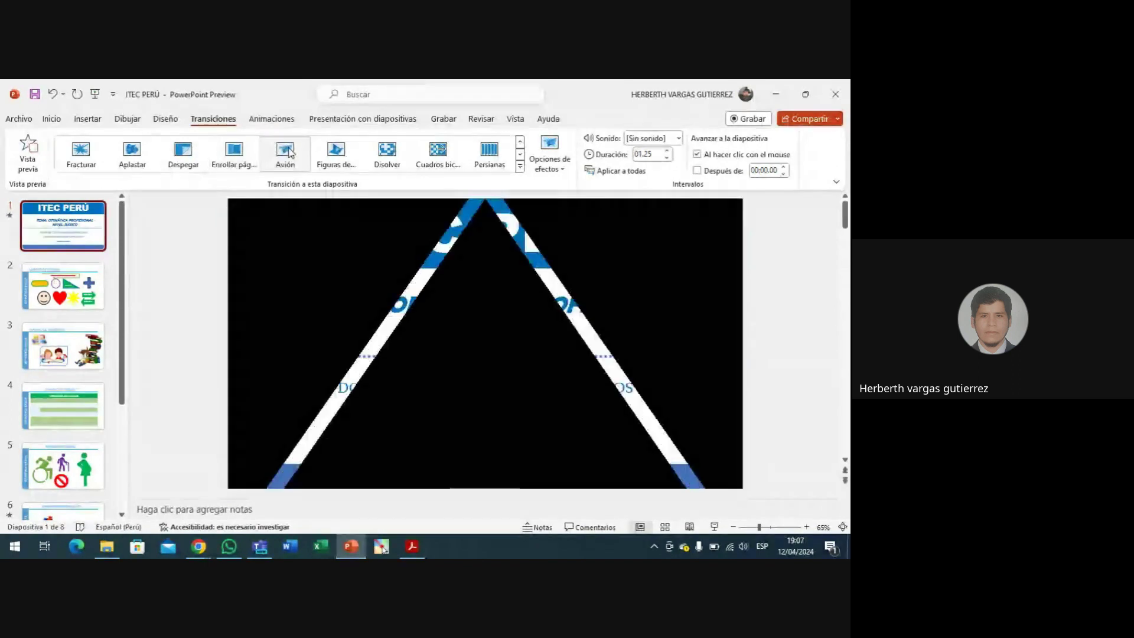
{"action": "left_click", "coordinate": [335, 152]}
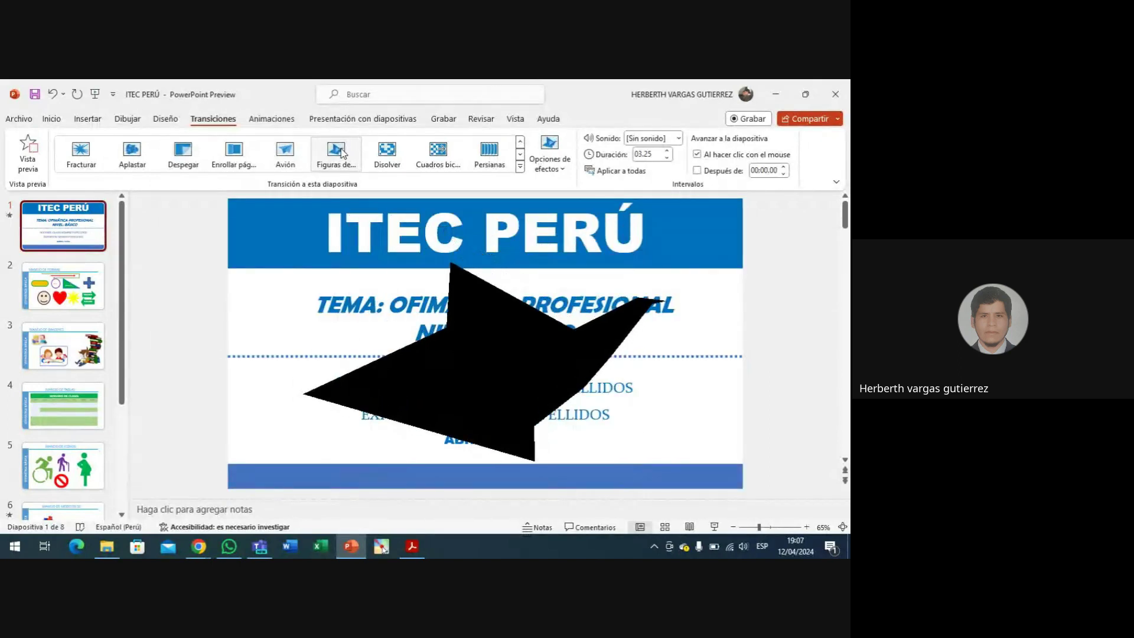
{"action": "left_click", "coordinate": [389, 153]}
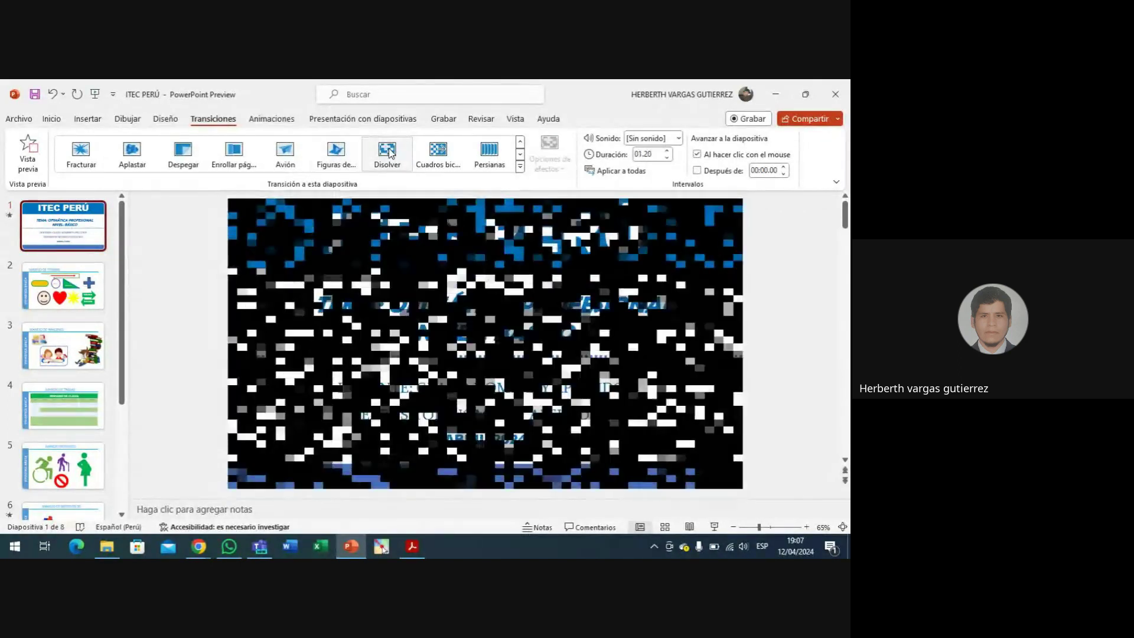
{"action": "left_click", "coordinate": [438, 152]}
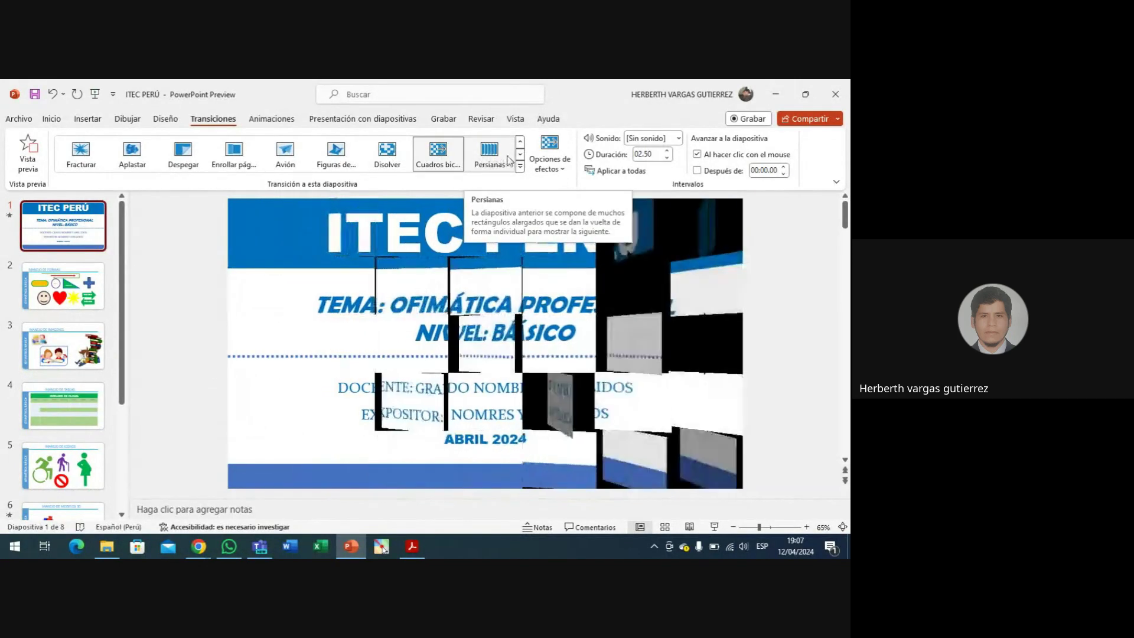
{"action": "left_click", "coordinate": [489, 152]}
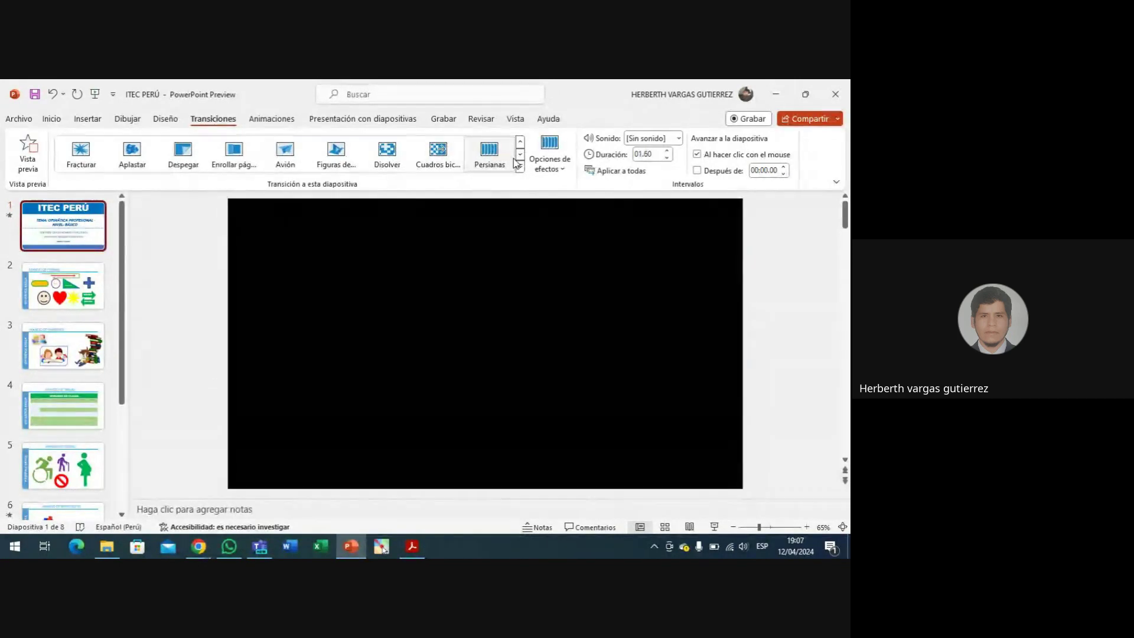
- Try the Reloj transition on slide 1 and replace it with Ondulación
{"action": "left_click", "coordinate": [521, 156]}
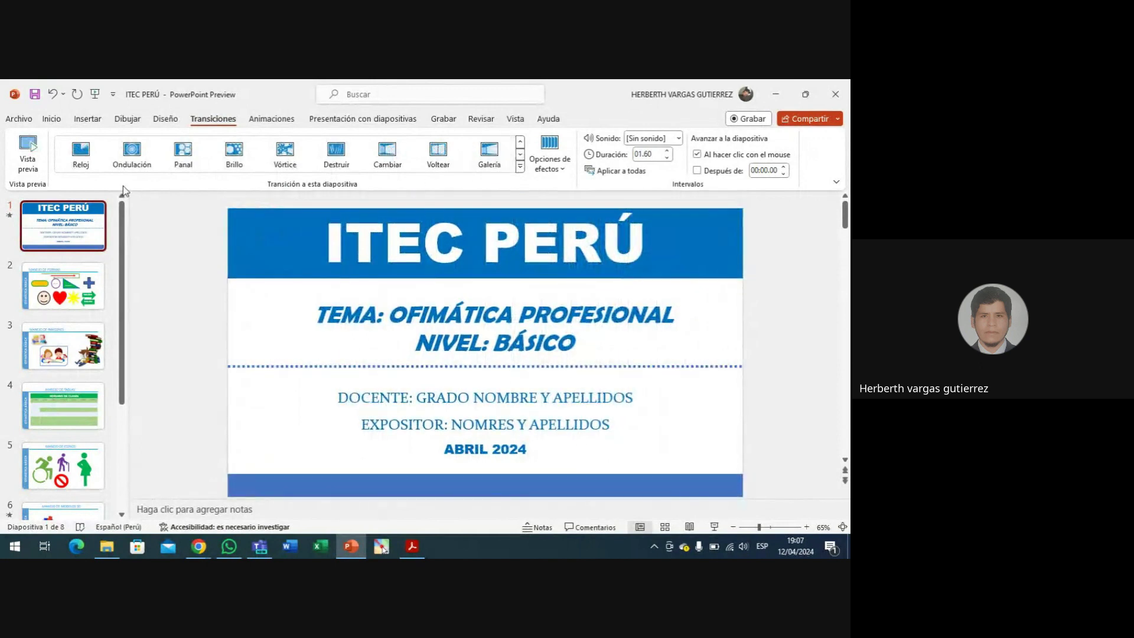
{"action": "left_click", "coordinate": [81, 153]}
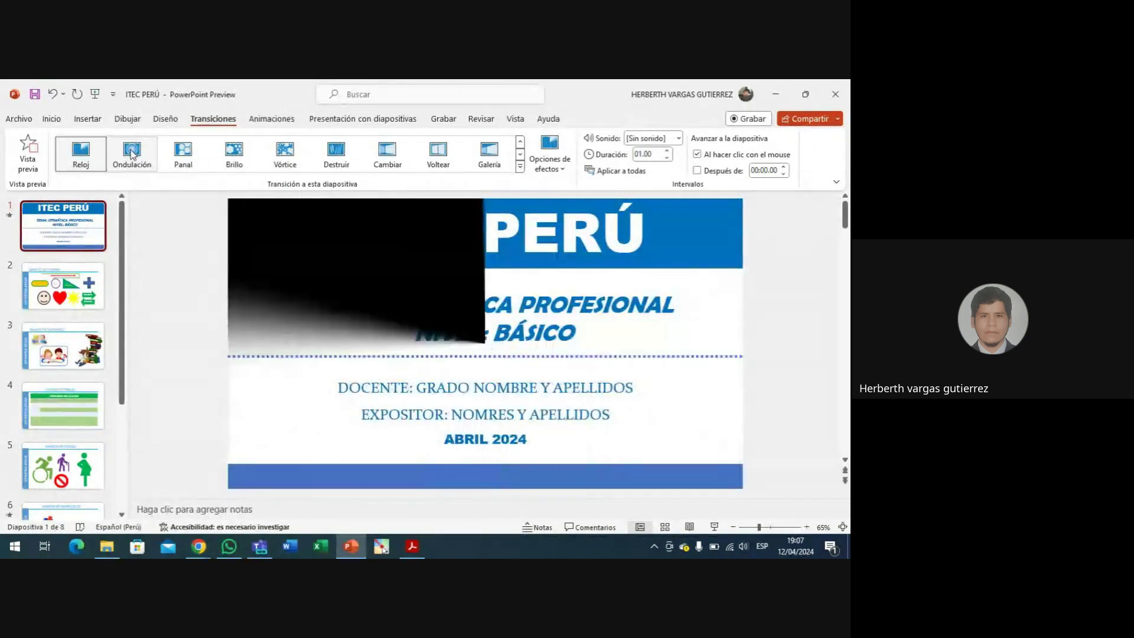
{"action": "left_click", "coordinate": [134, 152]}
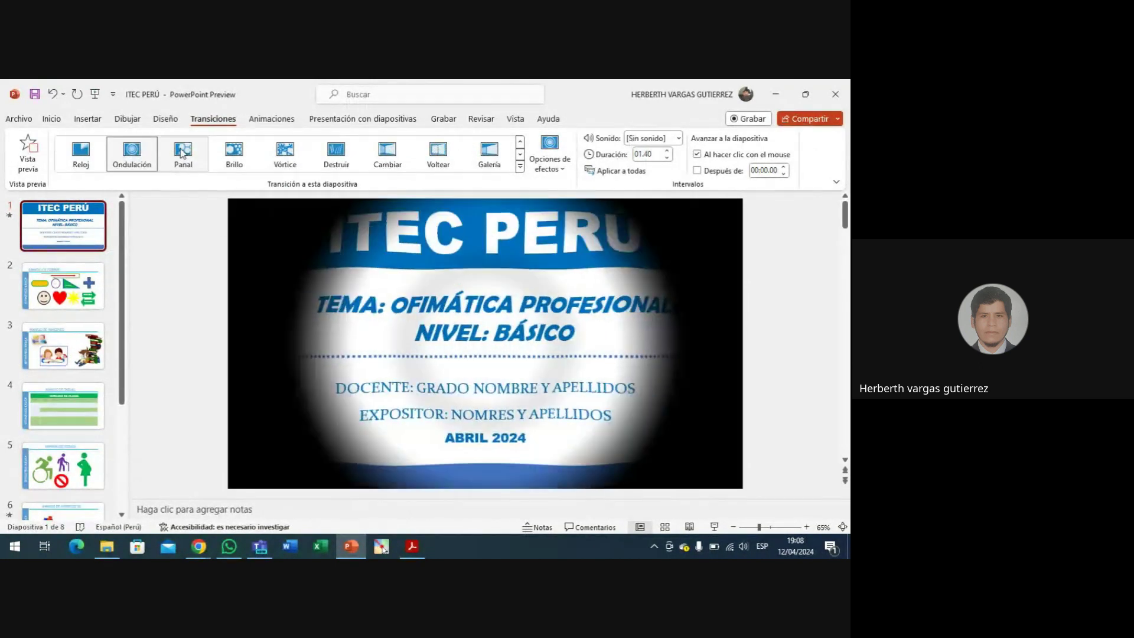
- Try the Panal, Brillo, Vórtice and Destruir transitions on slide 1
{"action": "left_click", "coordinate": [181, 154]}
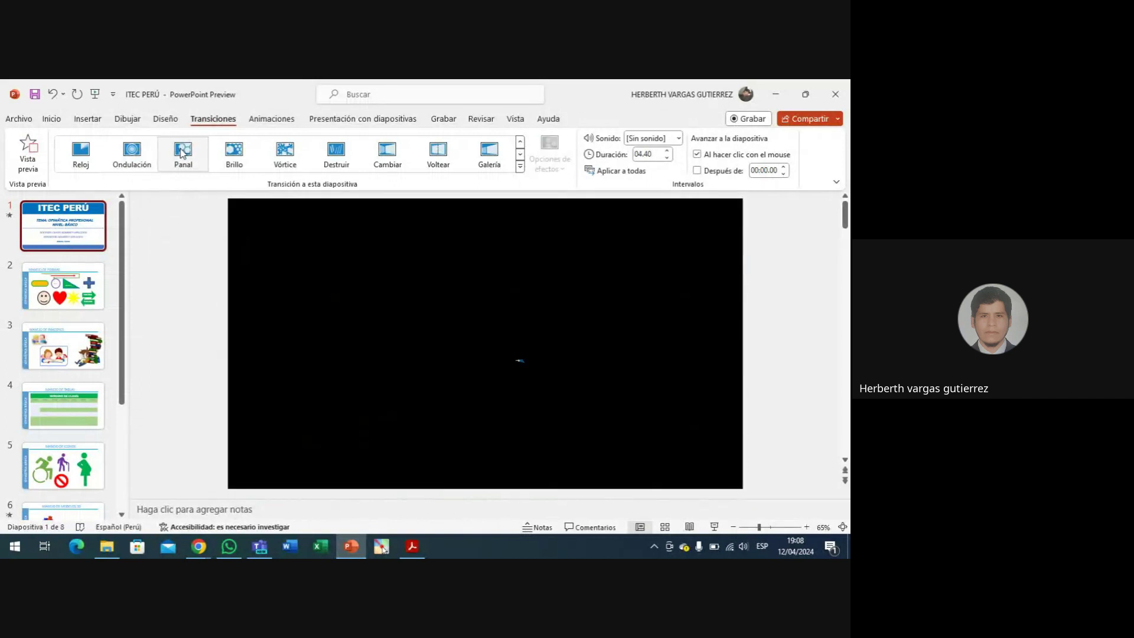
{"action": "left_click", "coordinate": [240, 156]}
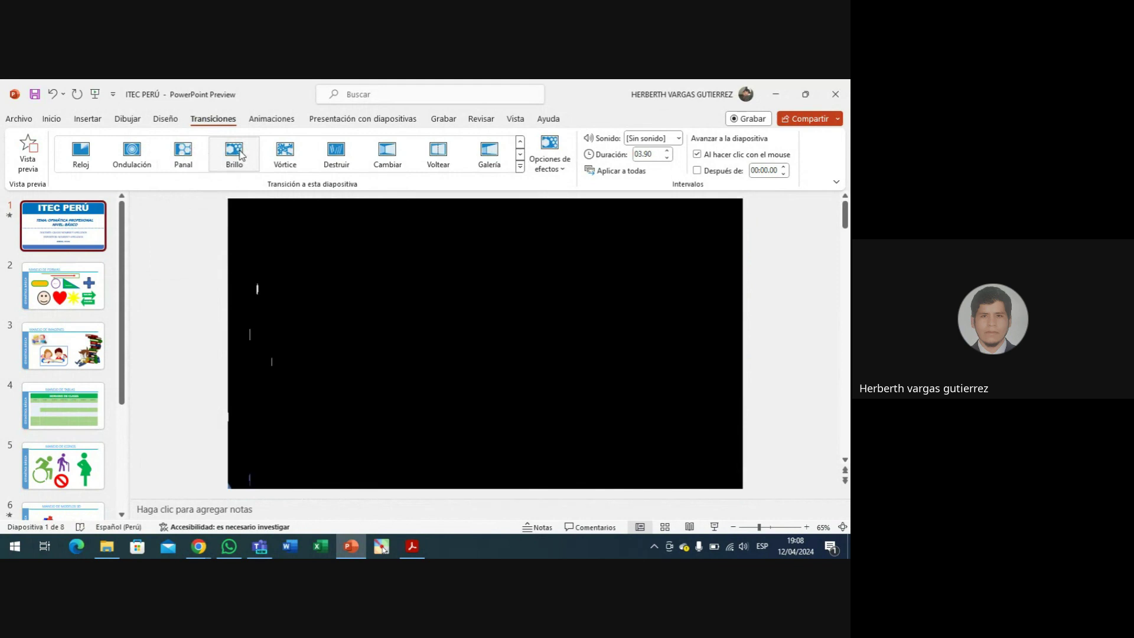
{"action": "left_click", "coordinate": [286, 156]}
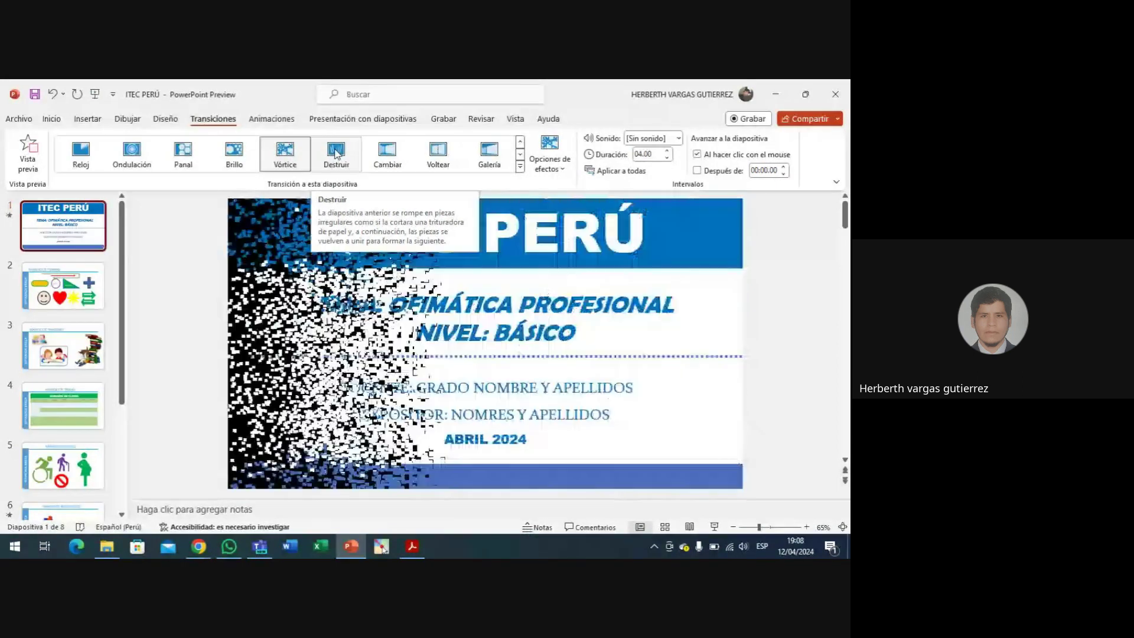
{"action": "left_click", "coordinate": [335, 153]}
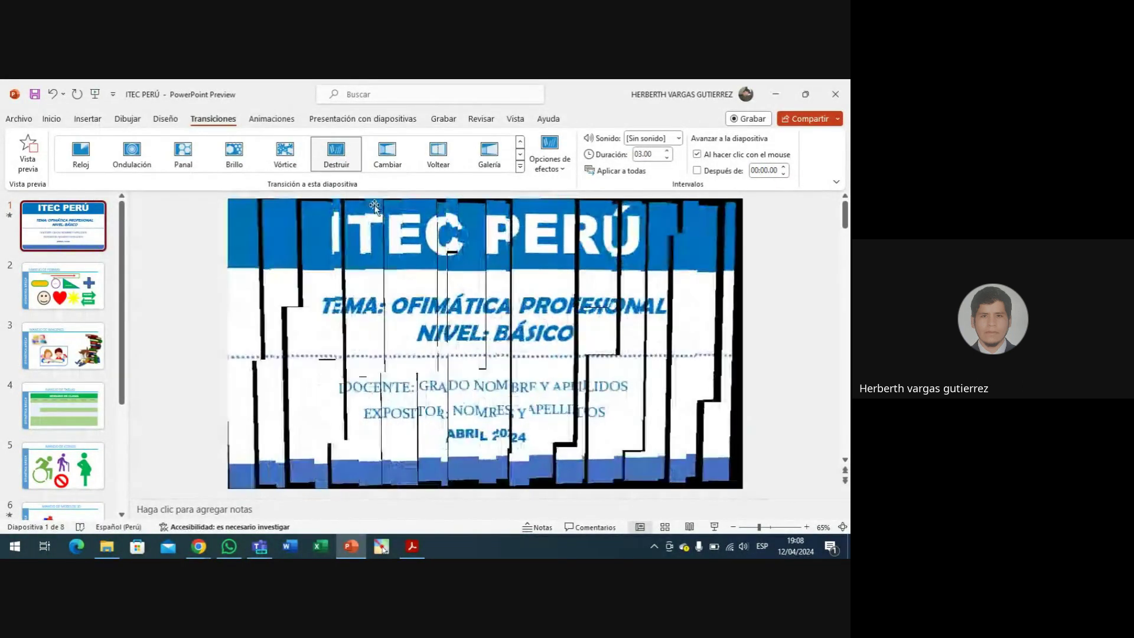
- Try the Cambiar, Voltear and Galería transitions on slide 1 and look through the complete set of transition effects
{"action": "left_click", "coordinate": [384, 158]}
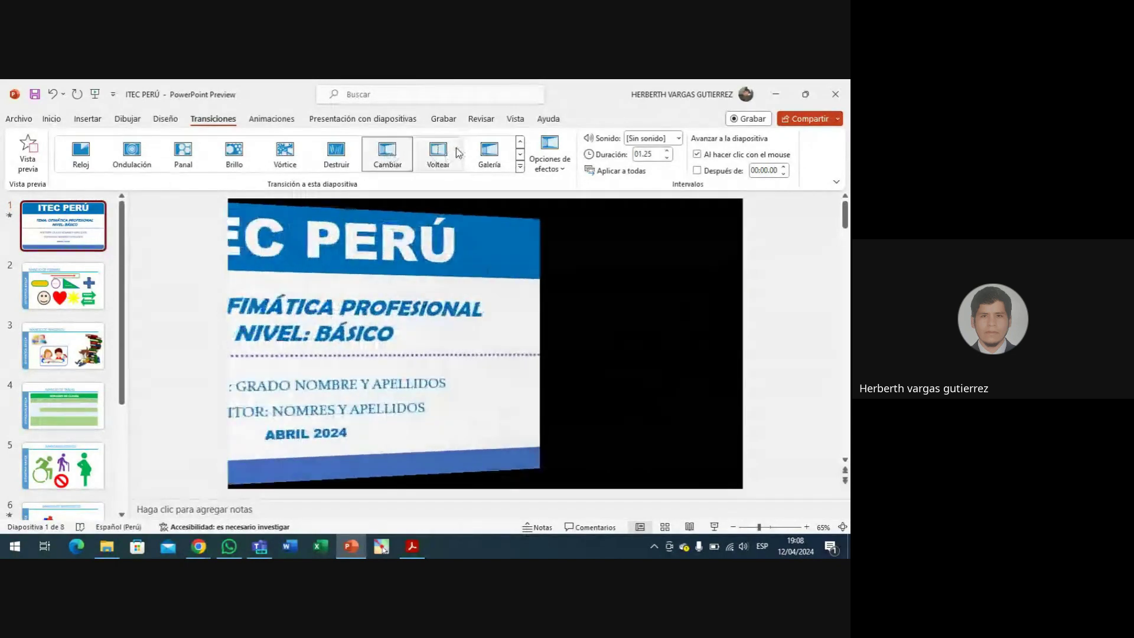
{"action": "left_click", "coordinate": [444, 155]}
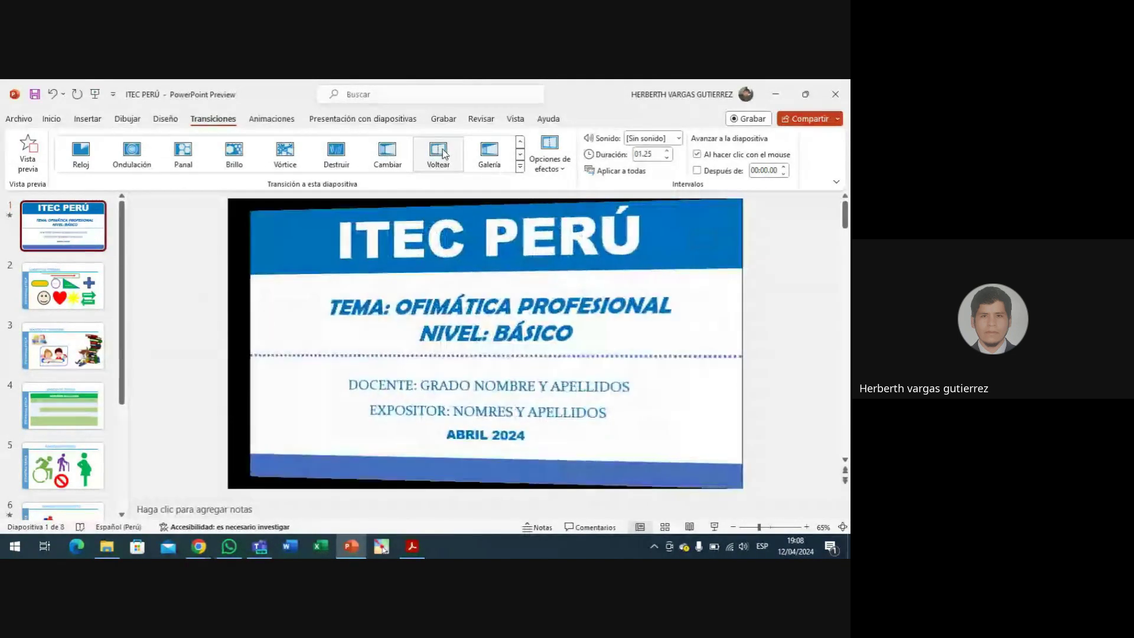
{"action": "left_click", "coordinate": [490, 154]}
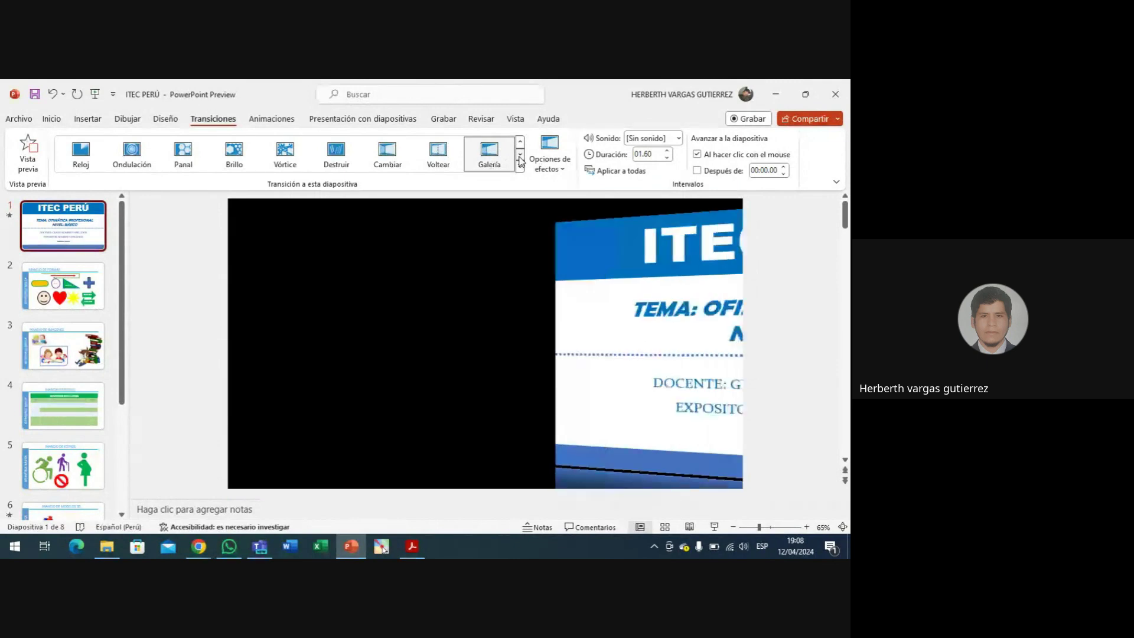
{"action": "left_click", "coordinate": [520, 157]}
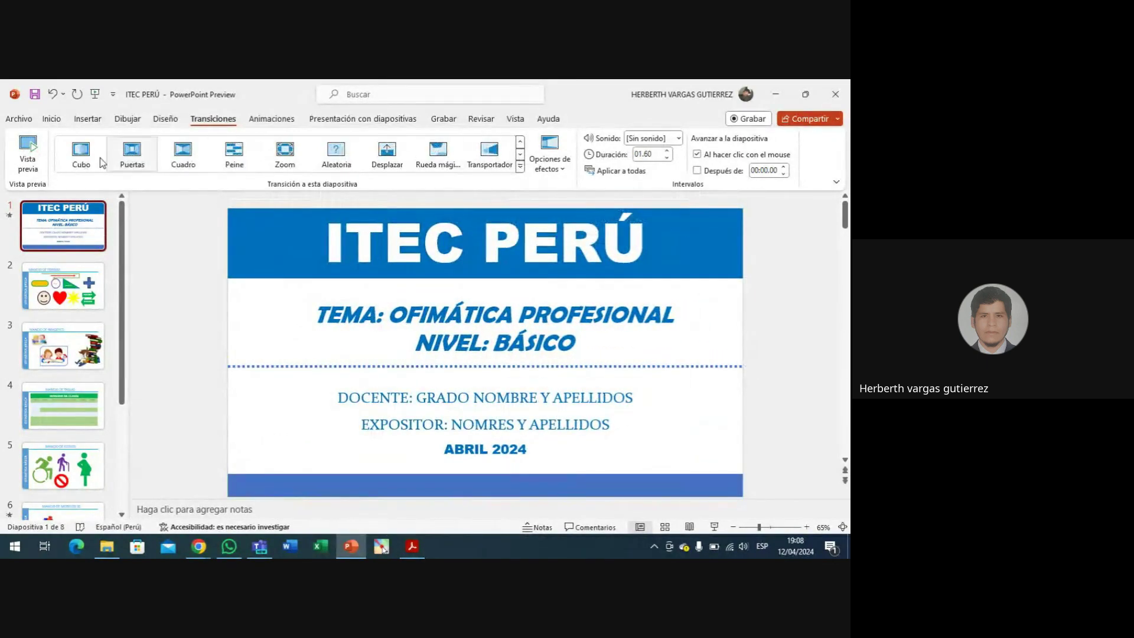
{"action": "left_click", "coordinate": [520, 169]}
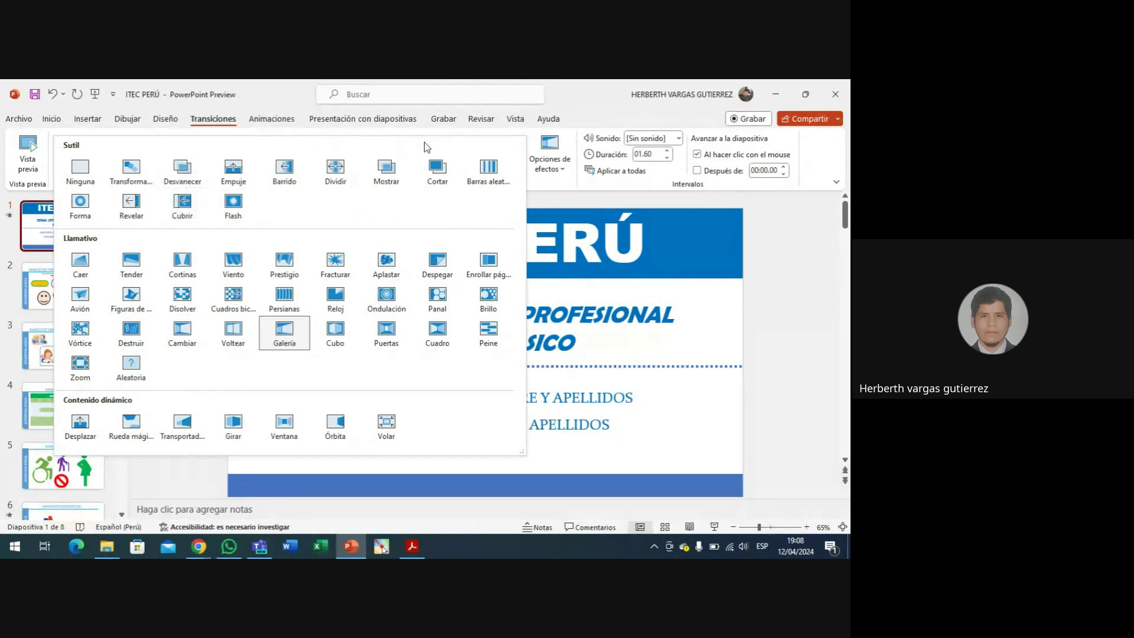
{"action": "left_click", "coordinate": [514, 133]}
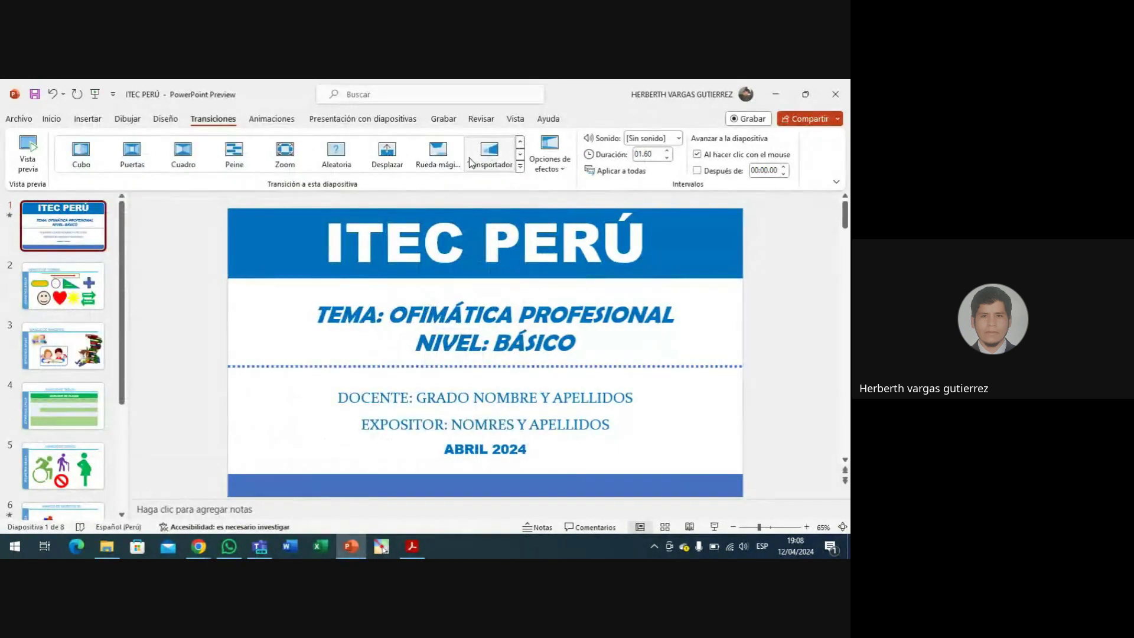
- Apply the Barrido transition to slide 1 with the "Desde arriba" direction and check it in the slide show
{"action": "left_click", "coordinate": [520, 143]}
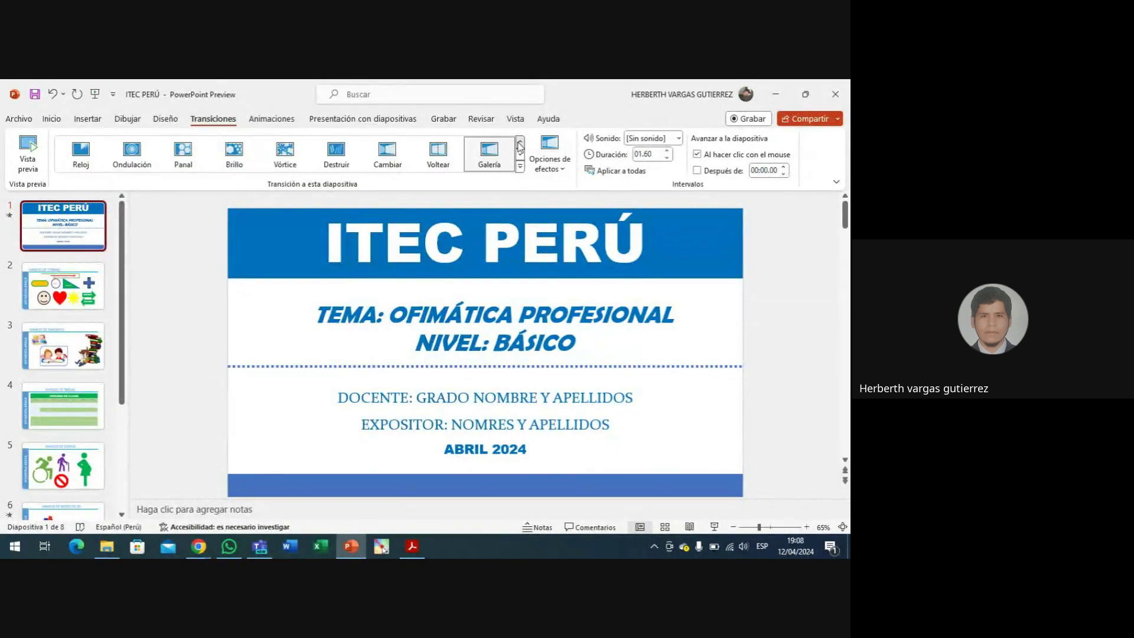
{"action": "left_click", "coordinate": [520, 143]}
{"action": "left_click", "coordinate": [519, 143]}
{"action": "left_click", "coordinate": [520, 143]}
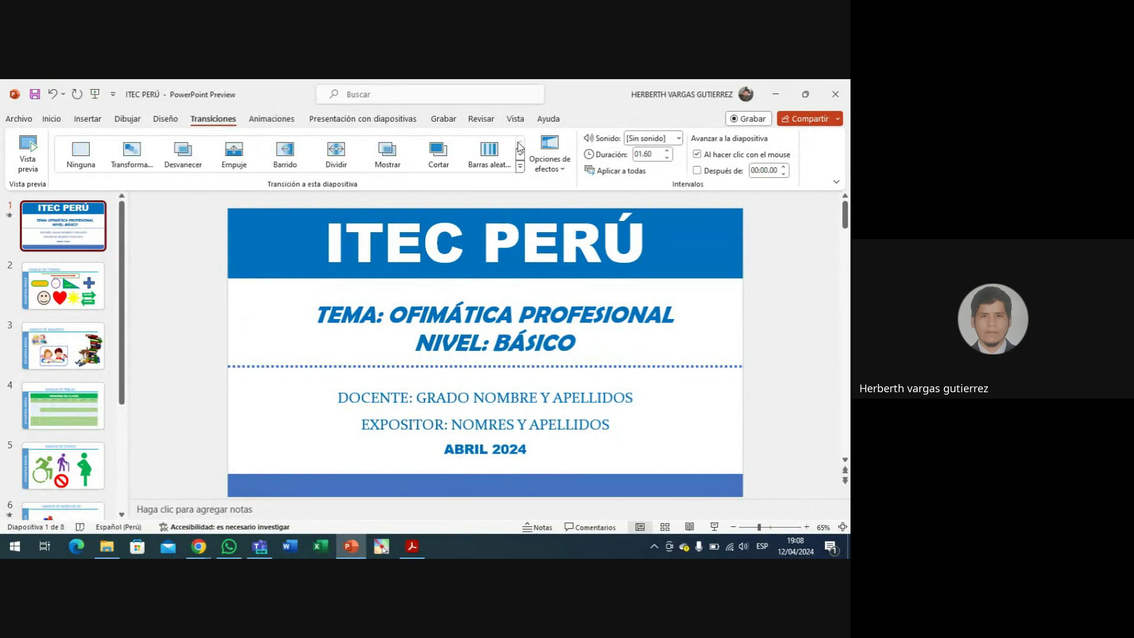
{"action": "left_click", "coordinate": [198, 163]}
{"action": "left_click", "coordinate": [284, 155]}
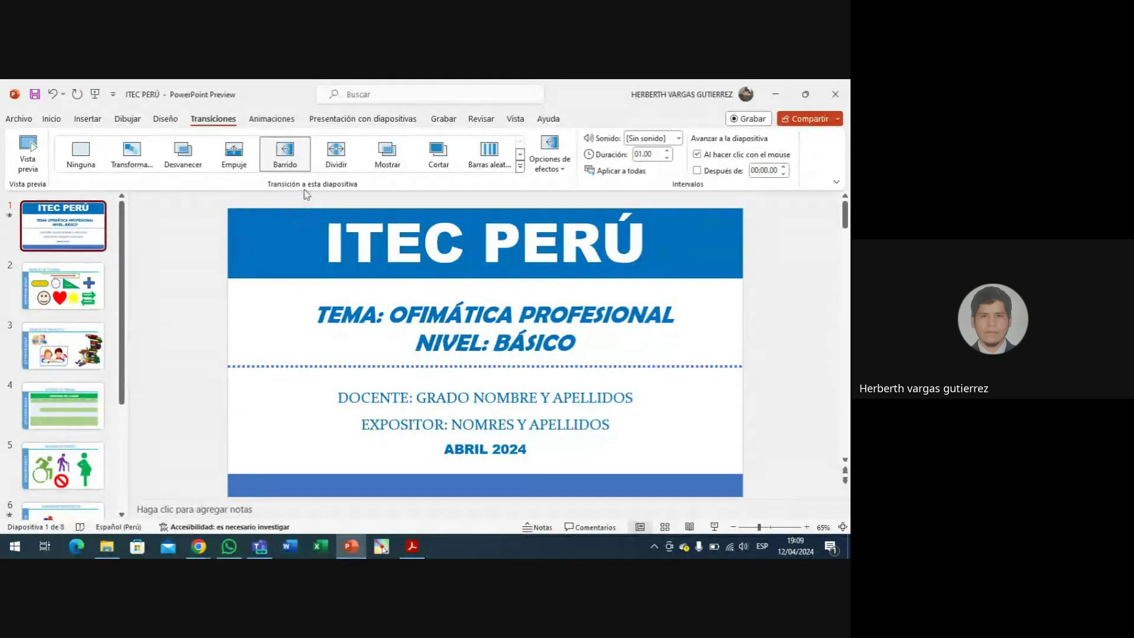
{"action": "left_click", "coordinate": [552, 161]}
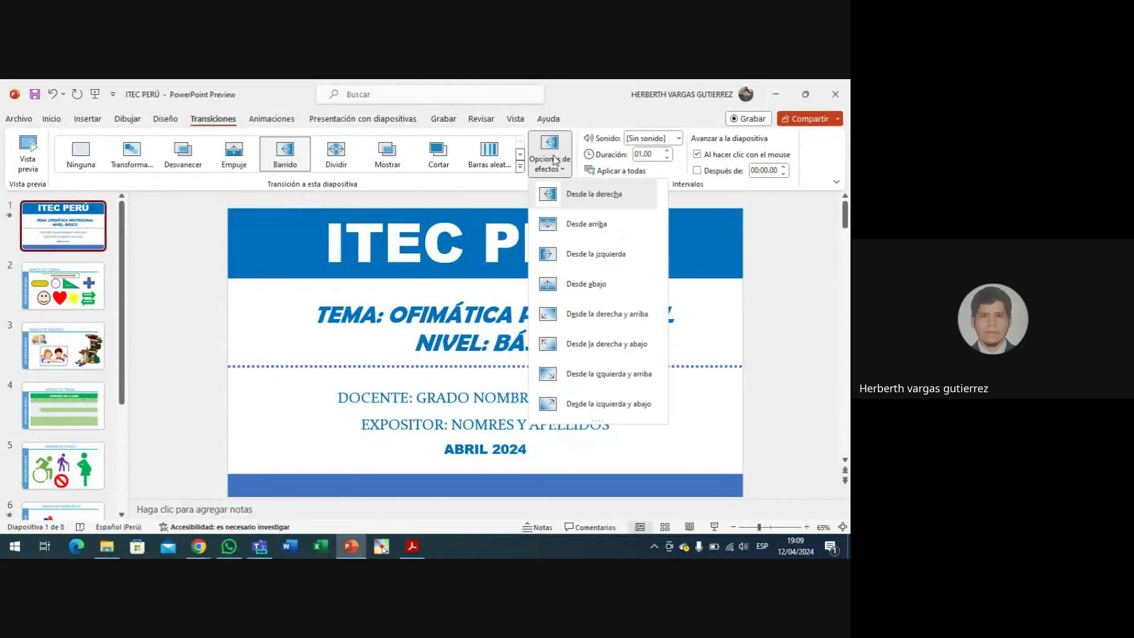
{"action": "left_click", "coordinate": [567, 224]}
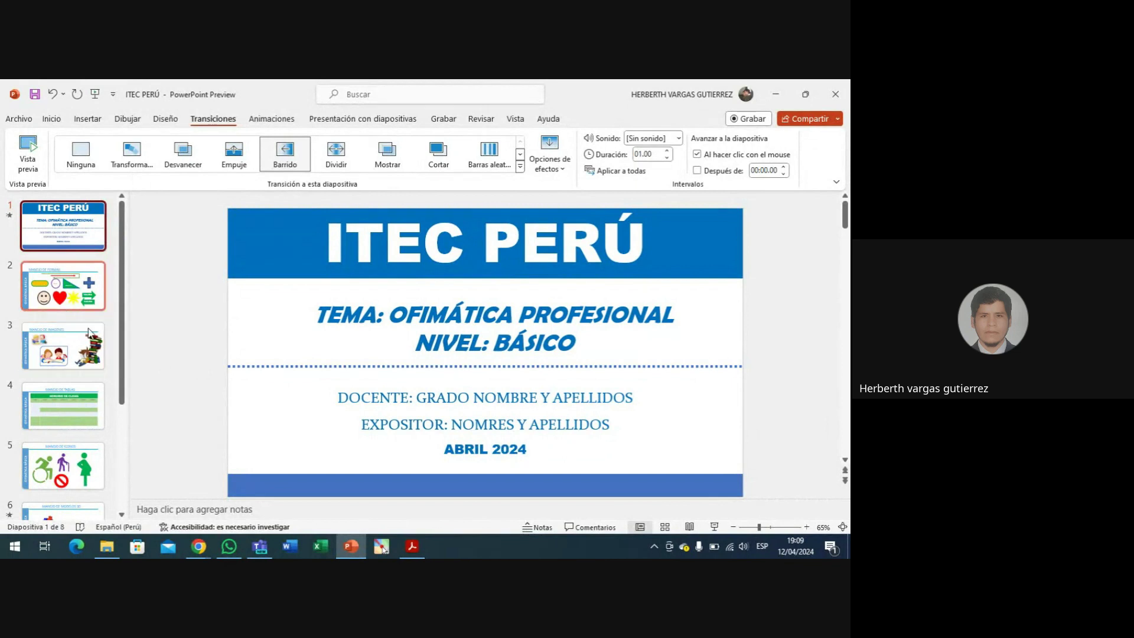
{"action": "left_click", "coordinate": [716, 527]}
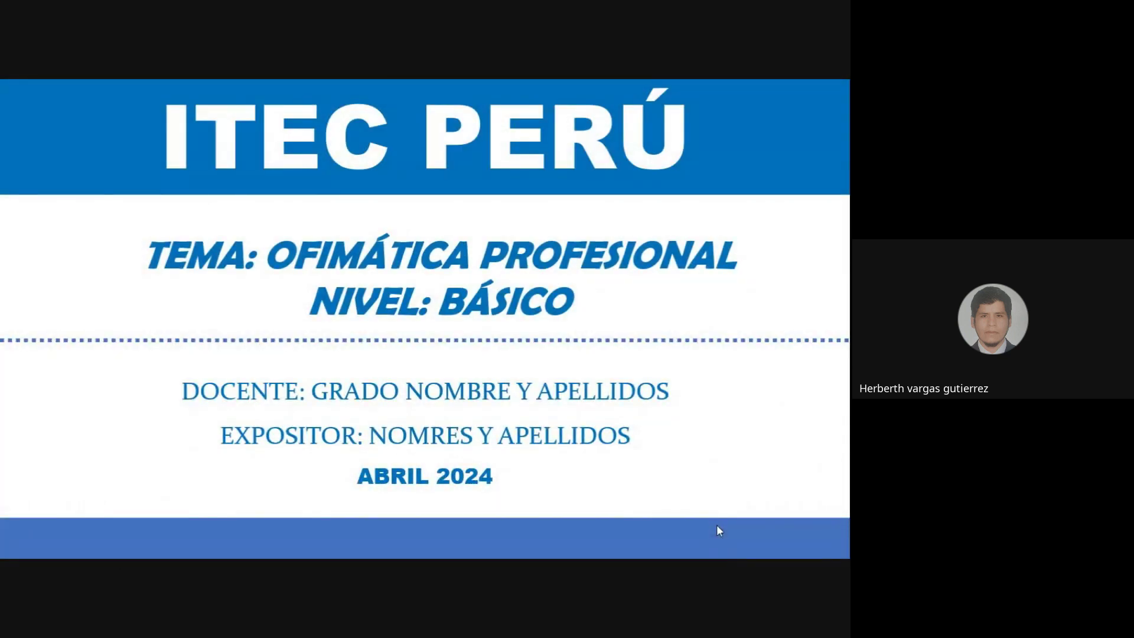
{"action": "key", "text": "Escape"}
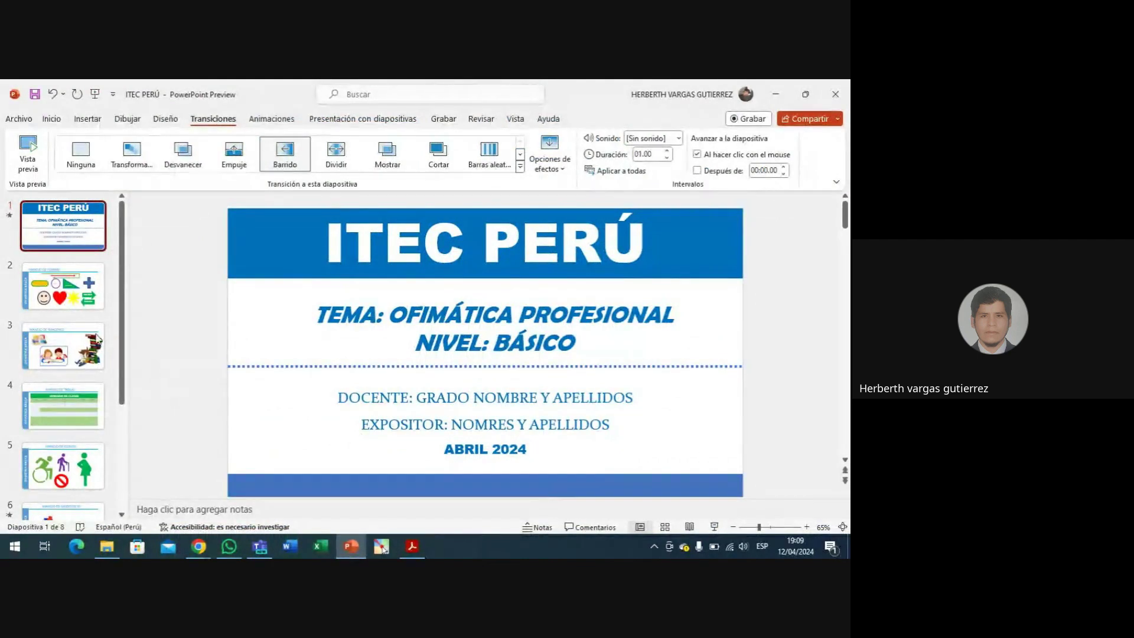
- Apply the Barrido transition to slide 2 with the "Desde arriba" direction
{"action": "left_click", "coordinate": [61, 298]}
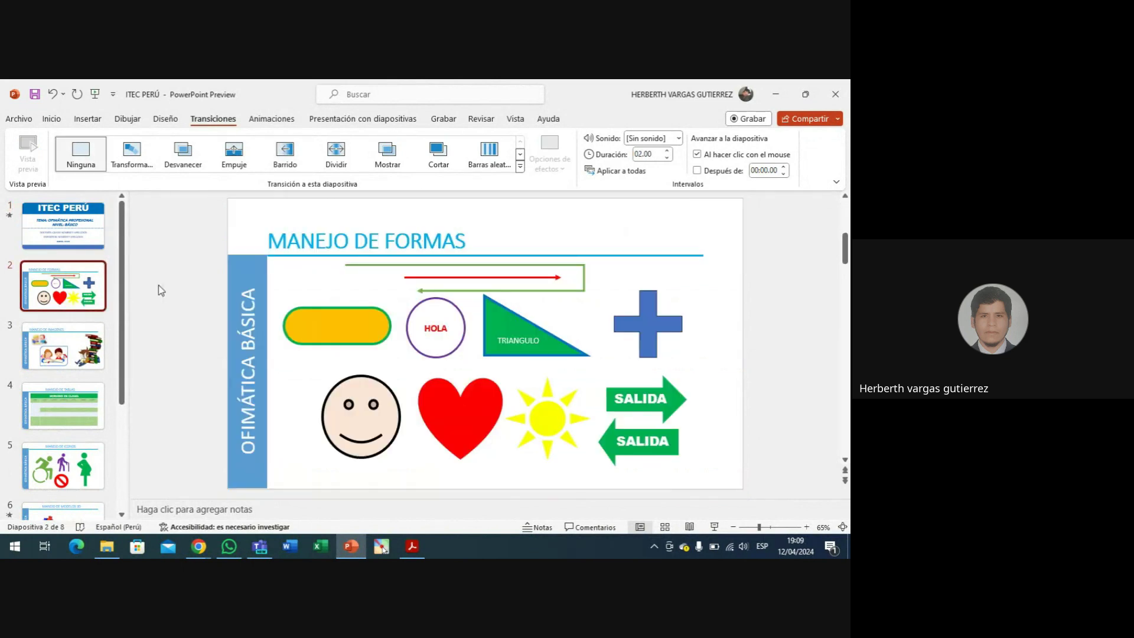
{"action": "left_click", "coordinate": [281, 155]}
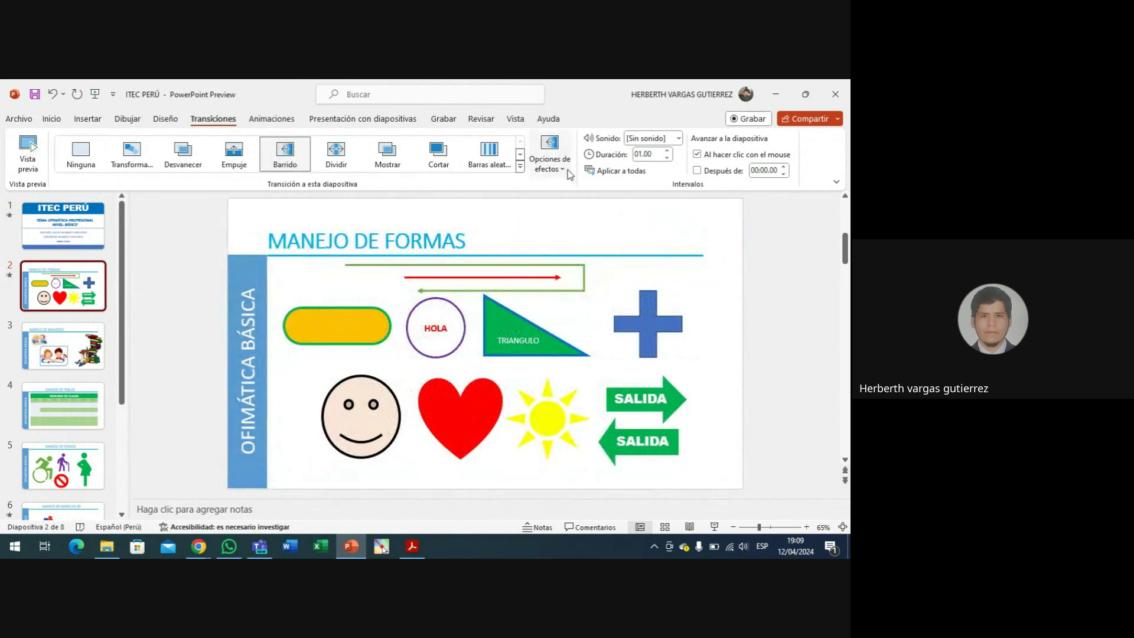
{"action": "left_click", "coordinate": [566, 168]}
{"action": "left_click", "coordinate": [581, 226]}
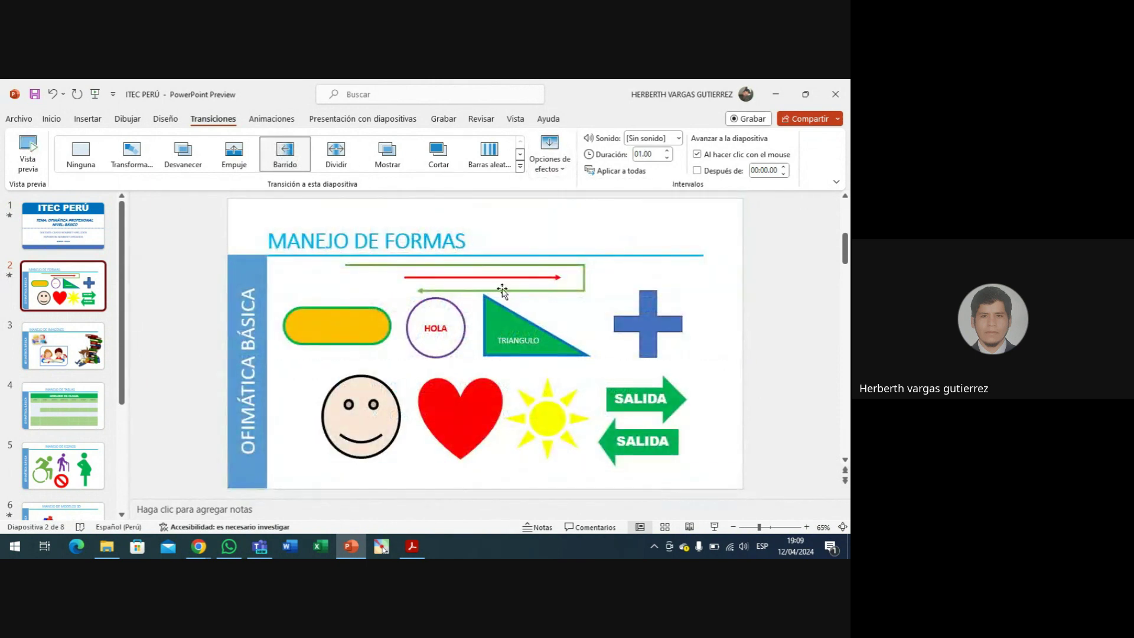
- Apply the Barrido transition to slides 3 and 4, with the "Desde arriba" direction on slide 4
{"action": "left_click", "coordinate": [76, 332]}
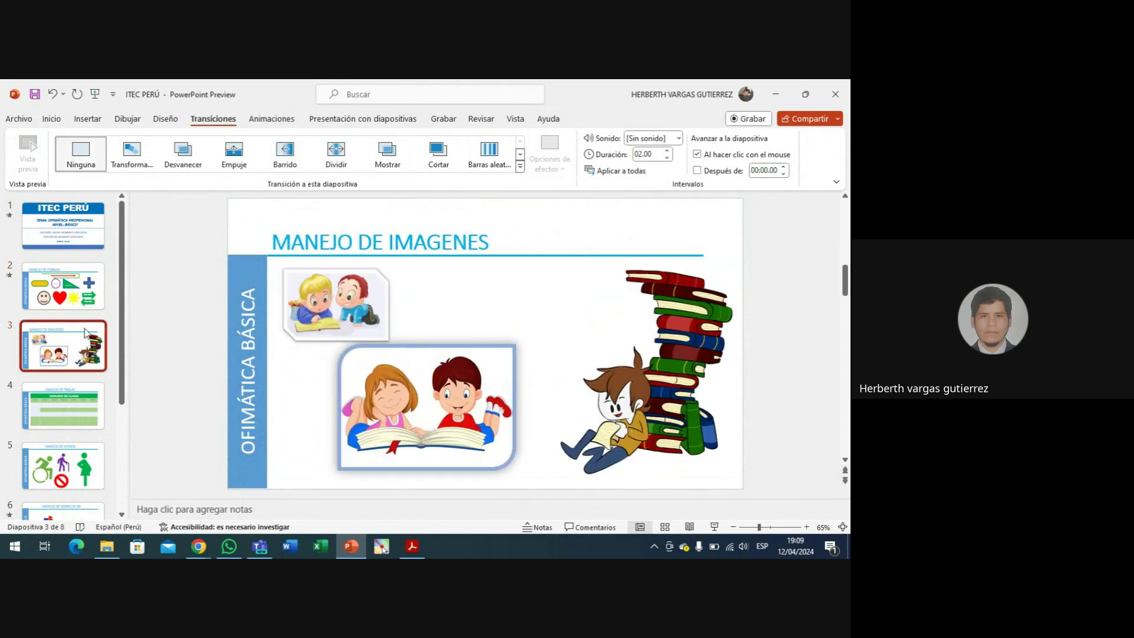
{"action": "left_click", "coordinate": [281, 155]}
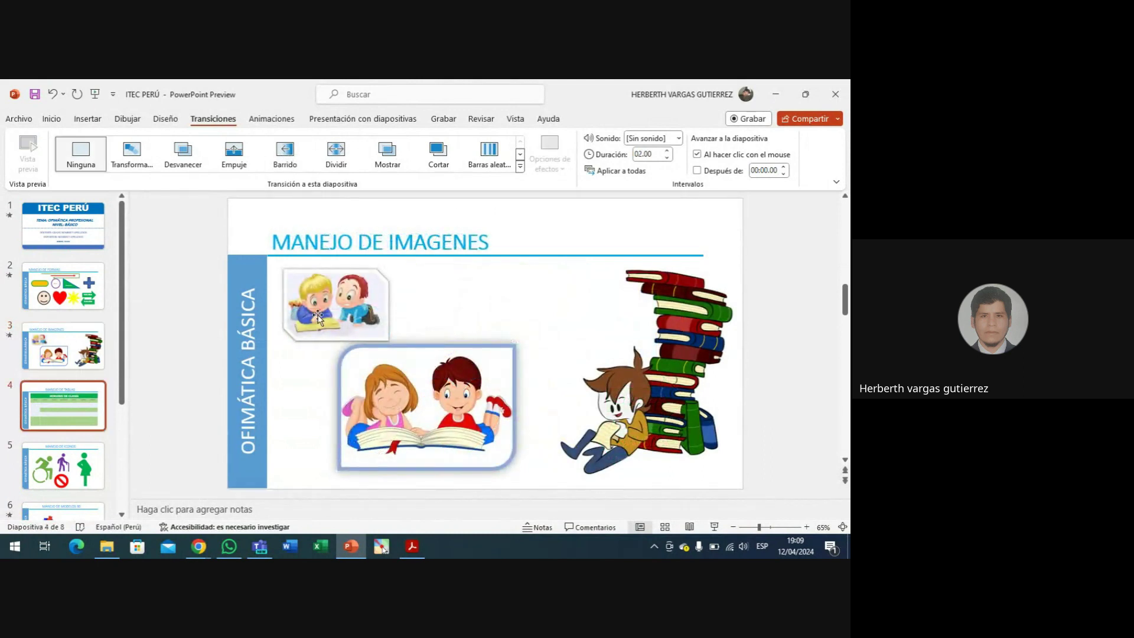
{"action": "scroll", "coordinate": [307, 332], "scroll_direction": "down", "scroll_amount": 1}
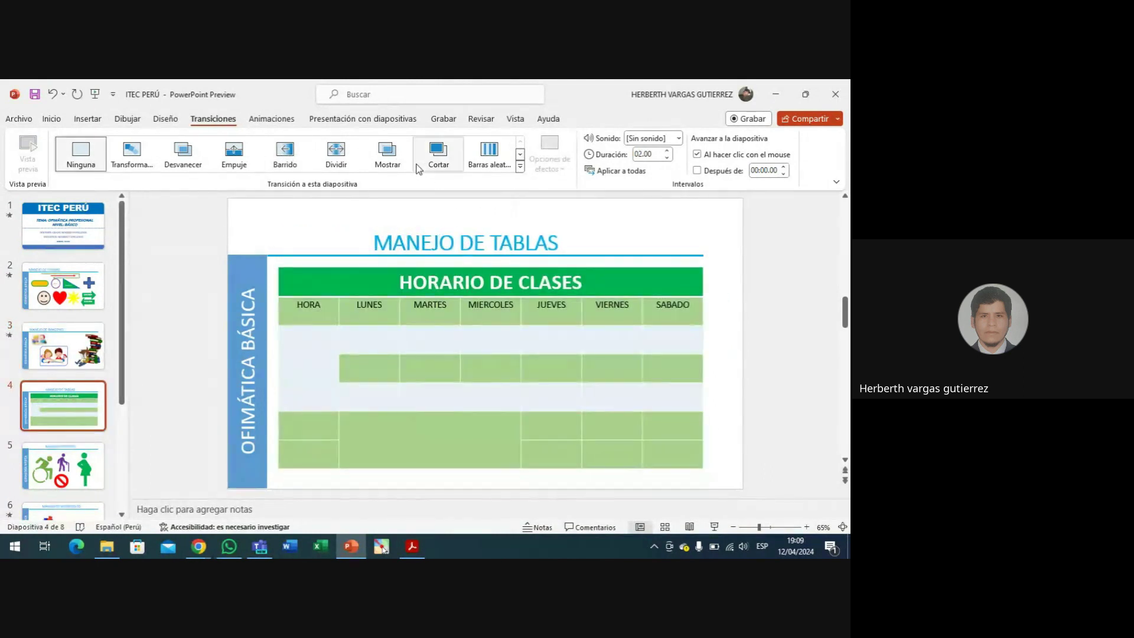
{"action": "left_click", "coordinate": [294, 157]}
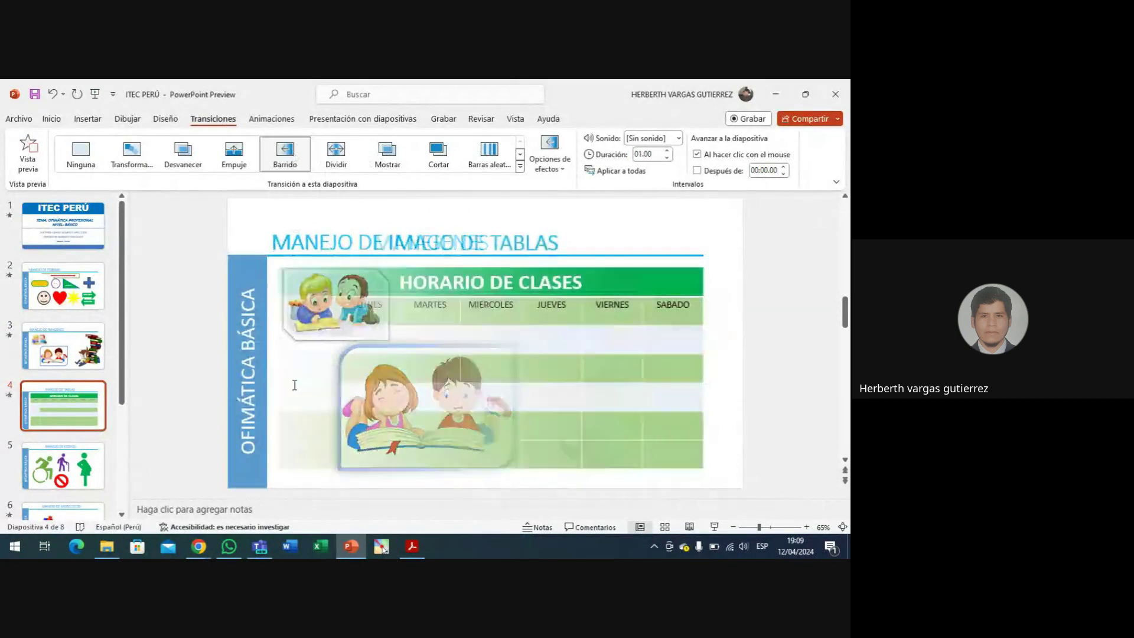
{"action": "left_click", "coordinate": [559, 176]}
{"action": "left_click", "coordinate": [581, 225]}
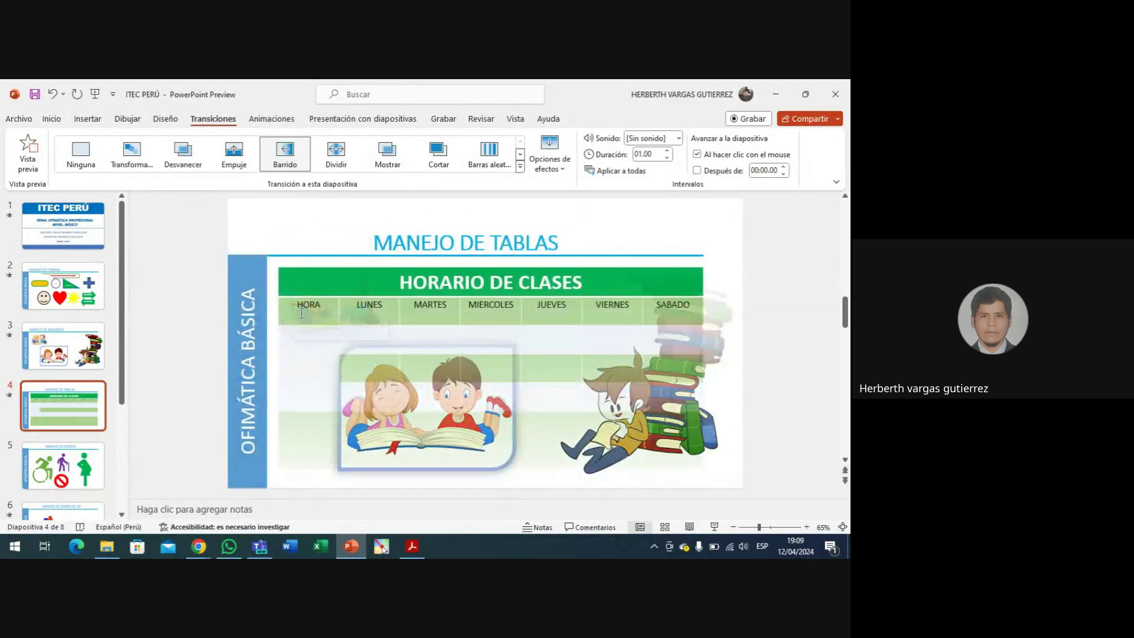
- Preview the Barrido transition of slide 1 and apply it to all slides of the presentation
{"action": "left_click_drag", "start_coordinate": [126, 379], "coordinate": [121, 291]}
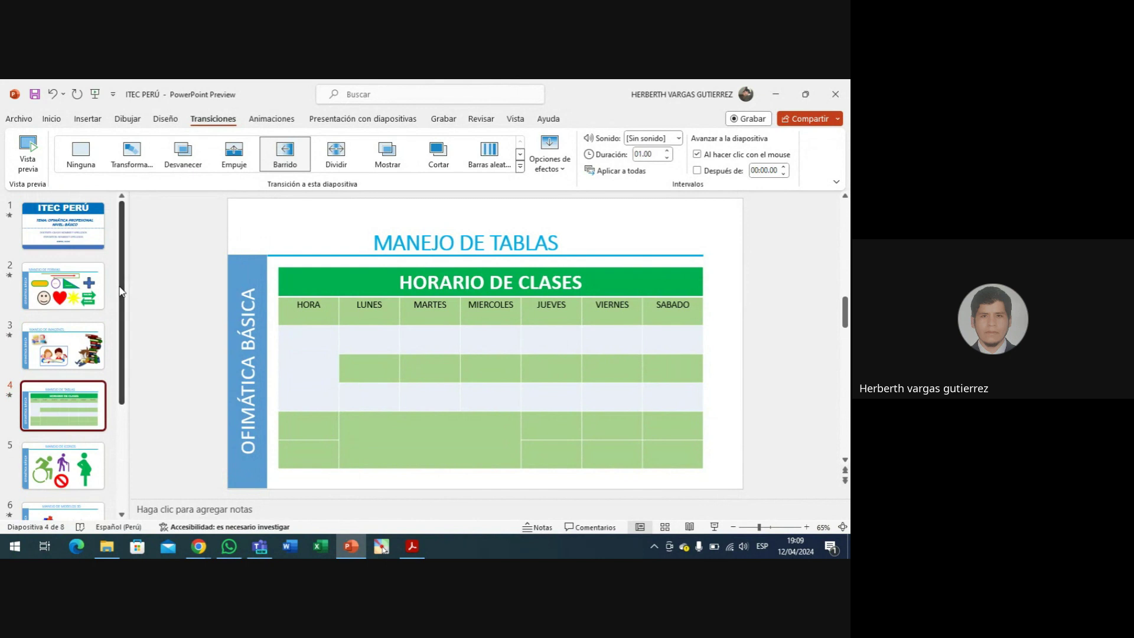
{"action": "left_click", "coordinate": [72, 224]}
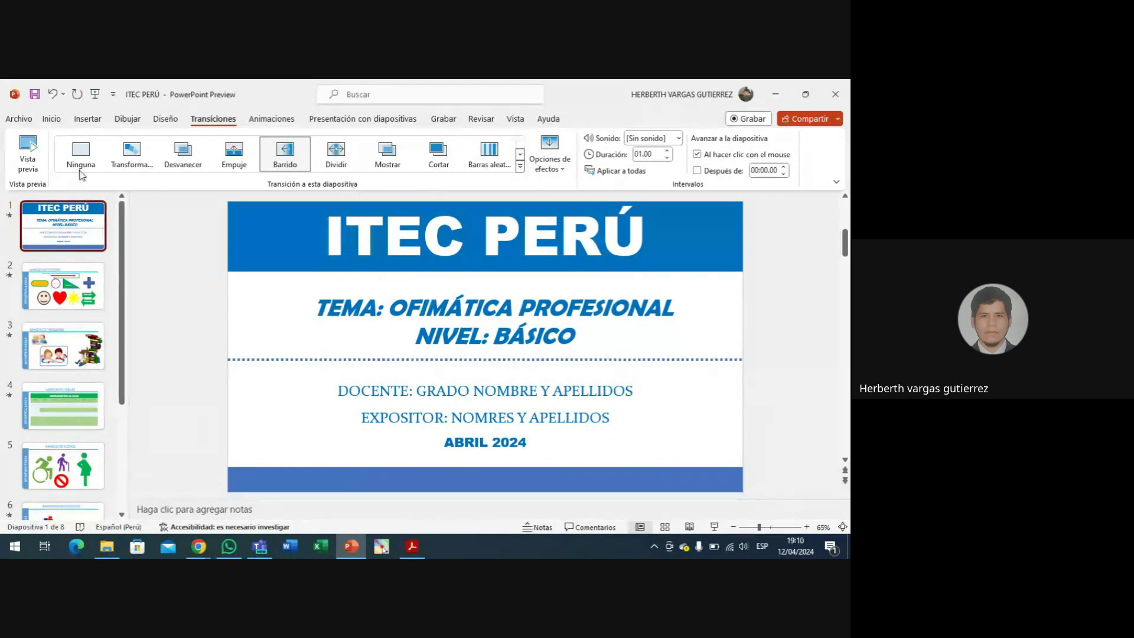
{"action": "left_click", "coordinate": [33, 146]}
{"action": "left_click", "coordinate": [33, 146]}
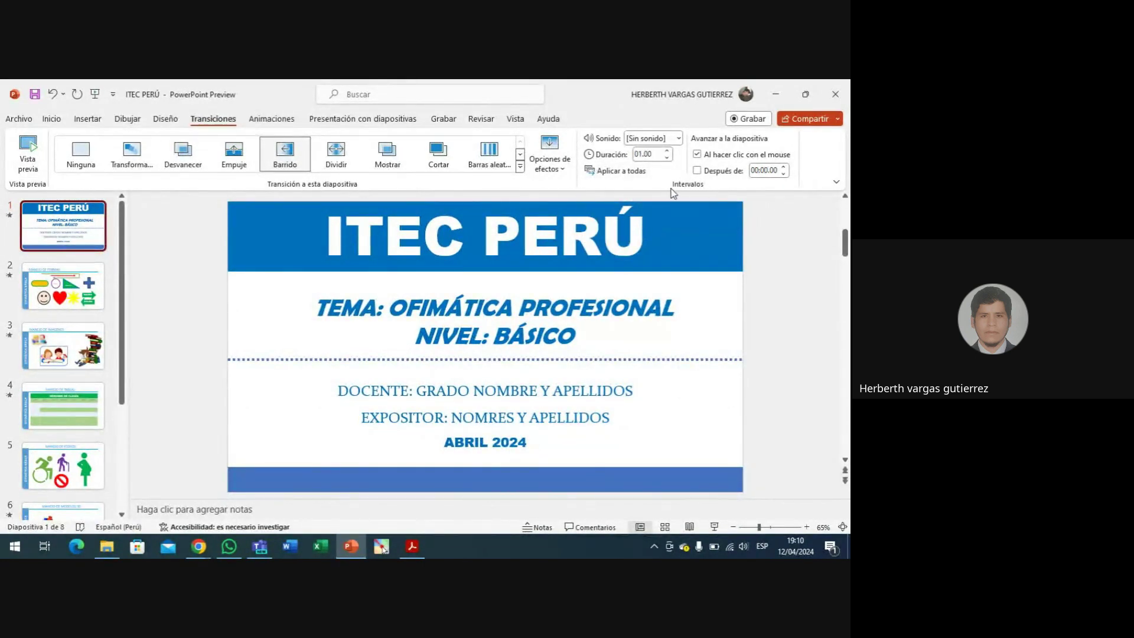
{"action": "left_click", "coordinate": [630, 177]}
{"action": "scroll", "coordinate": [96, 458], "scroll_direction": "down", "scroll_amount": 3}
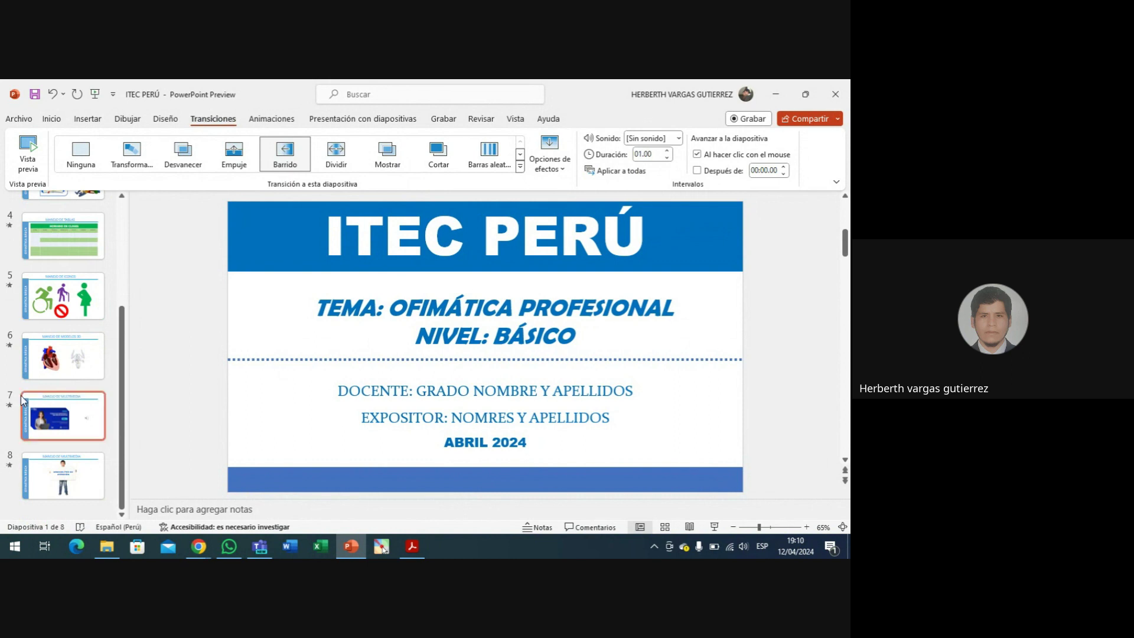
{"action": "scroll", "coordinate": [124, 380], "scroll_direction": "up", "scroll_amount": 5}
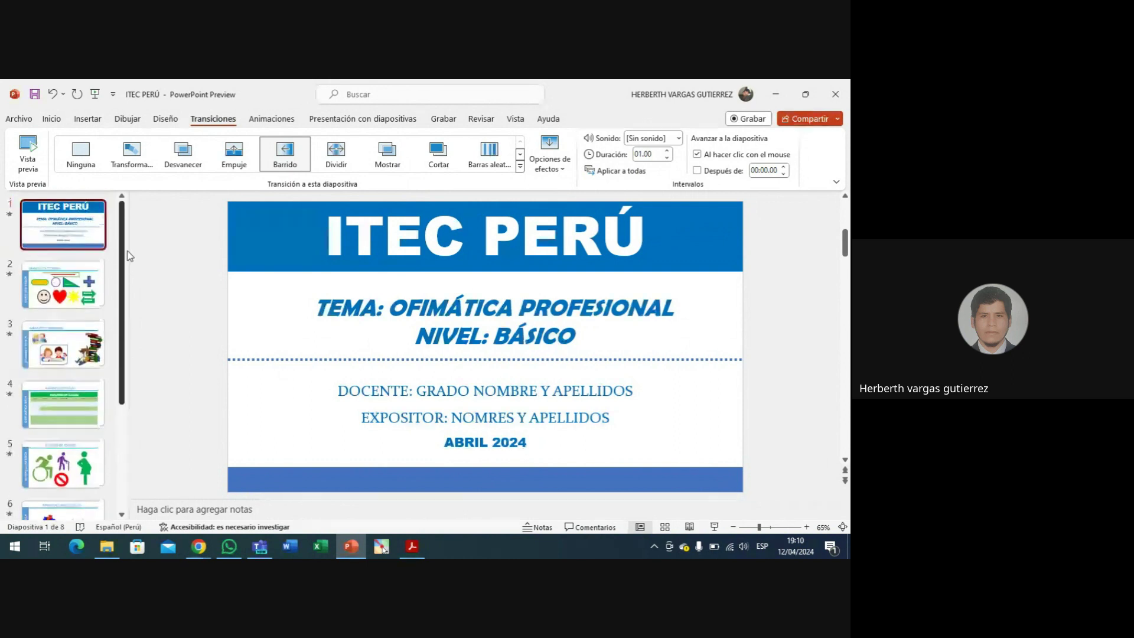
- Run the slide show from slide 1 through the last slide to check the transitions, and exit it at the end
{"action": "left_click", "coordinate": [715, 528]}
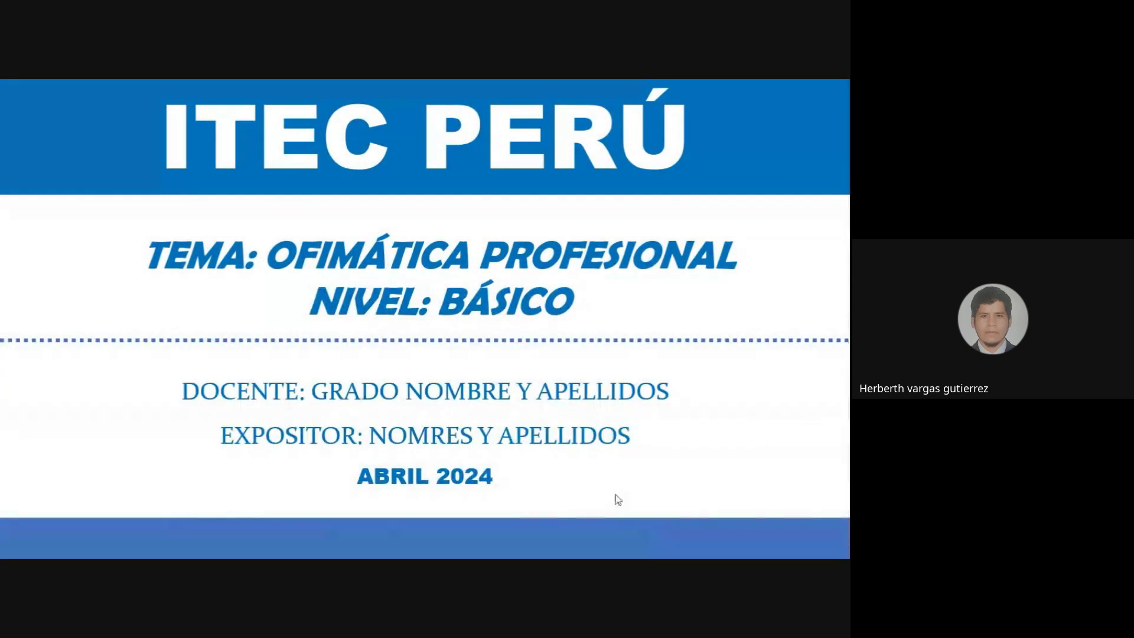
{"action": "left_click", "coordinate": [616, 490]}
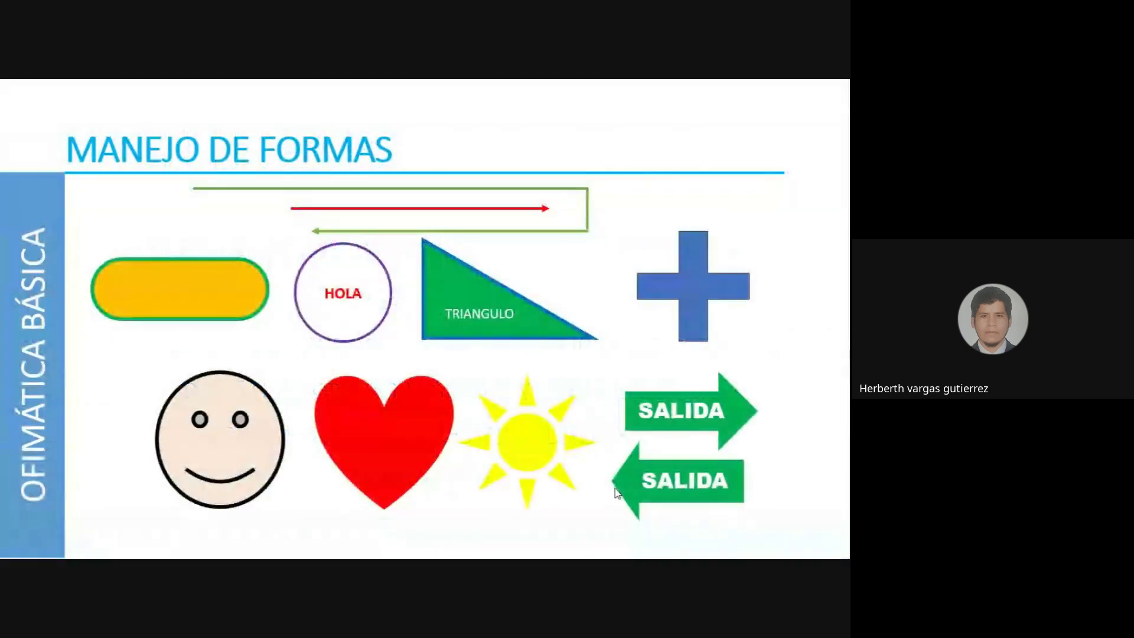
{"action": "left_click", "coordinate": [616, 490]}
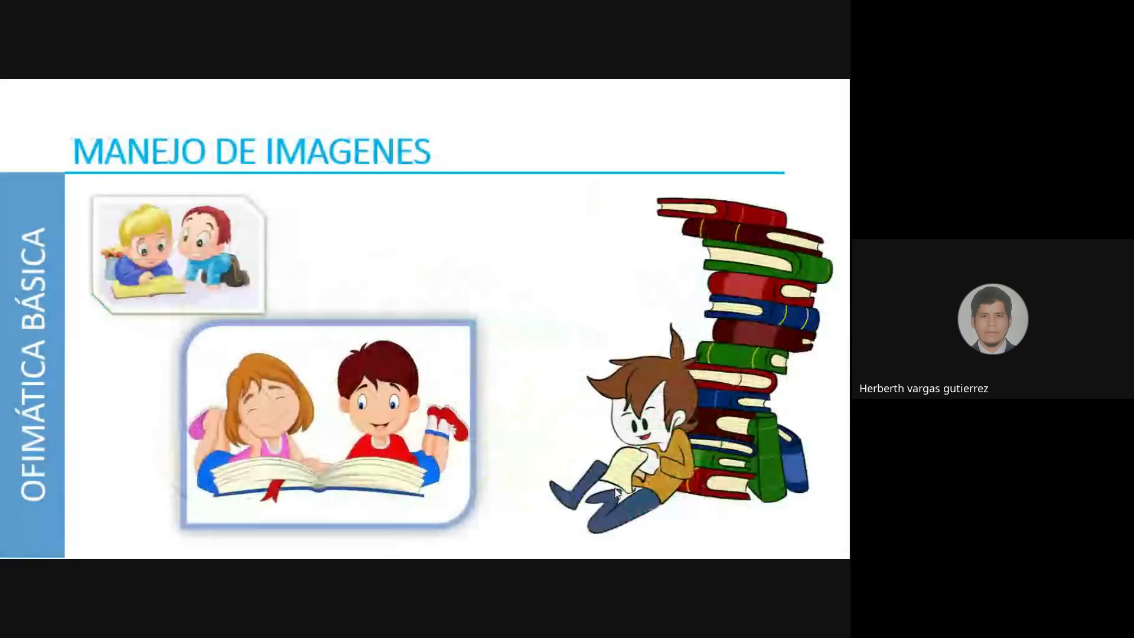
{"action": "left_click", "coordinate": [616, 490]}
{"action": "left_click", "coordinate": [616, 491]}
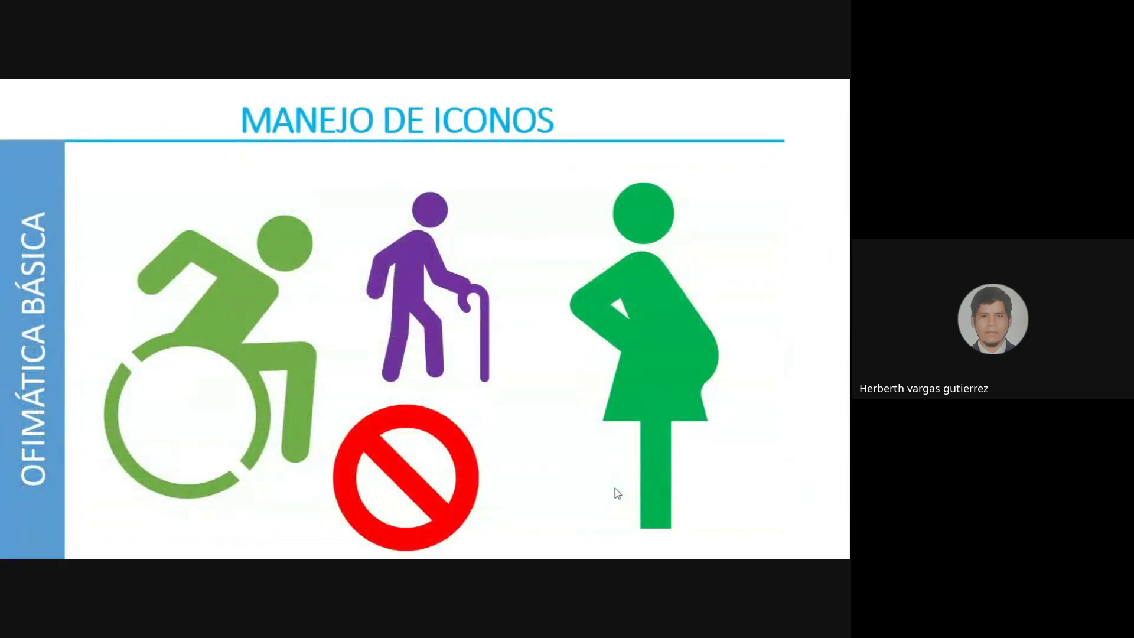
{"action": "left_click", "coordinate": [617, 493]}
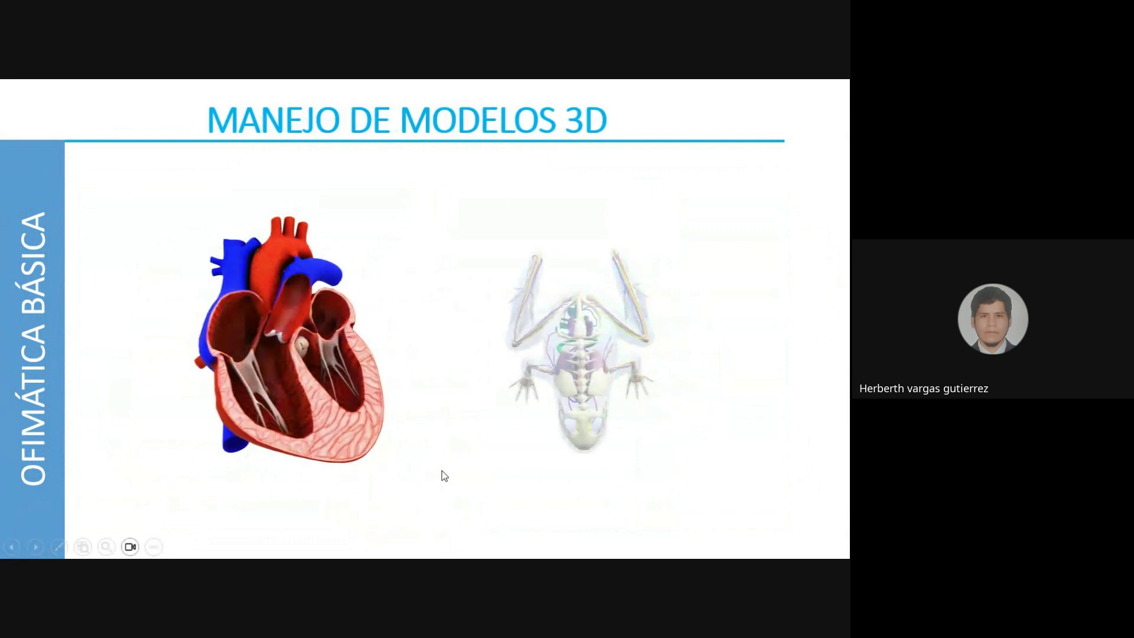
{"action": "left_click", "coordinate": [506, 524]}
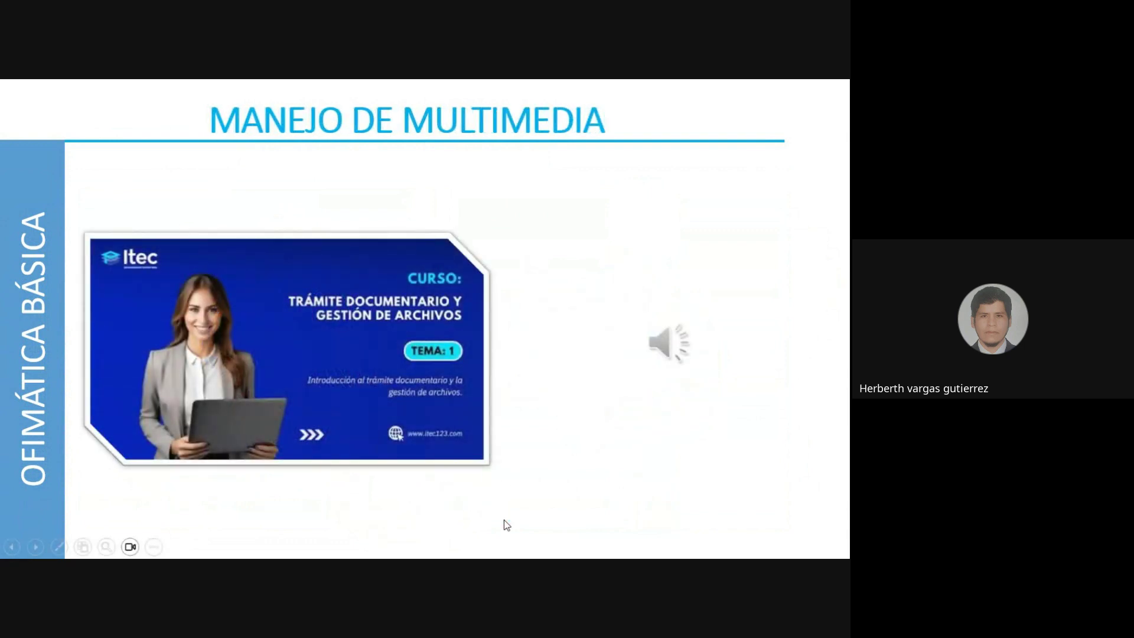
{"action": "left_click", "coordinate": [506, 524]}
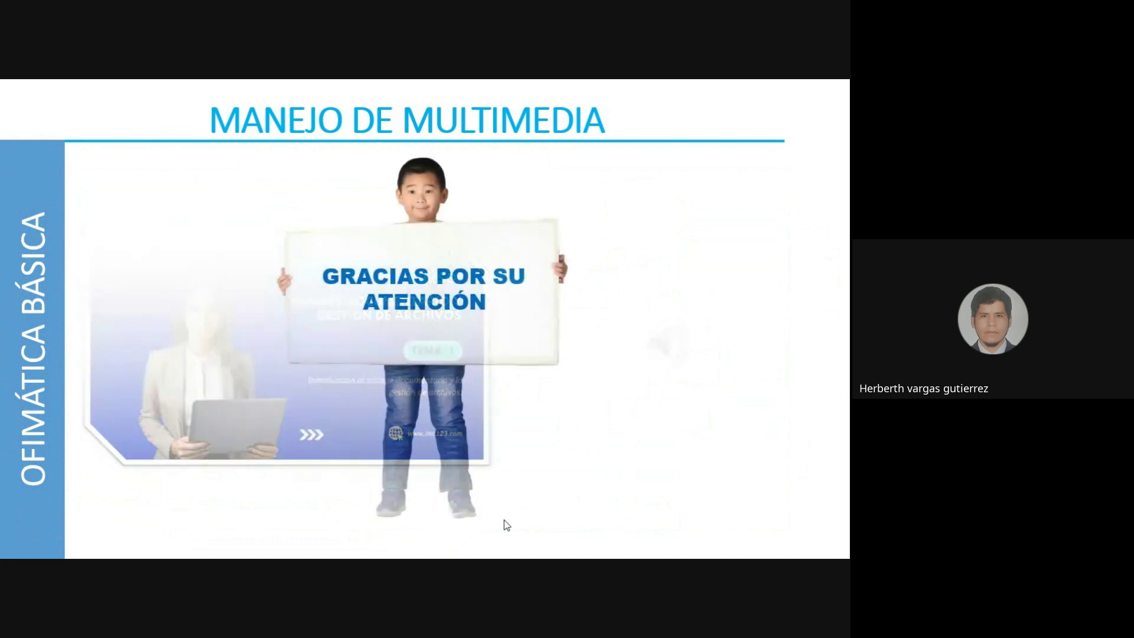
{"action": "left_click", "coordinate": [506, 525]}
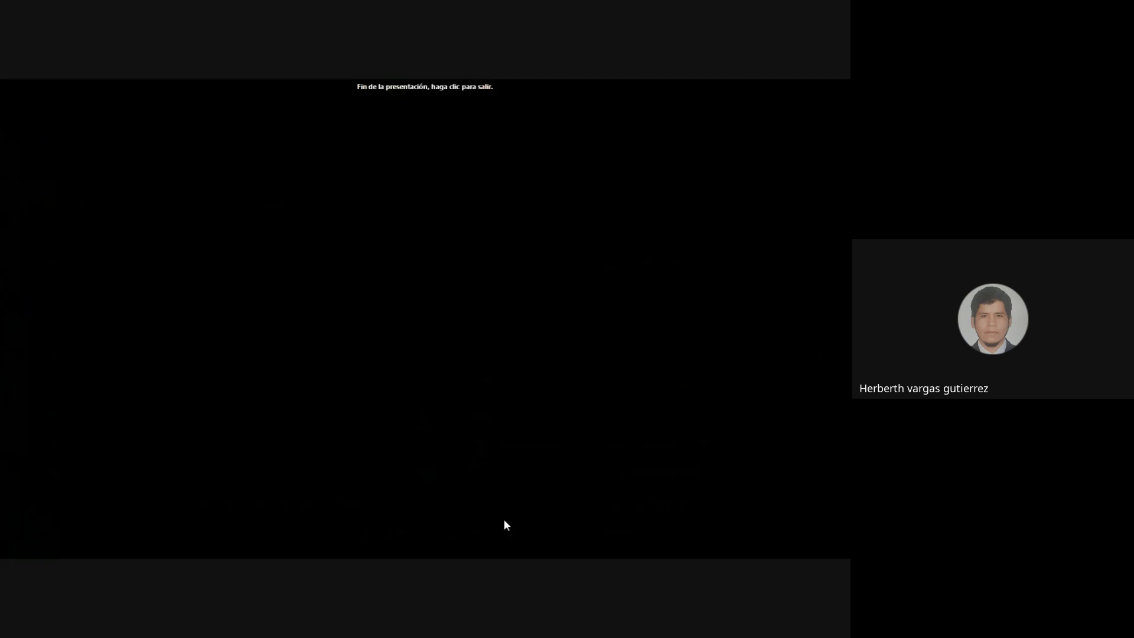
{"action": "left_click", "coordinate": [505, 521]}
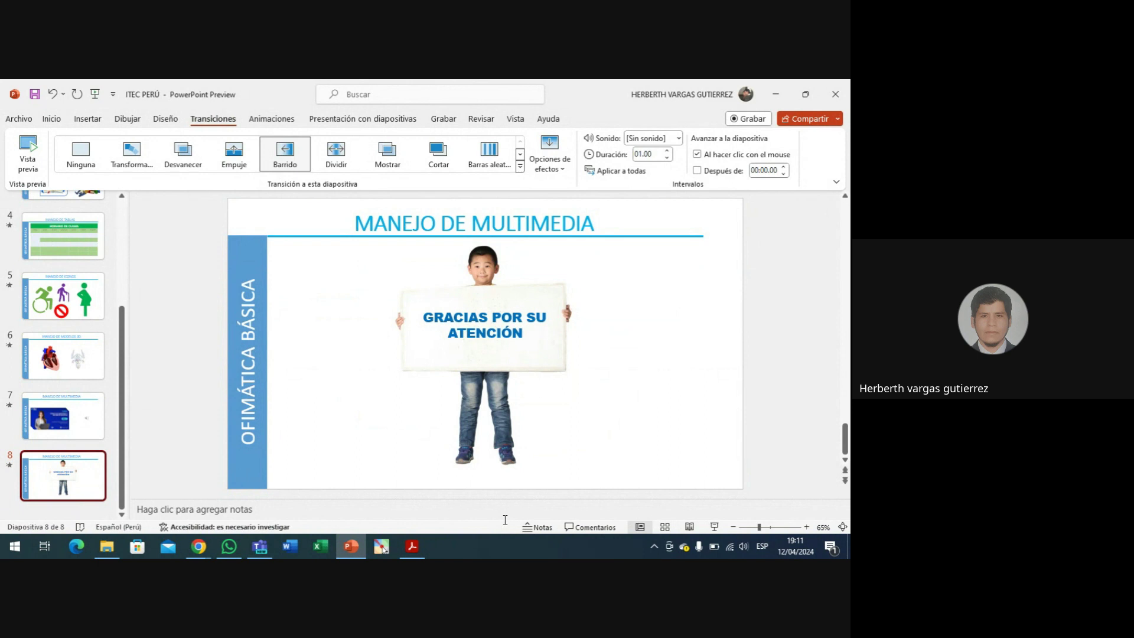
- Switch to the Google Meet call to check the chat messages, and return to the PowerPoint presentation
{"action": "mouse_move", "coordinate": [209, 552]}
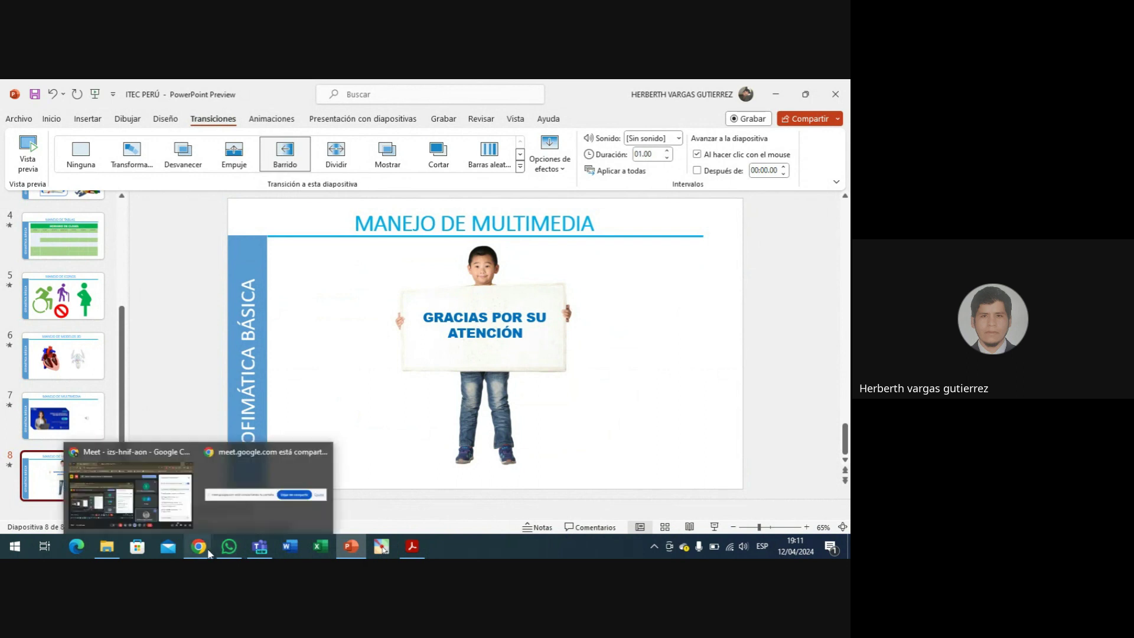
{"action": "left_click", "coordinate": [171, 516]}
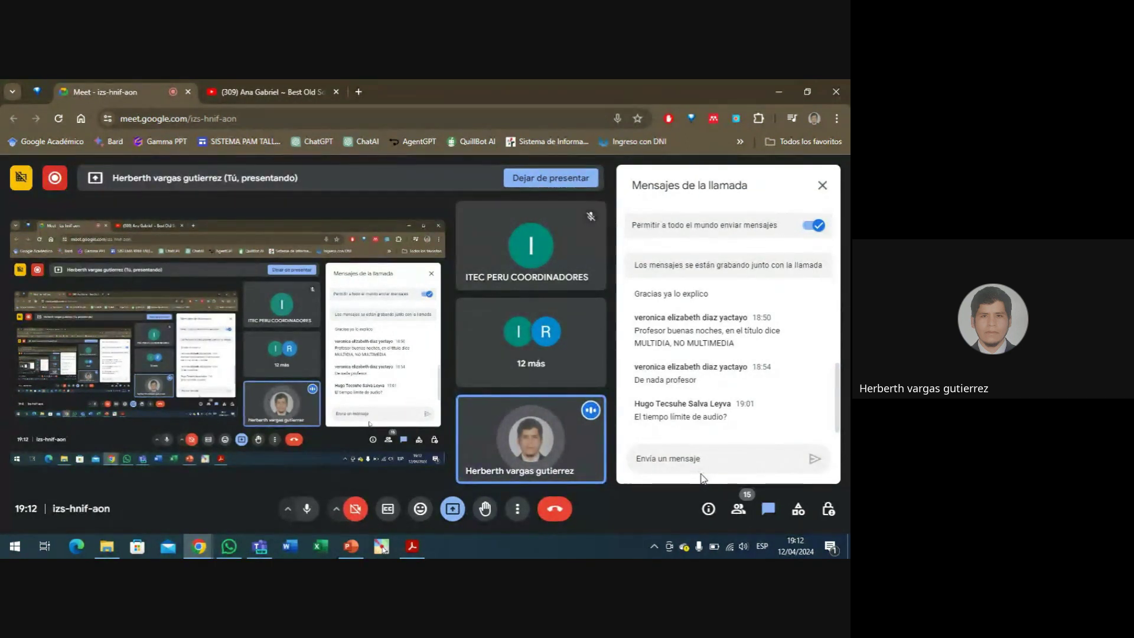
{"action": "left_click", "coordinate": [775, 90]}
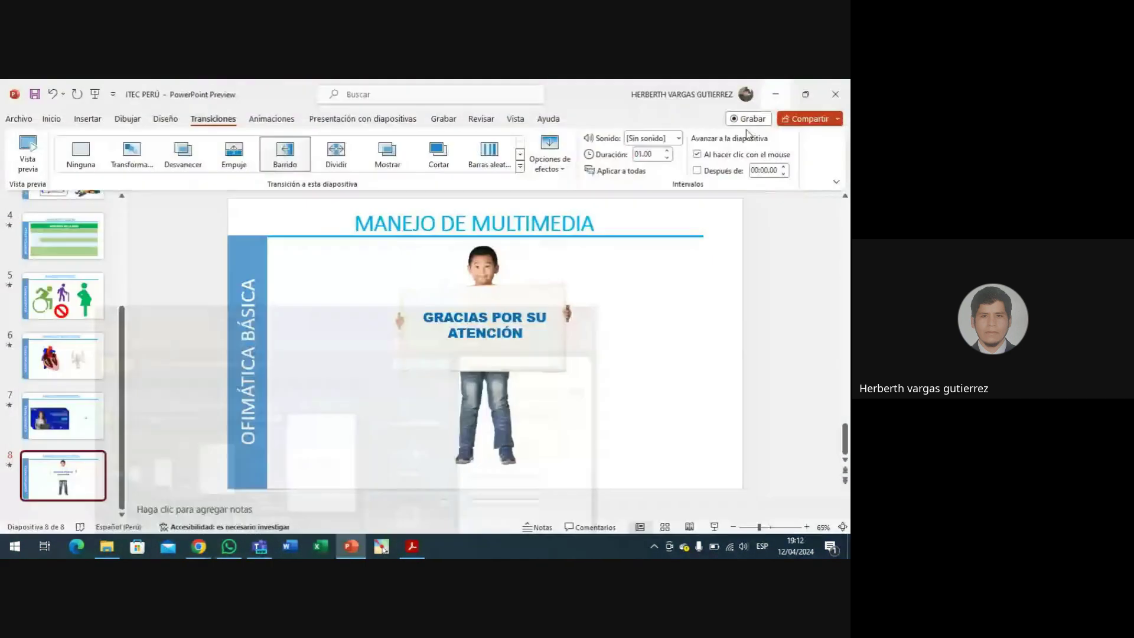
{"action": "scroll", "coordinate": [118, 376], "scroll_direction": "up", "scroll_amount": 5}
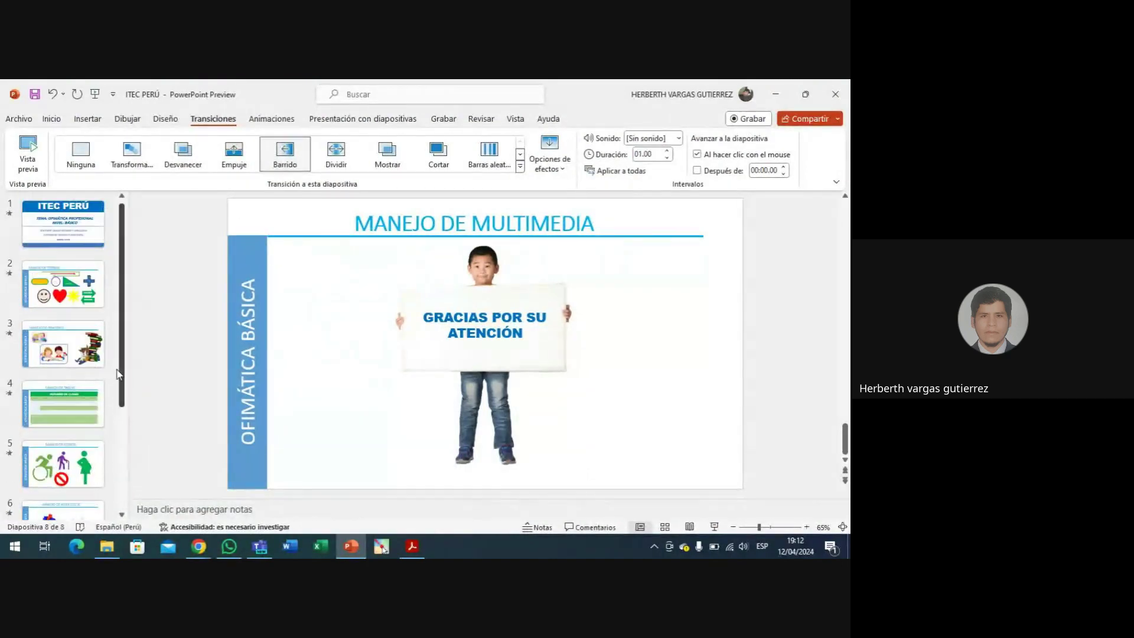
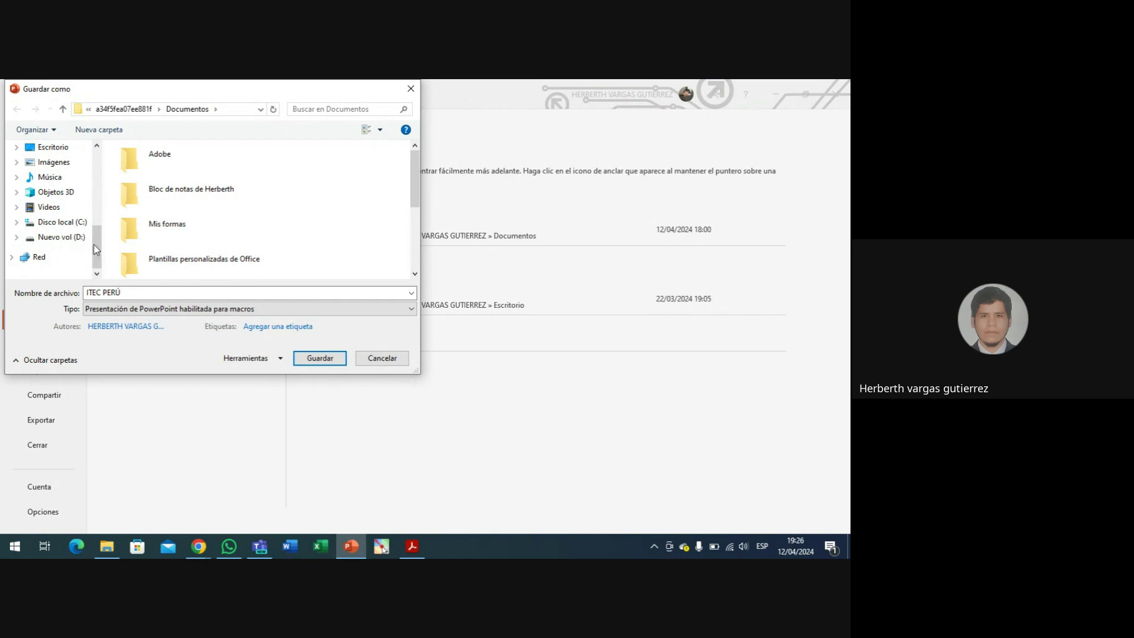
- Save the presentation as ITEC PERÚ in Documentos as a macro-enabled PowerPoint presentation, replacing the existing file
{"action": "left_click_drag", "start_coordinate": [94, 244], "coordinate": [108, 205]}
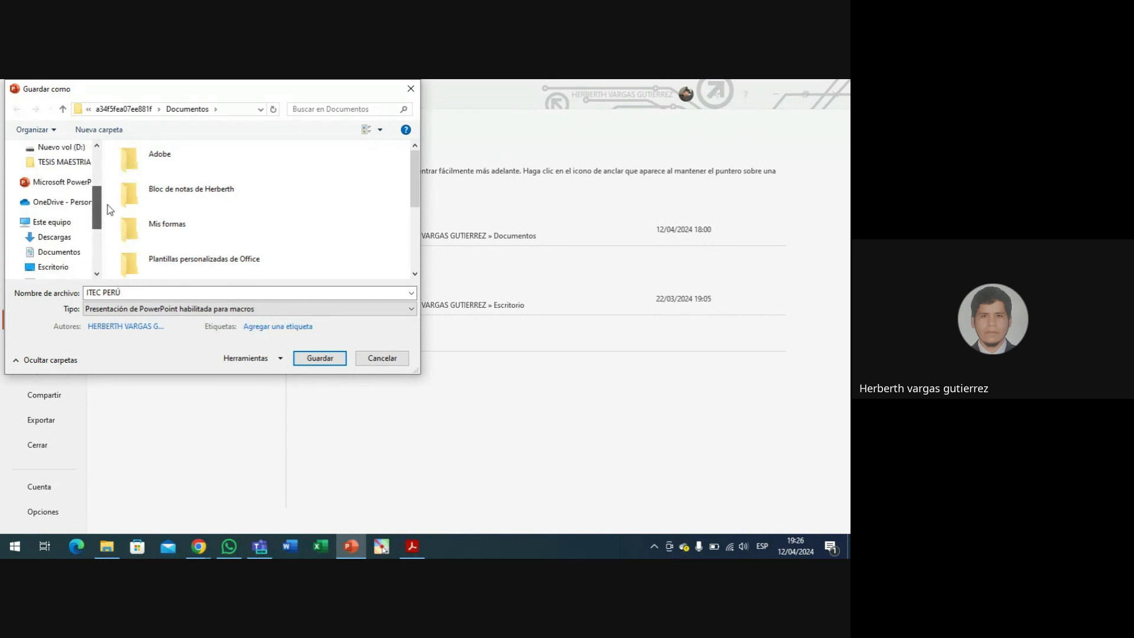
{"action": "left_click", "coordinate": [65, 255]}
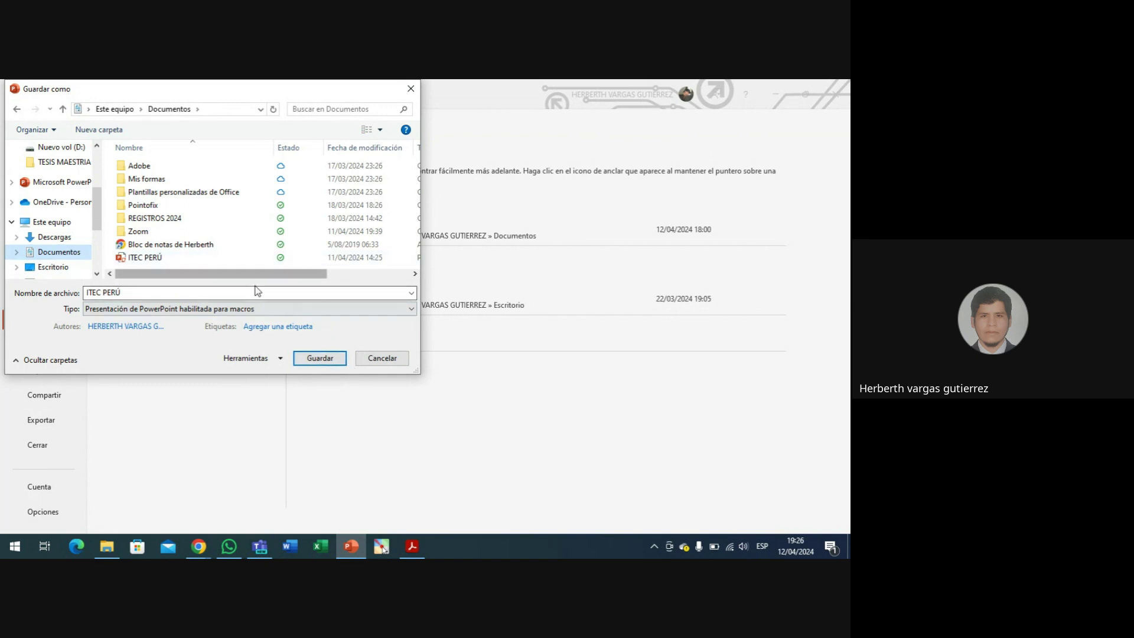
{"action": "left_click", "coordinate": [325, 360]}
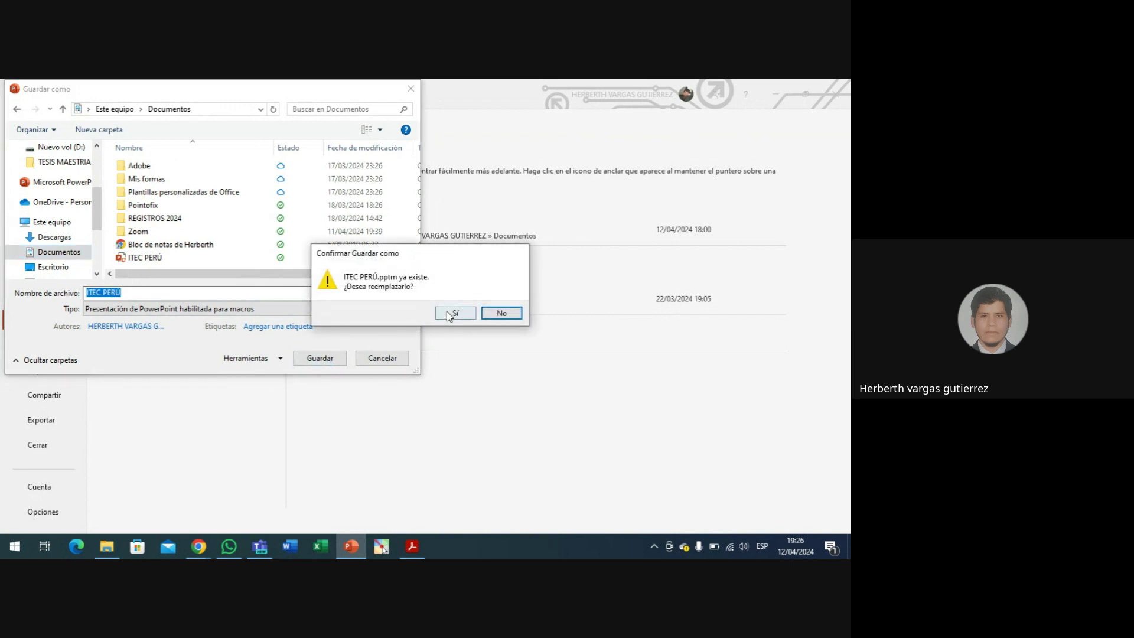
{"action": "left_click", "coordinate": [449, 314]}
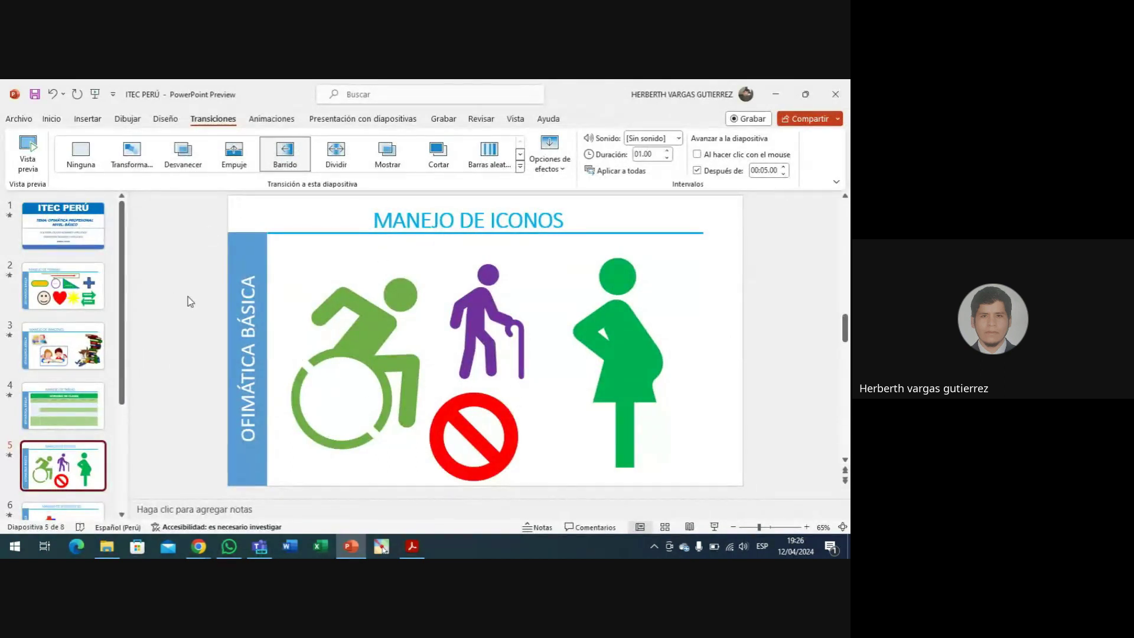
- Save a copy of the presentation in Documentos in PDF format under the name ITEC PERÚ
{"action": "left_click_drag", "start_coordinate": [124, 254], "coordinate": [111, 378]}
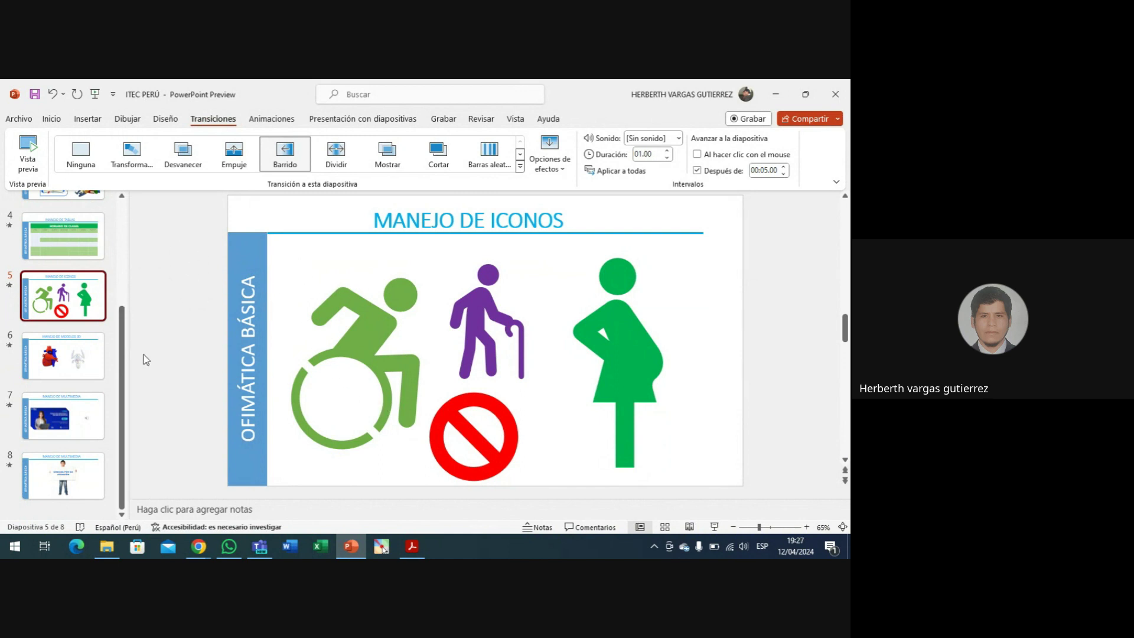
{"action": "left_click_drag", "start_coordinate": [121, 359], "coordinate": [164, 236]}
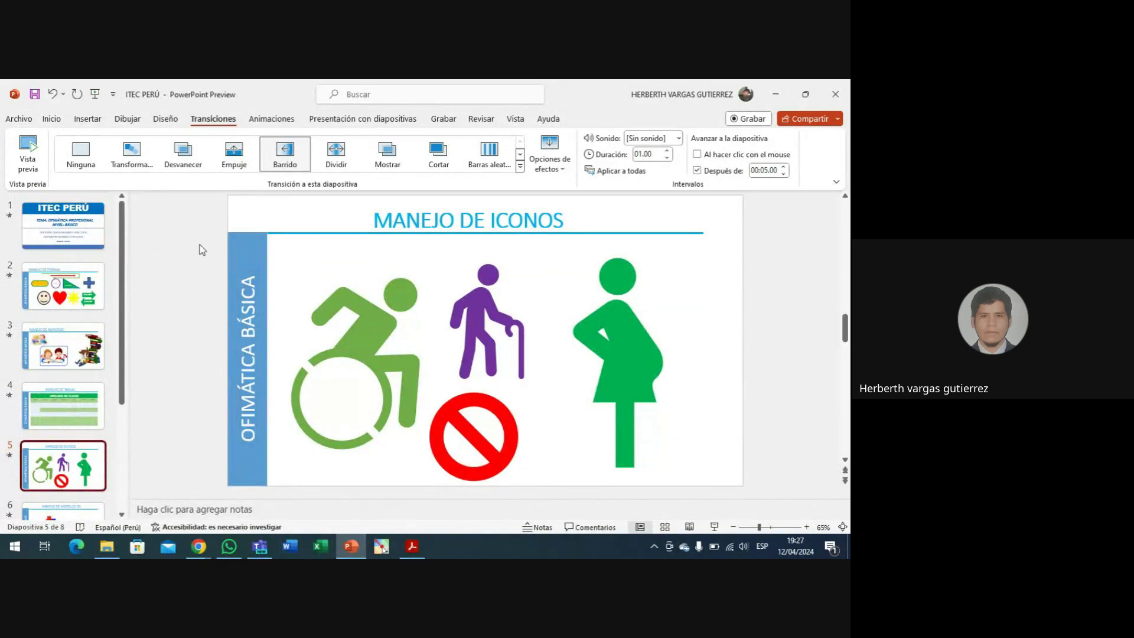
{"action": "left_click", "coordinate": [26, 123]}
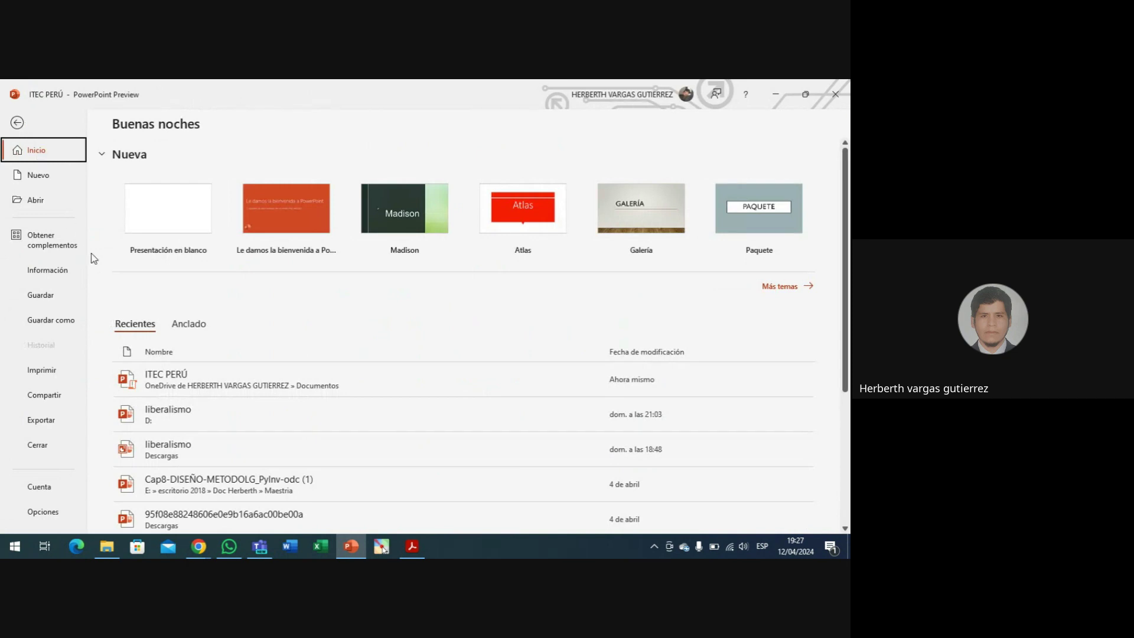
{"action": "left_click", "coordinate": [51, 323]}
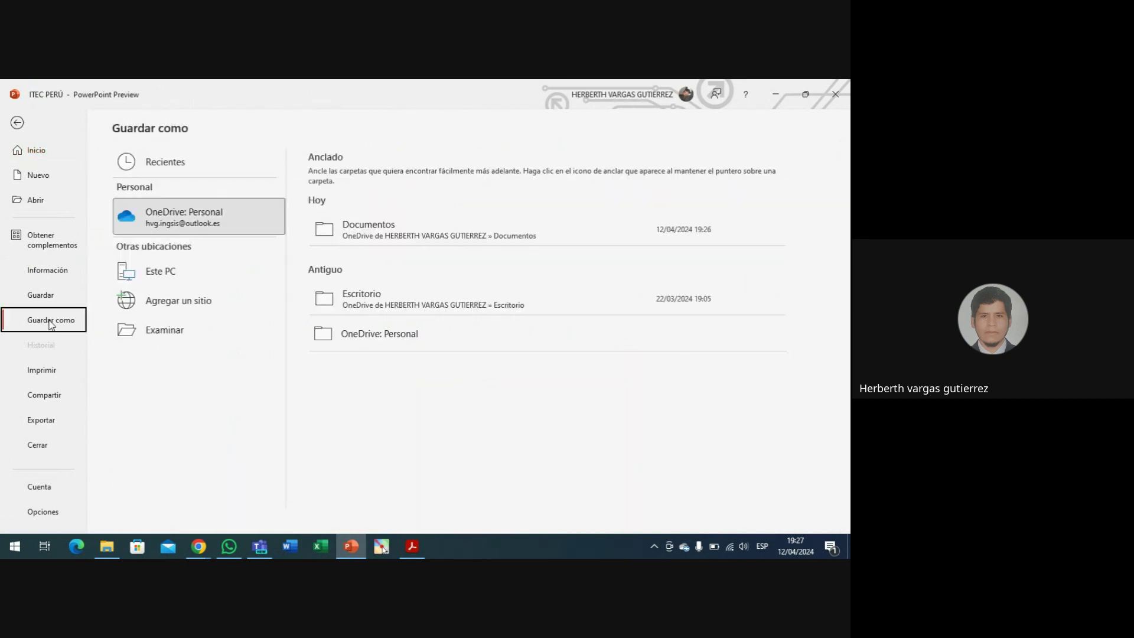
{"action": "left_click", "coordinate": [149, 331]}
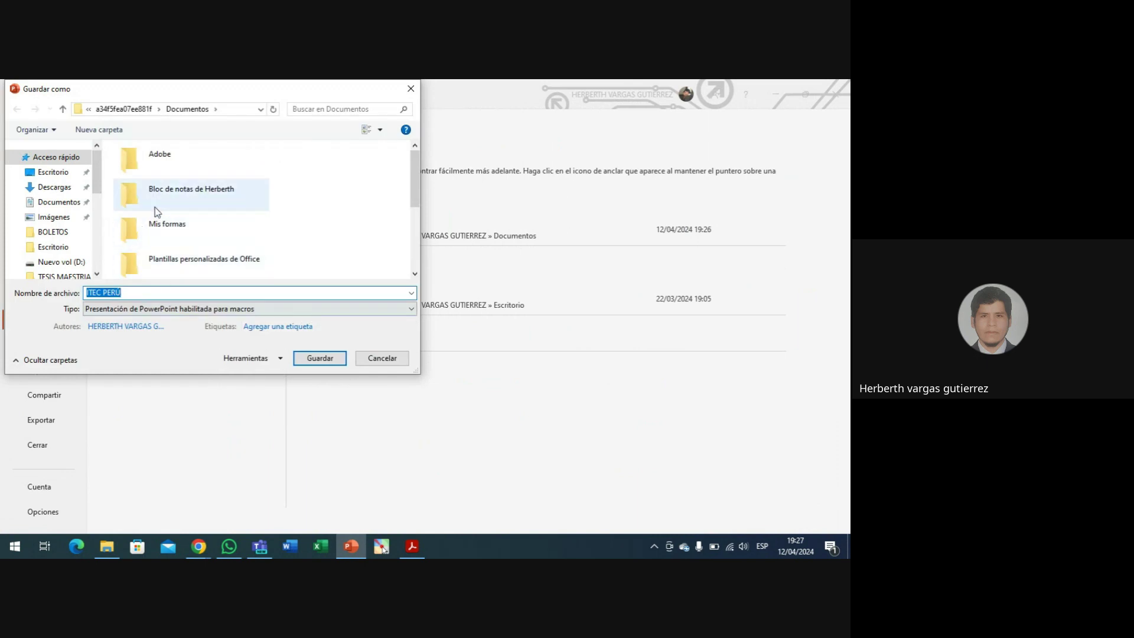
{"action": "left_click", "coordinate": [58, 204]}
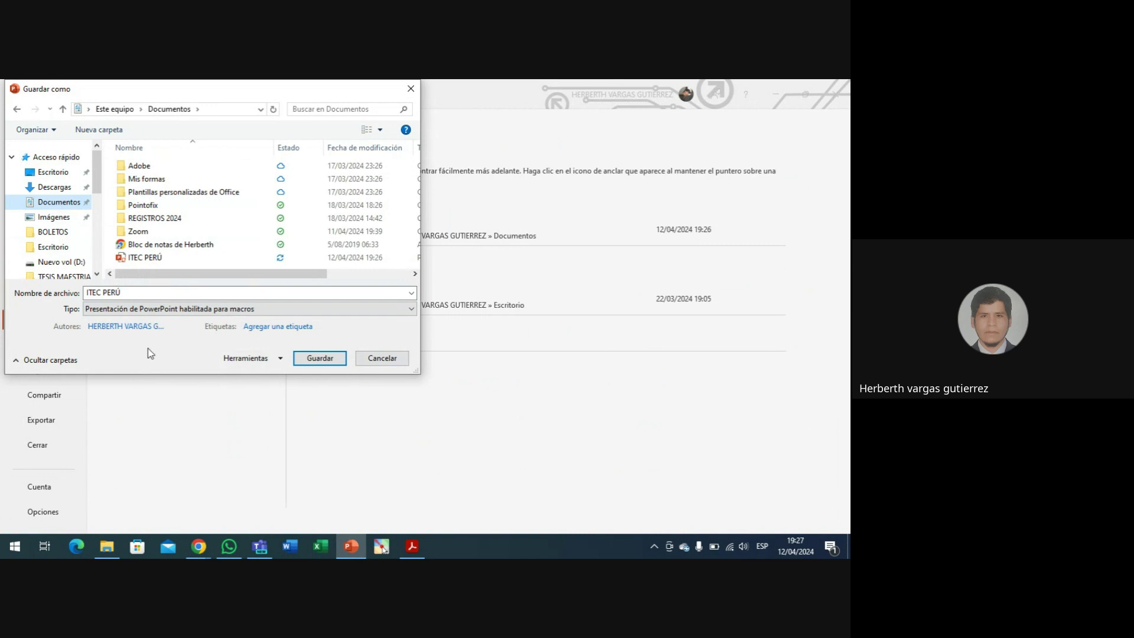
{"action": "left_click", "coordinate": [106, 315]}
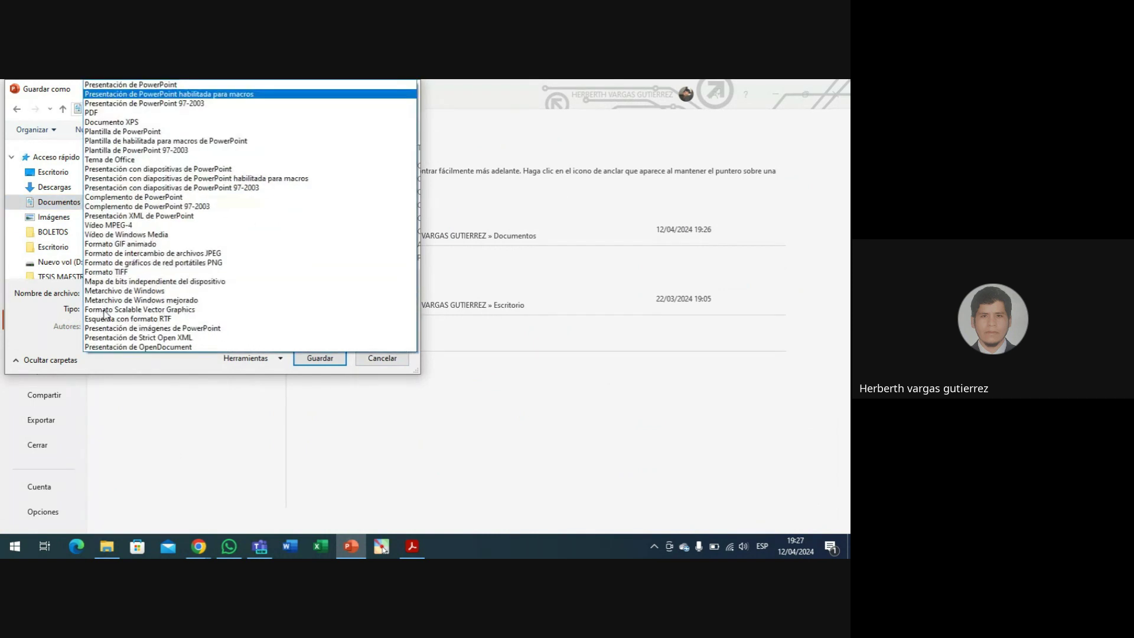
{"action": "left_click", "coordinate": [90, 114]}
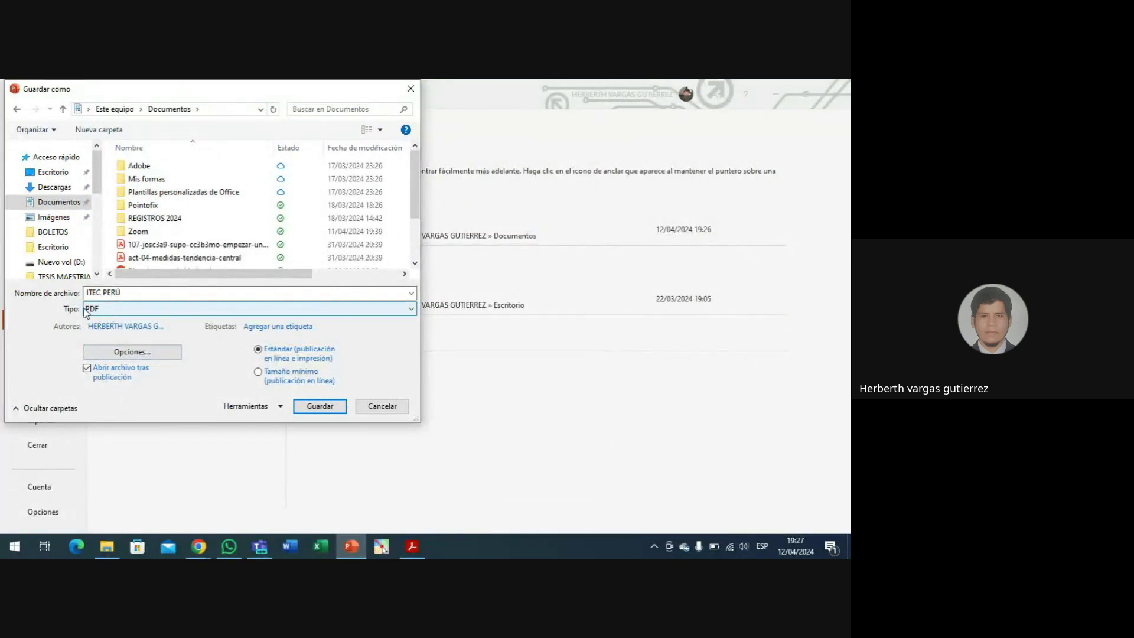
{"action": "left_click", "coordinate": [321, 408]}
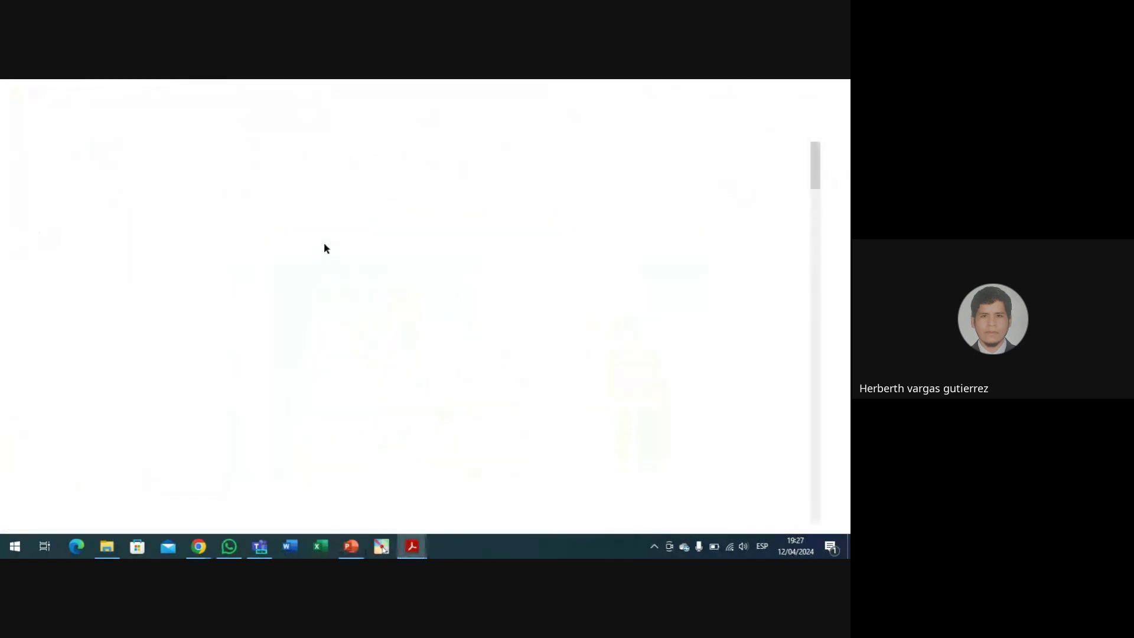
- Look through the exported ITEC PERÚ PDF from first to last page, close it and return to the presentation
{"action": "left_click", "coordinate": [162, 147]}
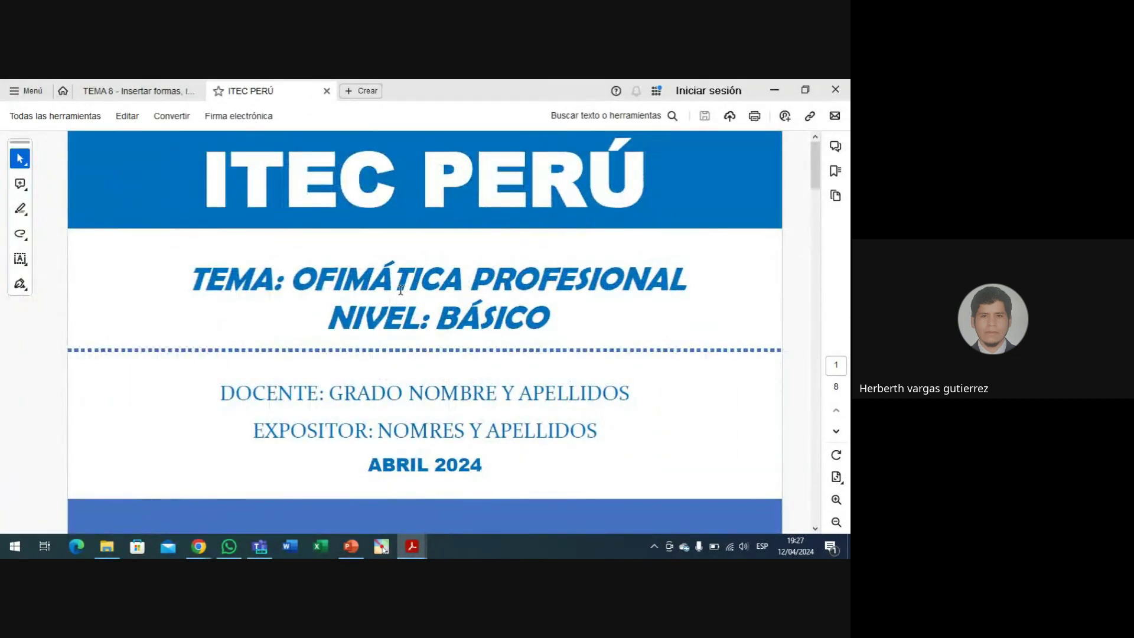
{"action": "scroll", "coordinate": [401, 290], "scroll_direction": "down", "scroll_amount": 10}
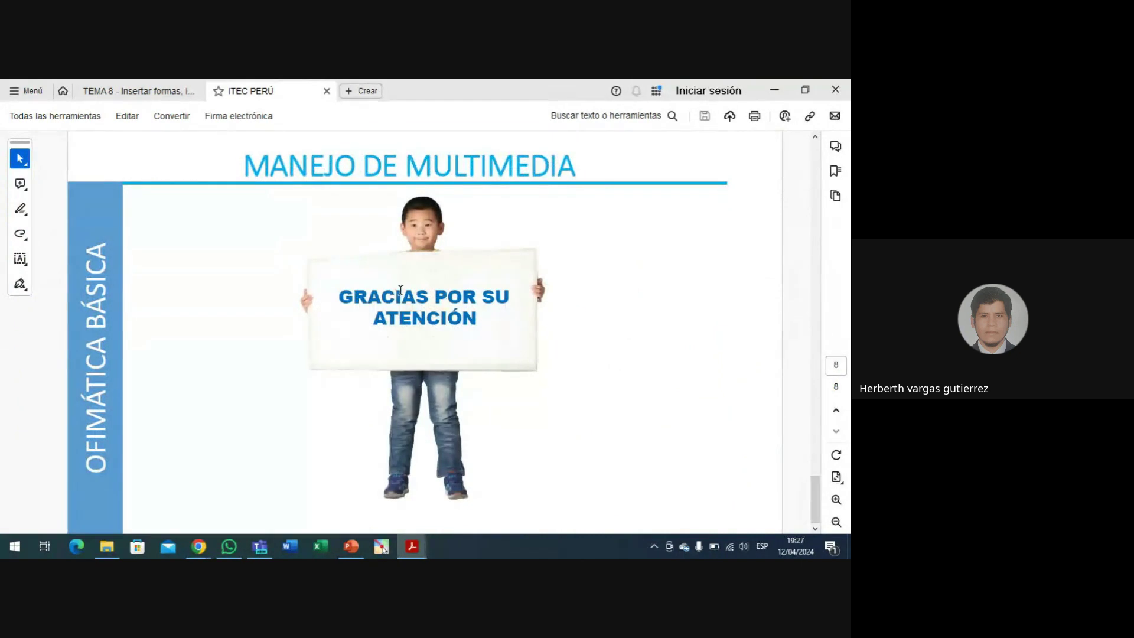
{"action": "scroll", "coordinate": [400, 295], "scroll_direction": "up", "scroll_amount": 10}
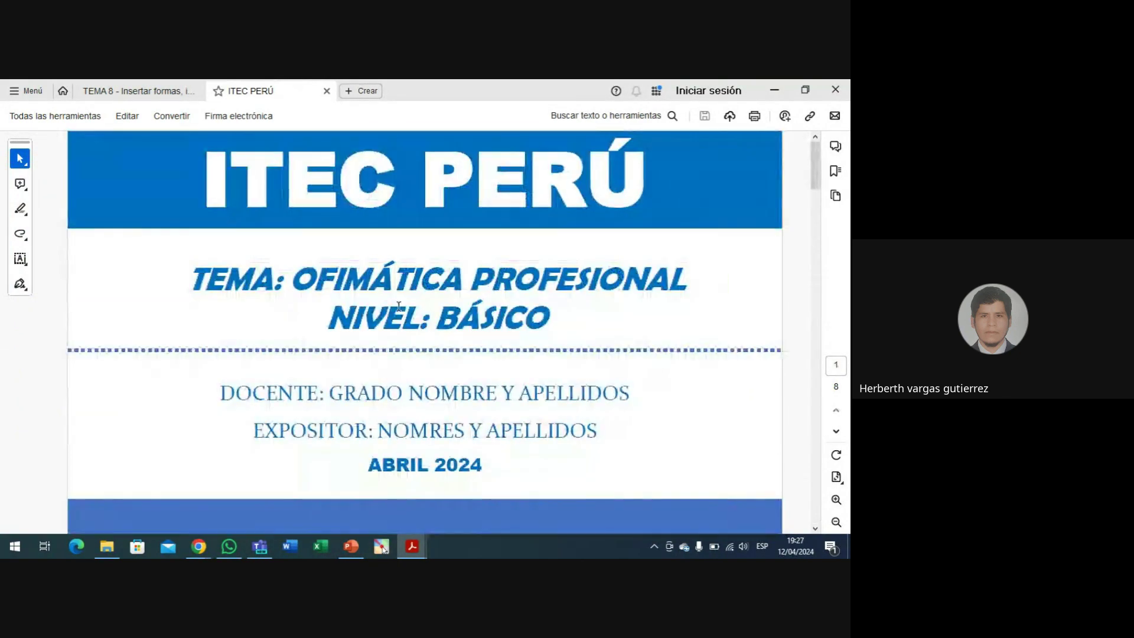
{"action": "left_click", "coordinate": [327, 91]}
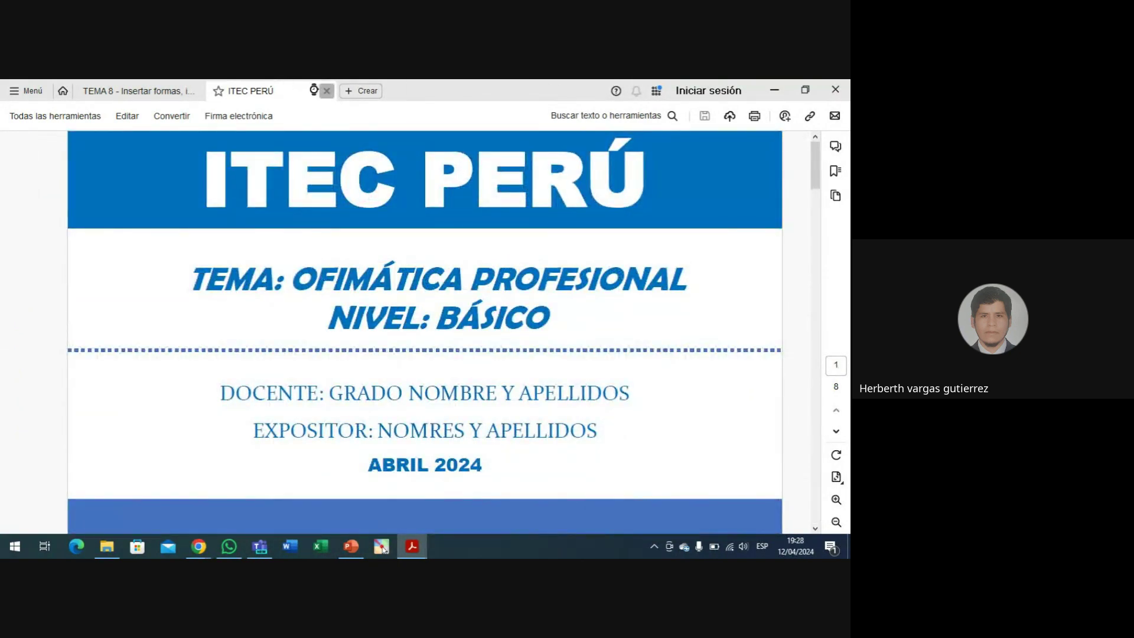
{"action": "left_click", "coordinate": [773, 94]}
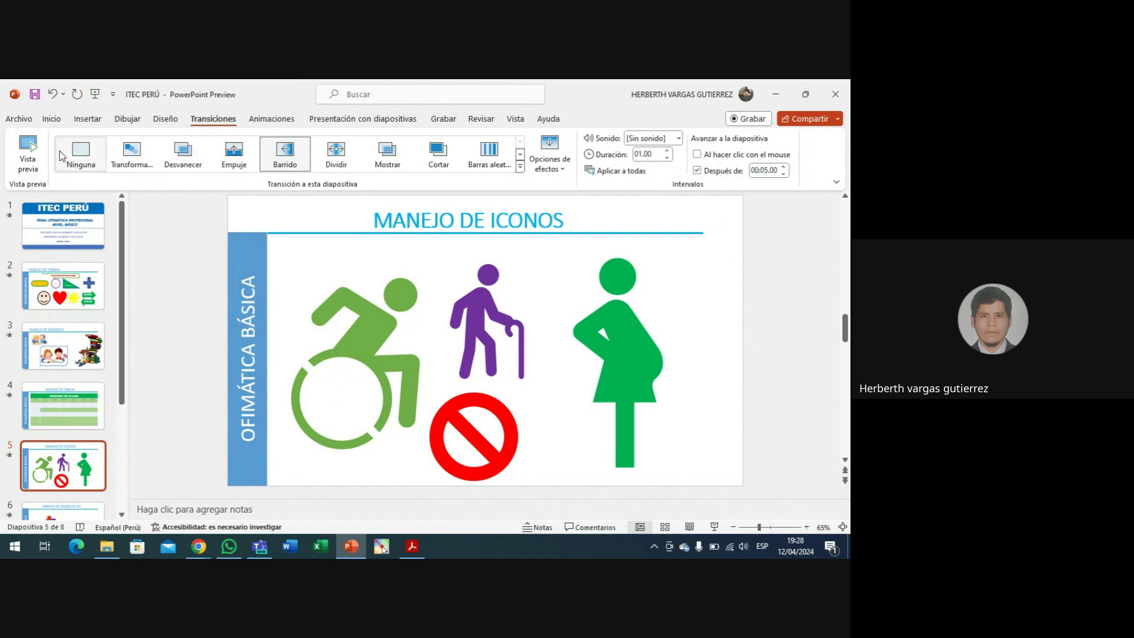
- Open the print settings of the presentation and choose Microsoft Print to PDF as the printer
{"action": "left_click", "coordinate": [20, 119]}
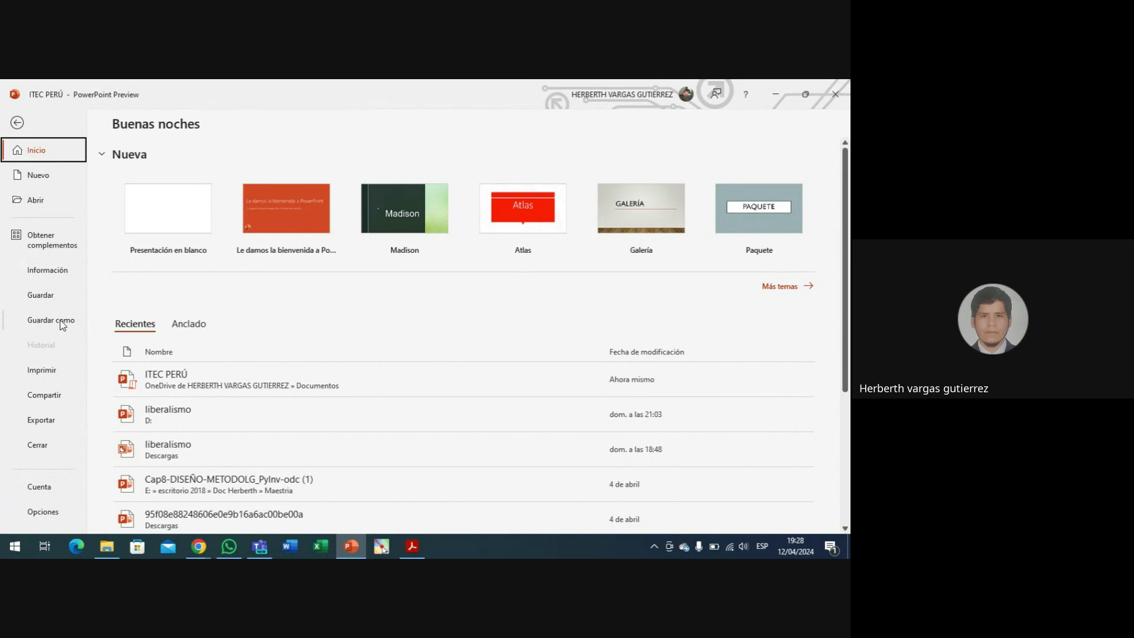
{"action": "left_click", "coordinate": [49, 373]}
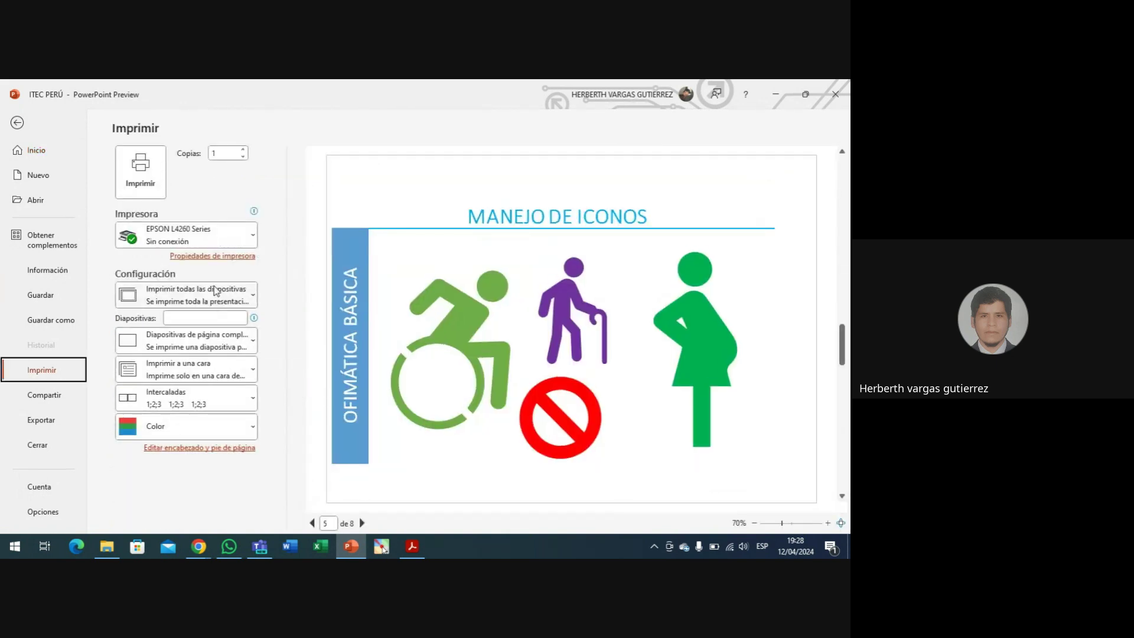
{"action": "mouse_move", "coordinate": [171, 240]}
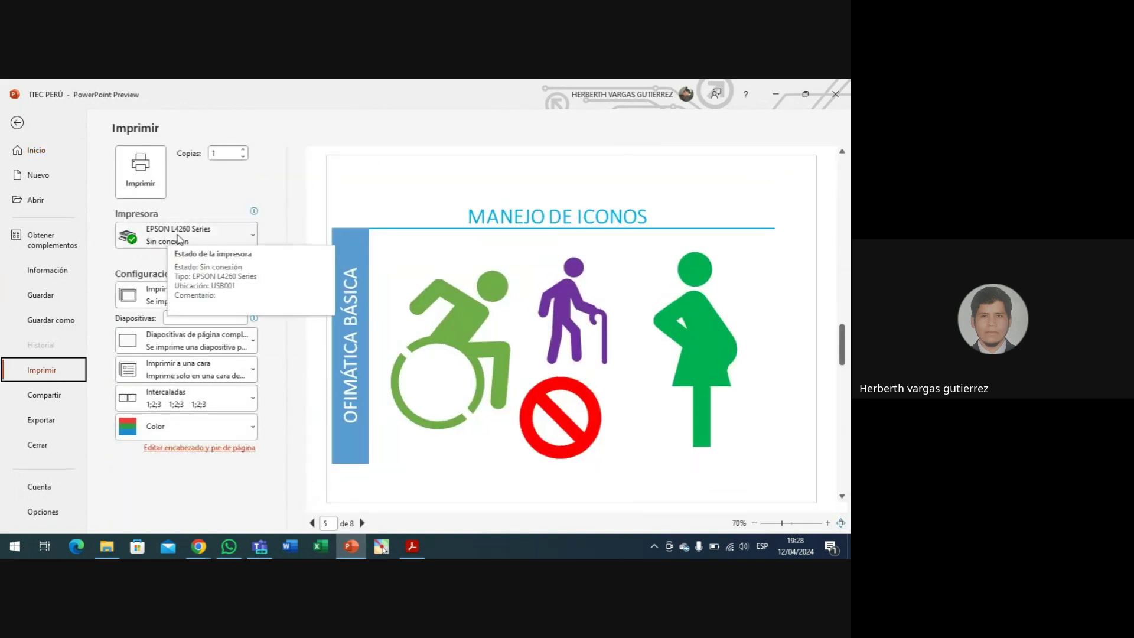
{"action": "left_click", "coordinate": [212, 236]}
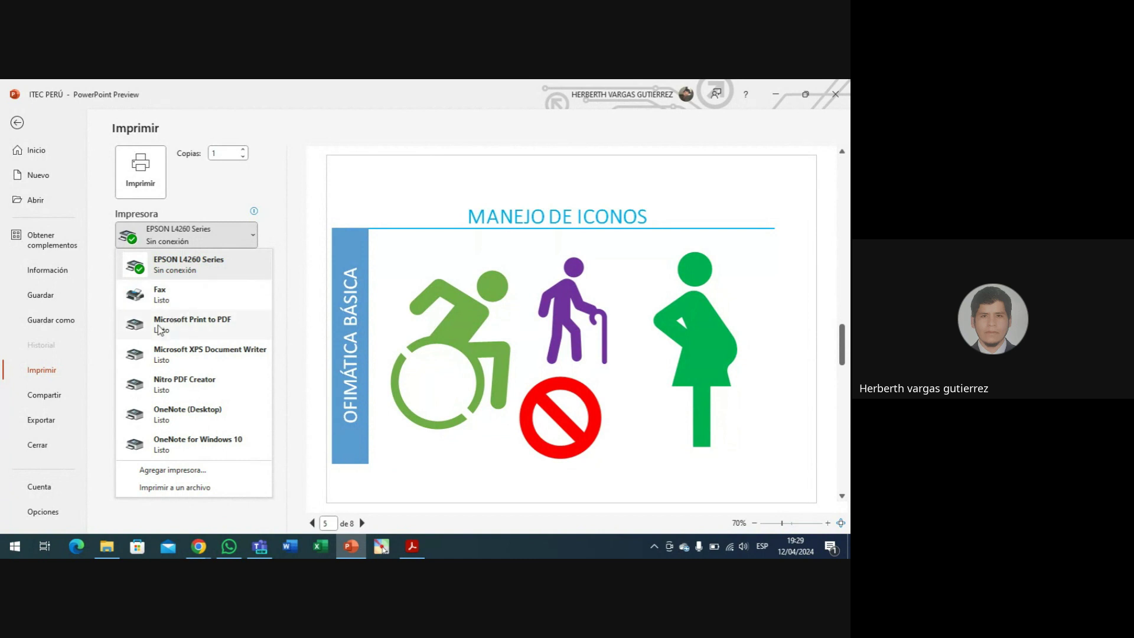
{"action": "mouse_move", "coordinate": [176, 329]}
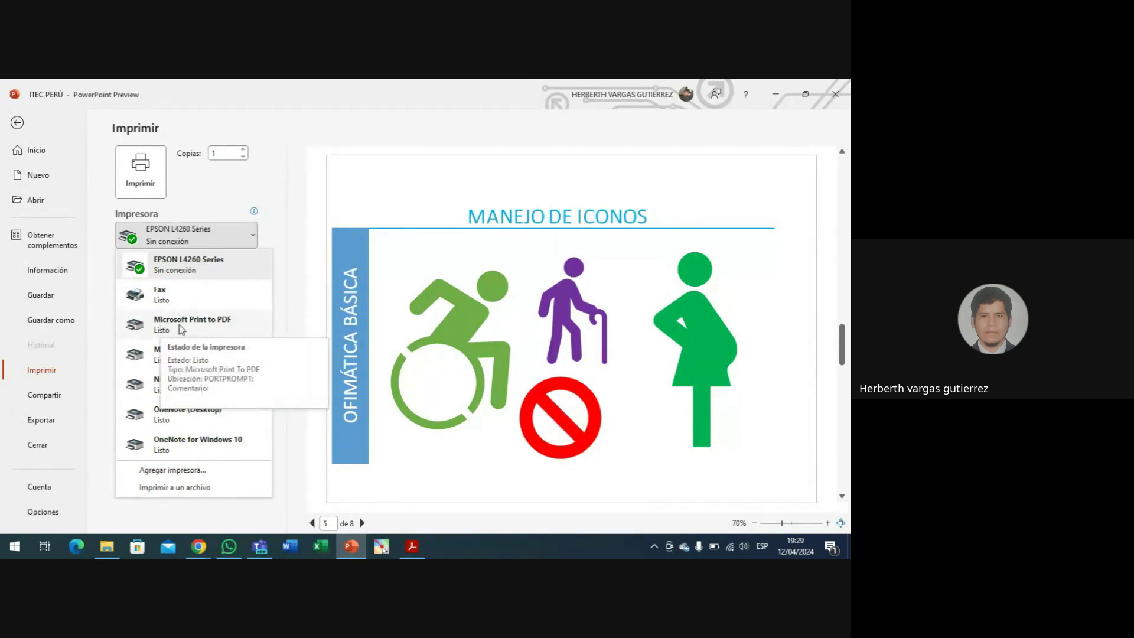
{"action": "left_click", "coordinate": [230, 327]}
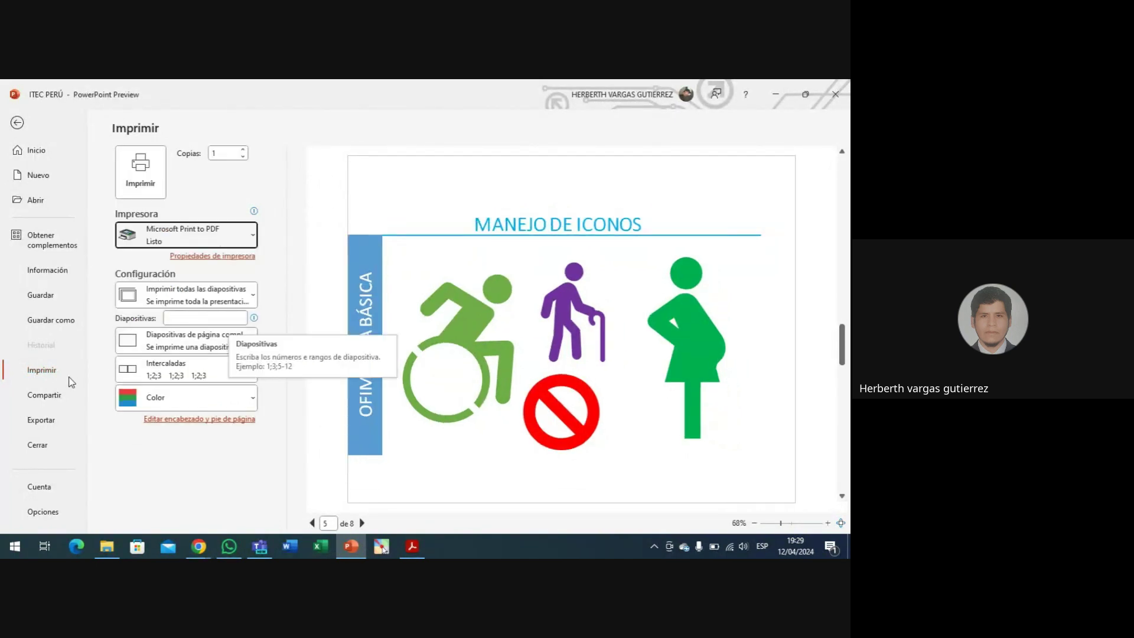
- Set the print layout to Páginas de notas and look through the preview pages
{"action": "left_click", "coordinate": [239, 344]}
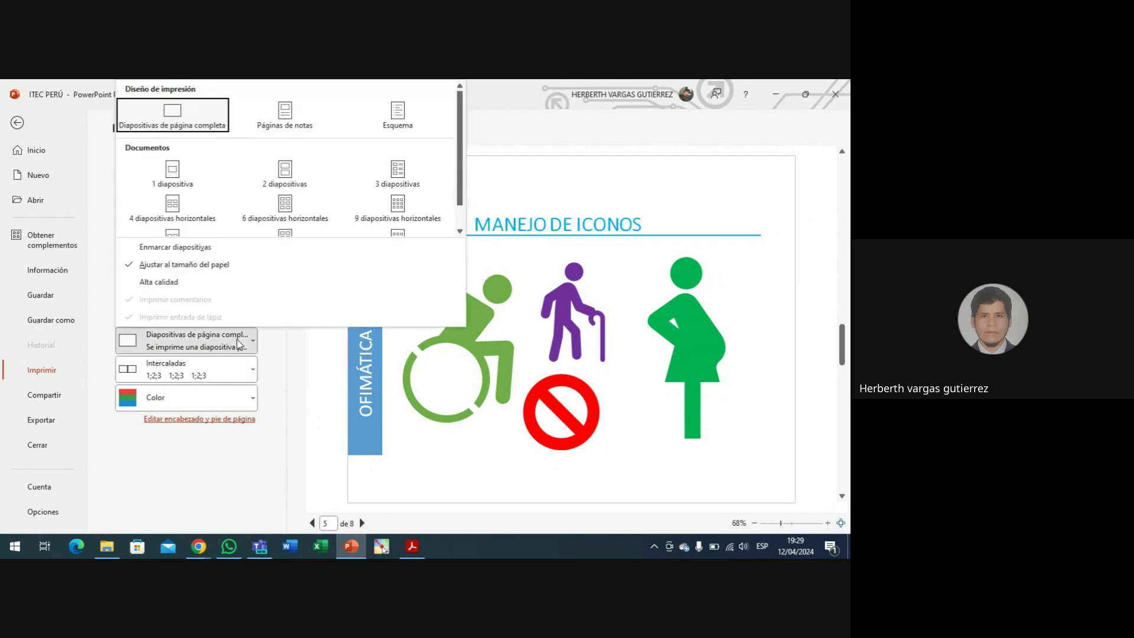
{"action": "left_click", "coordinate": [239, 344]}
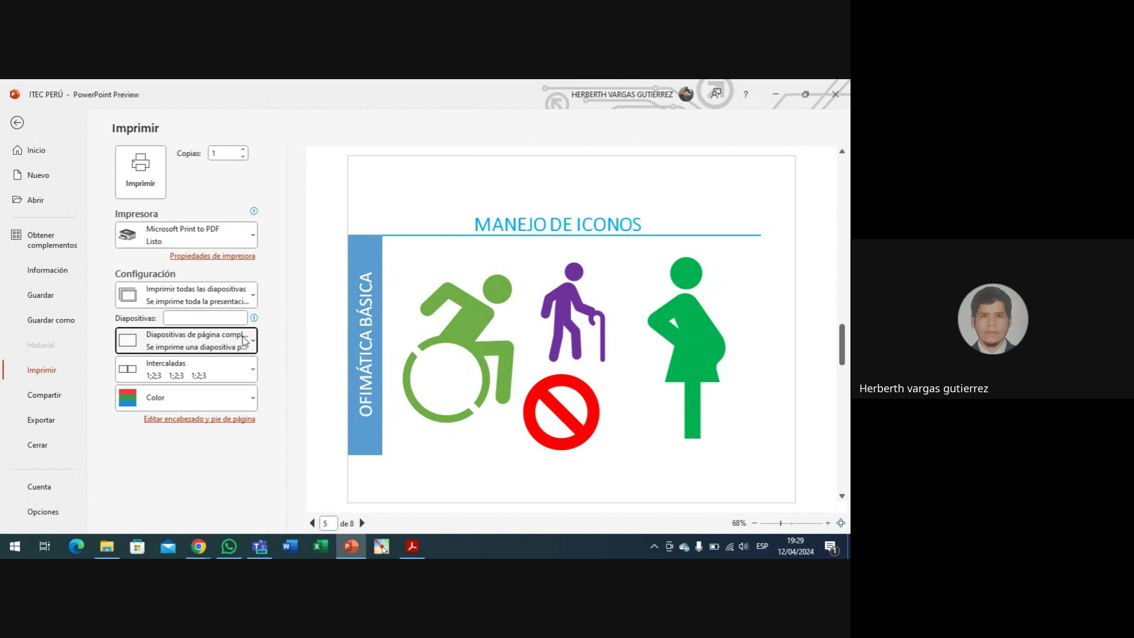
{"action": "left_click", "coordinate": [248, 342]}
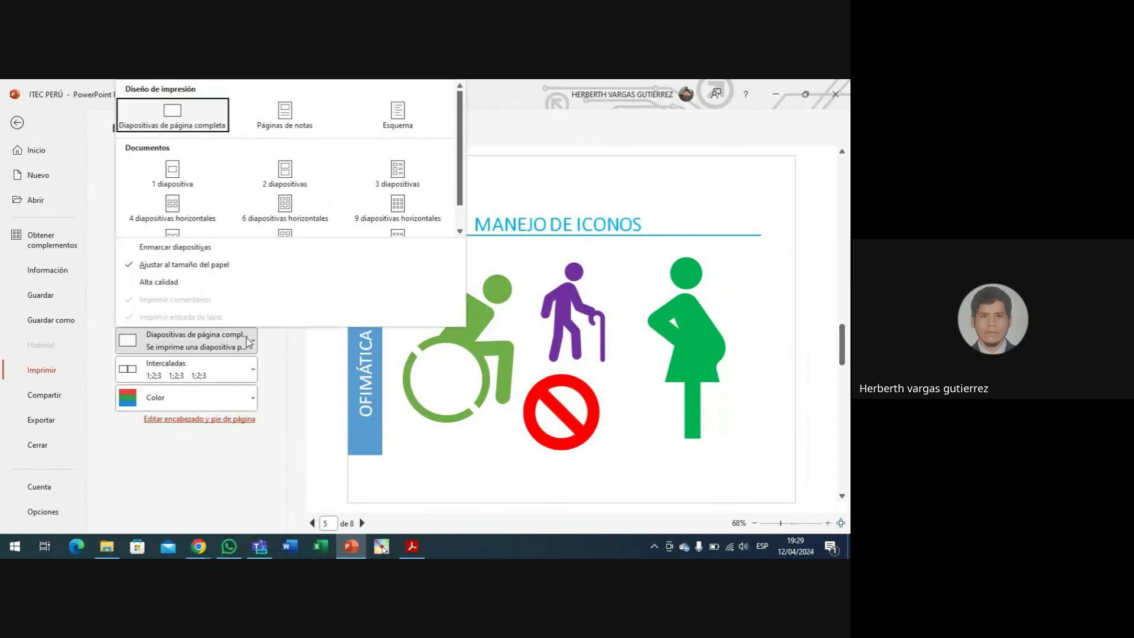
{"action": "left_click", "coordinate": [286, 121]}
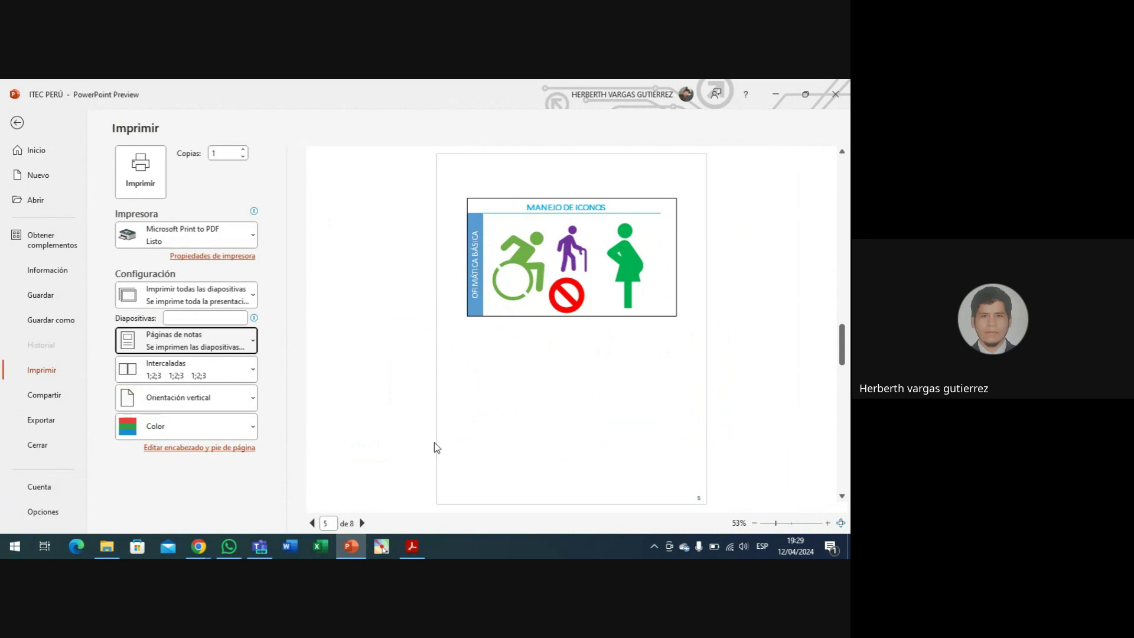
{"action": "scroll", "coordinate": [437, 449], "scroll_direction": "up", "scroll_amount": 4}
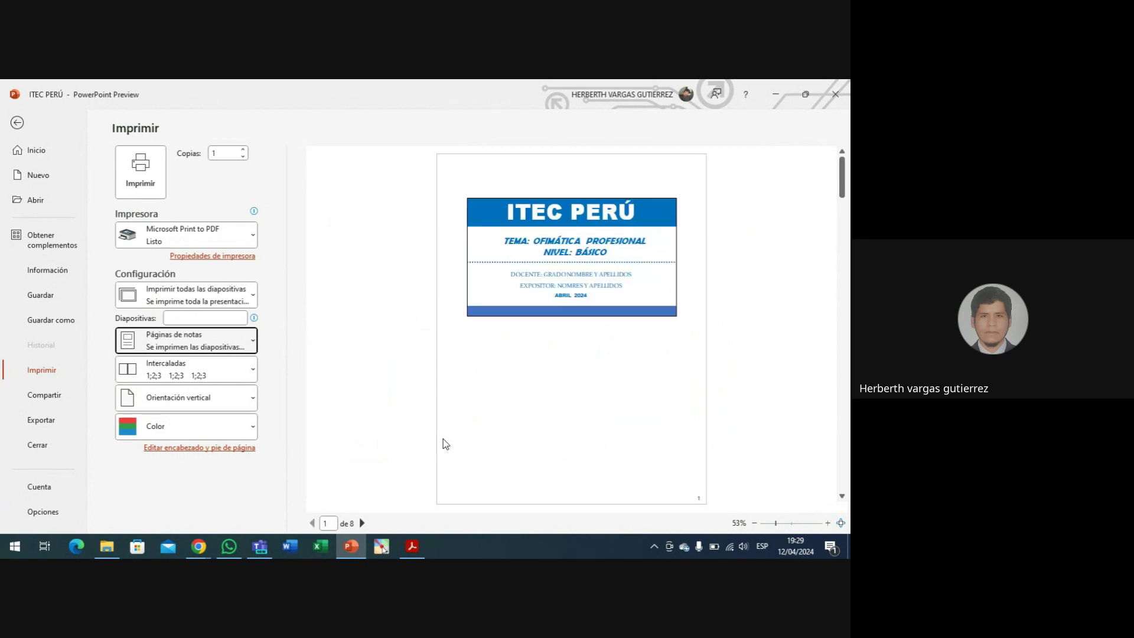
{"action": "scroll", "coordinate": [436, 370], "scroll_direction": "down", "scroll_amount": 2}
{"action": "scroll", "coordinate": [435, 370], "scroll_direction": "up", "scroll_amount": 2}
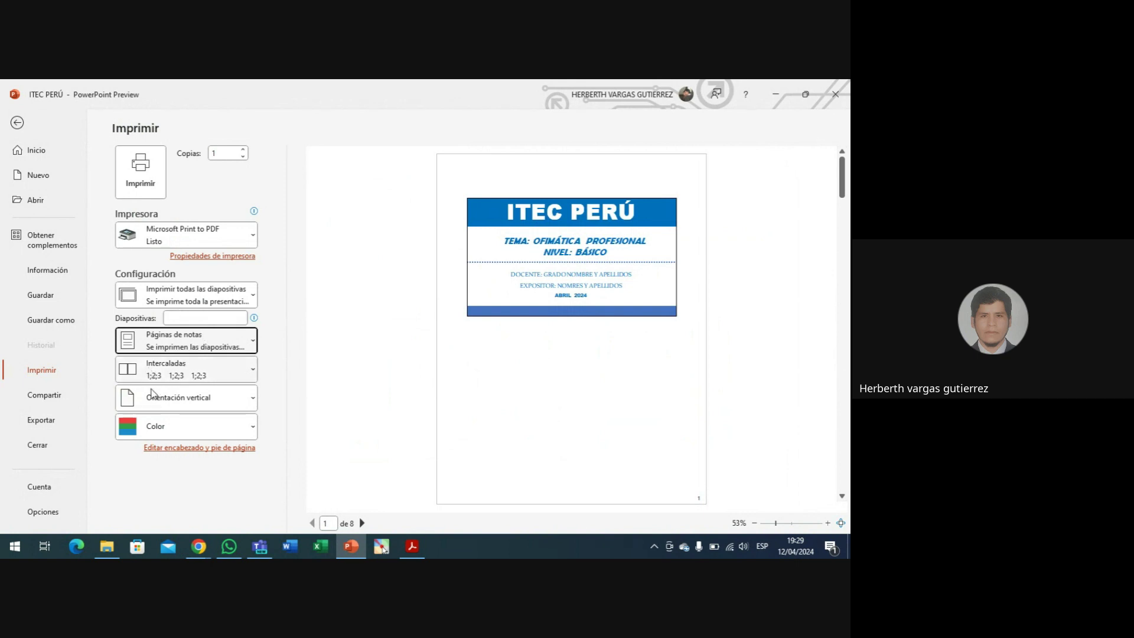
- Set the notes pages to Orientación horizontal and keep the print range on Imprimir todas las diapositivas
{"action": "left_click", "coordinate": [174, 401]}
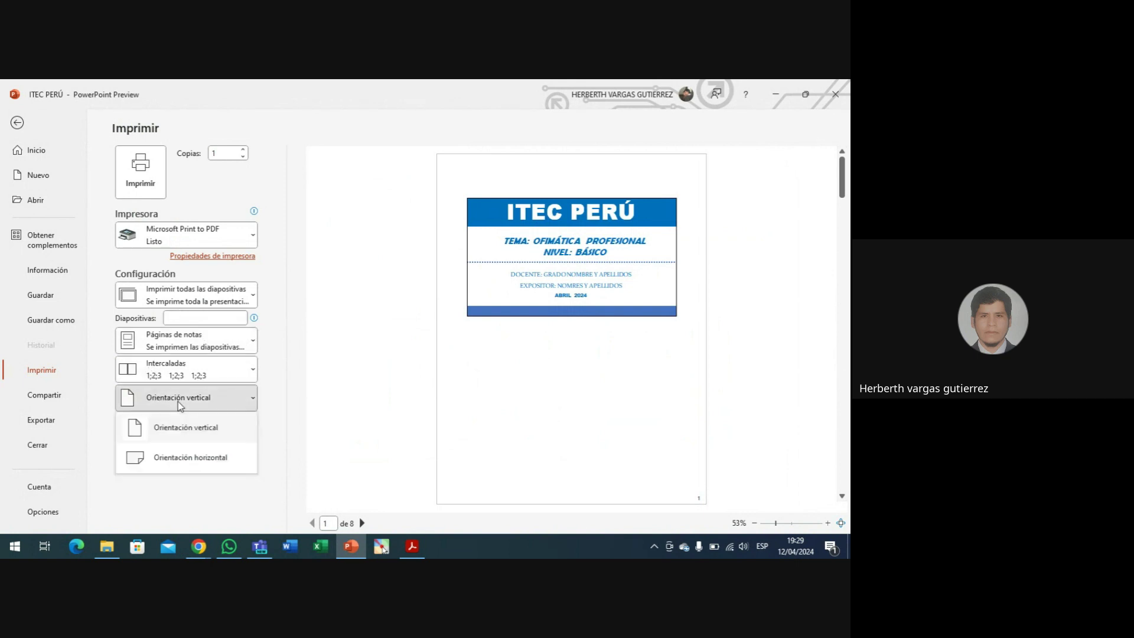
{"action": "left_click", "coordinate": [188, 459]}
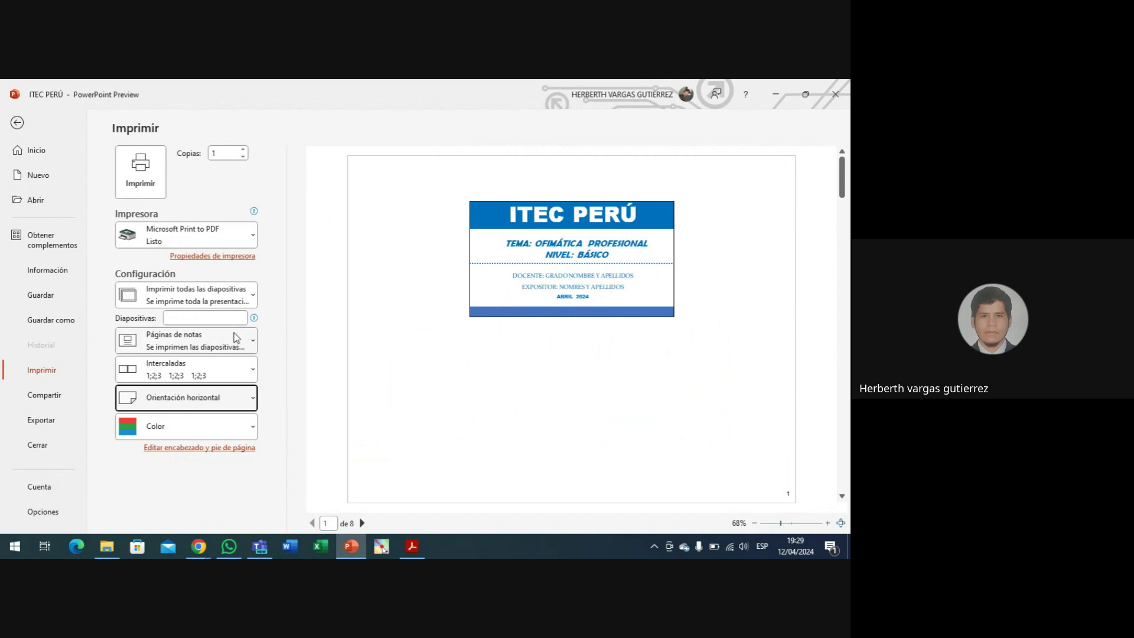
{"action": "left_click", "coordinate": [239, 290]}
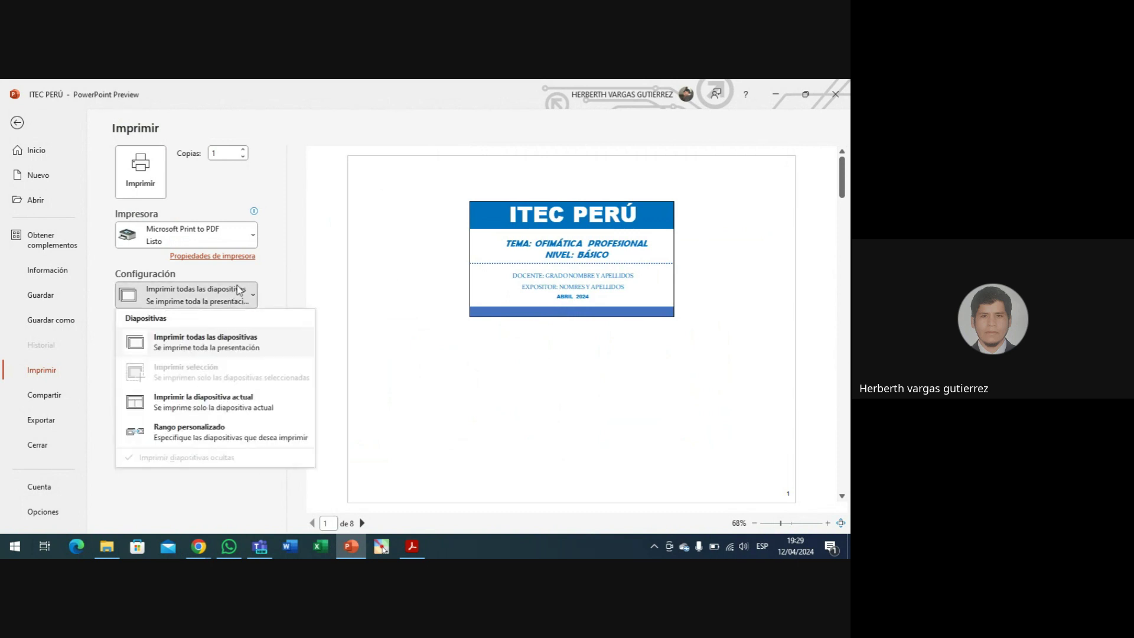
{"action": "left_click", "coordinate": [240, 344]}
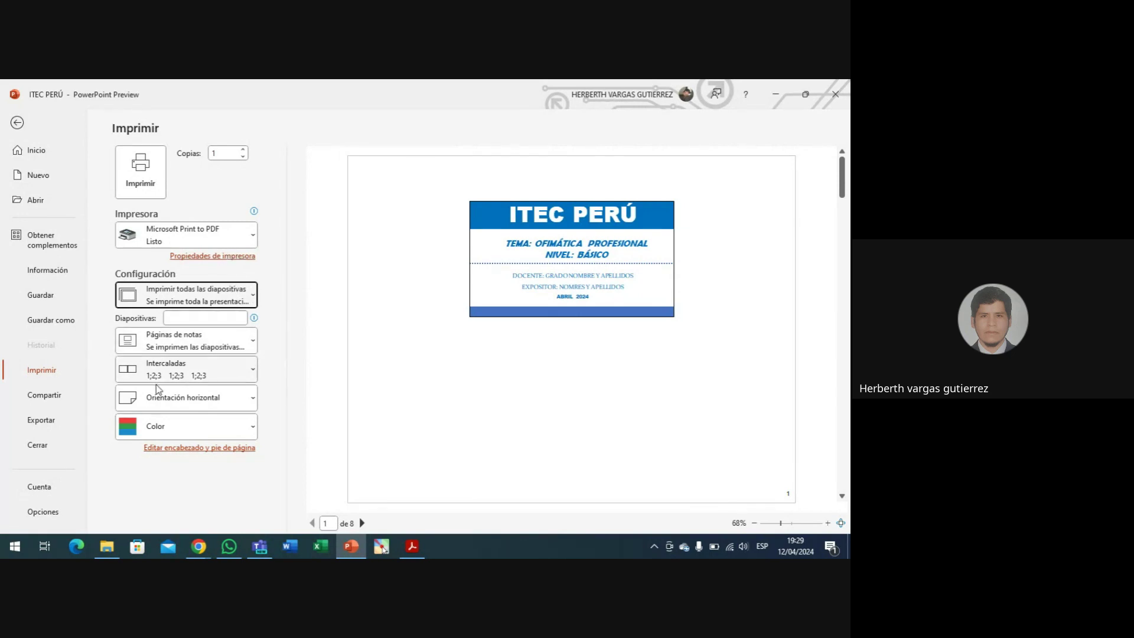
- Set the notes pages back to Orientación vertical and check the print preview
{"action": "left_click", "coordinate": [192, 397]}
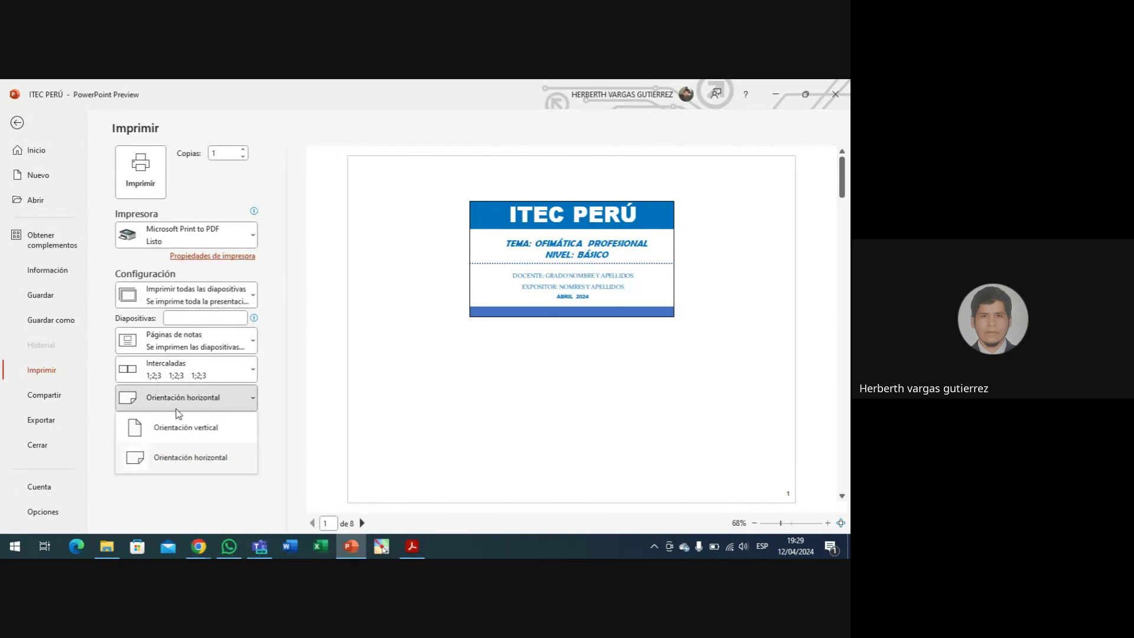
{"action": "left_click", "coordinate": [183, 431]}
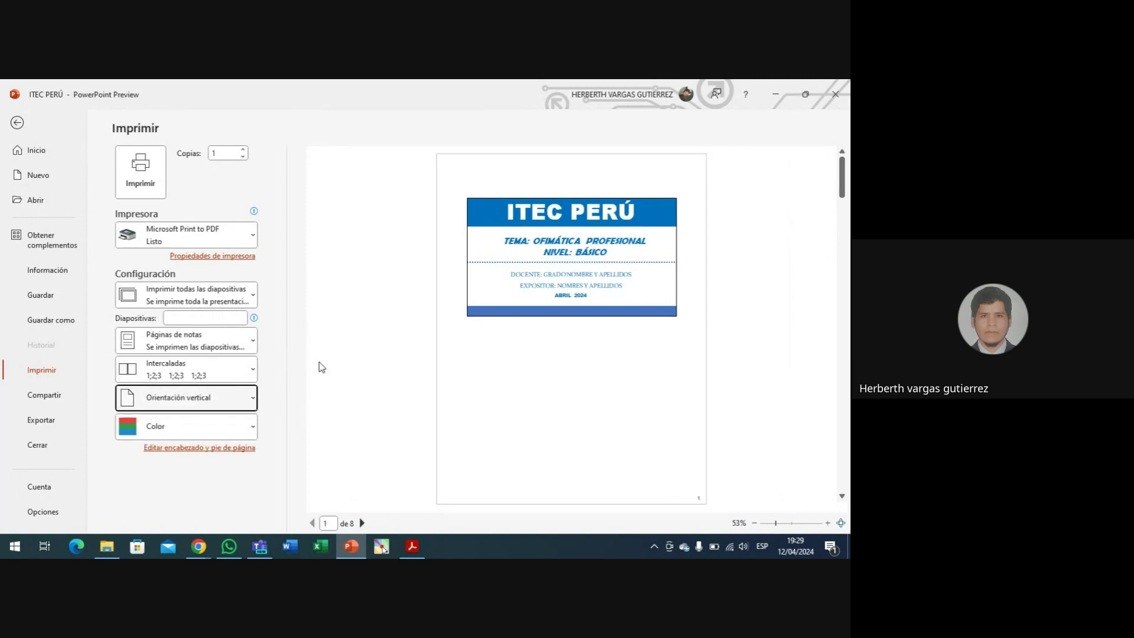
{"action": "scroll", "coordinate": [339, 379], "scroll_direction": "down", "scroll_amount": 3}
{"action": "scroll", "coordinate": [338, 379], "scroll_direction": "up", "scroll_amount": 4}
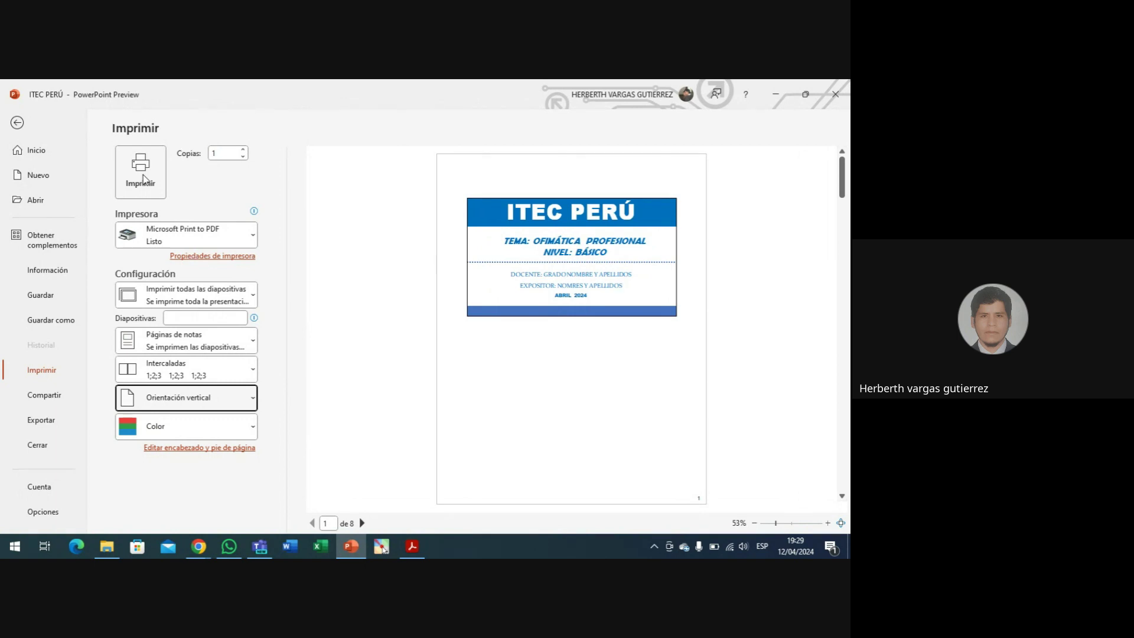
- Start printing the notes pages to a PDF file, cancel saving it and return to the print settings
{"action": "key", "text": "Escape"}
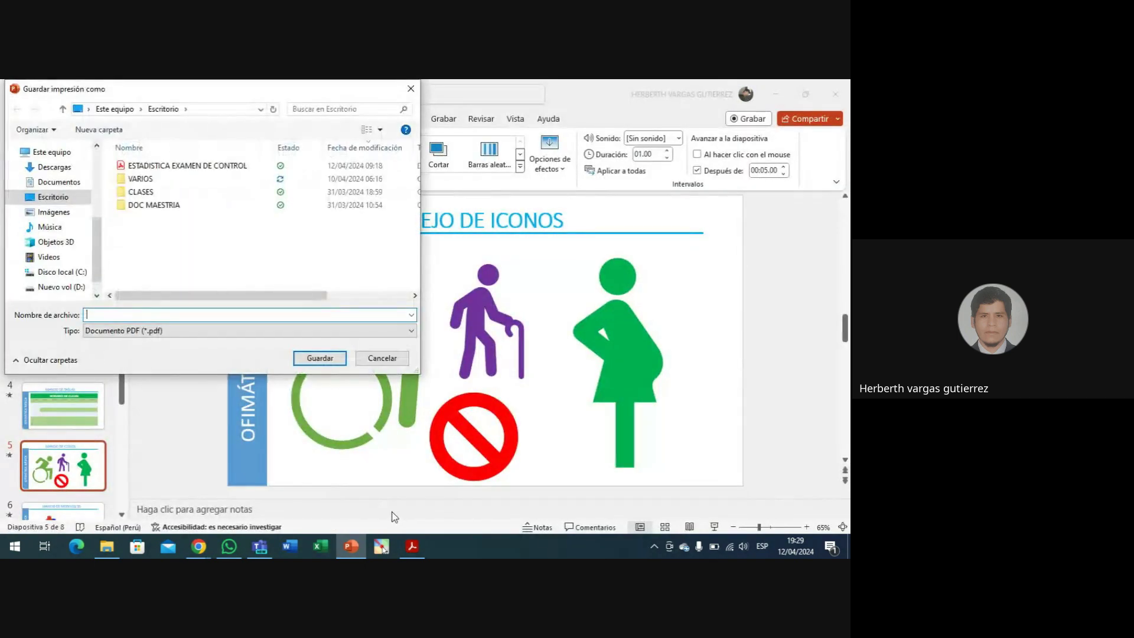
{"action": "left_click", "coordinate": [401, 89]}
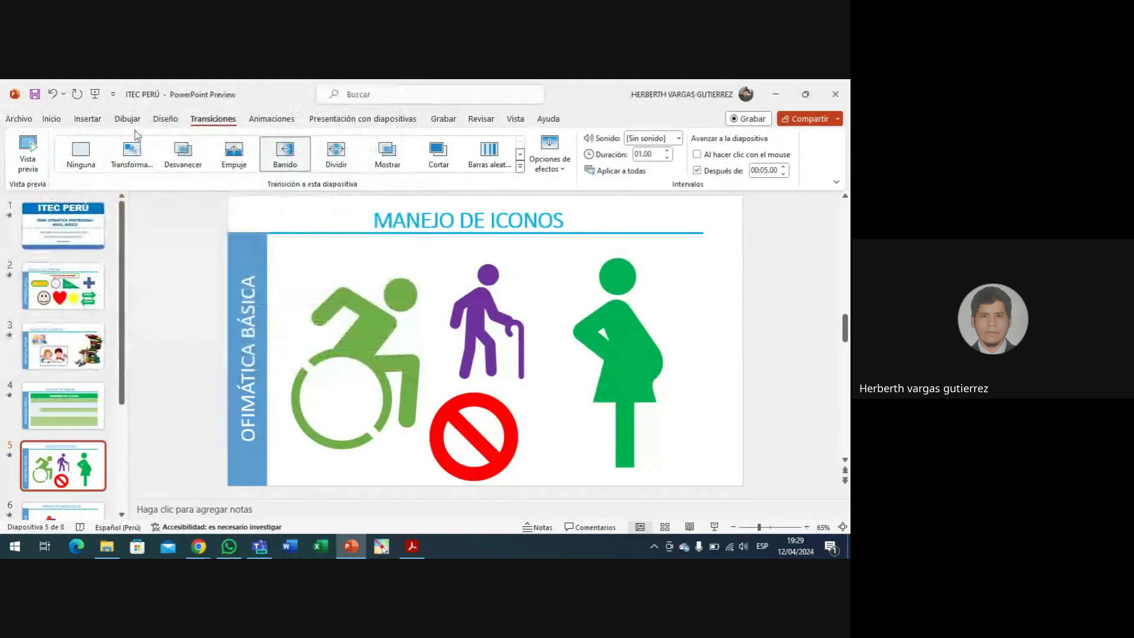
{"action": "left_click", "coordinate": [23, 118]}
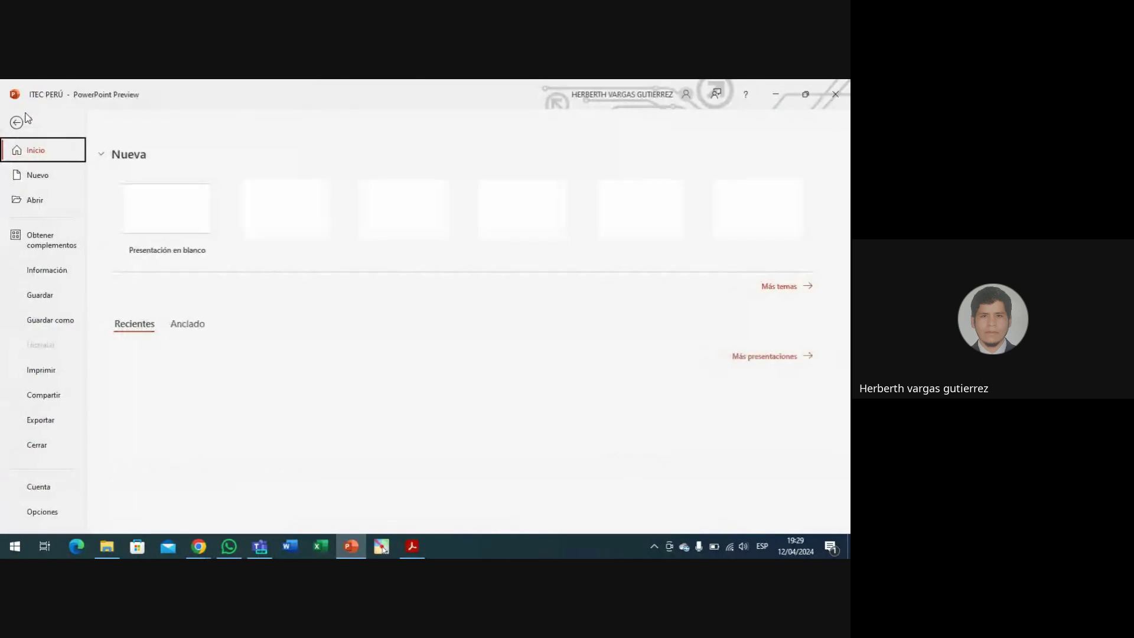
{"action": "left_click", "coordinate": [61, 372]}
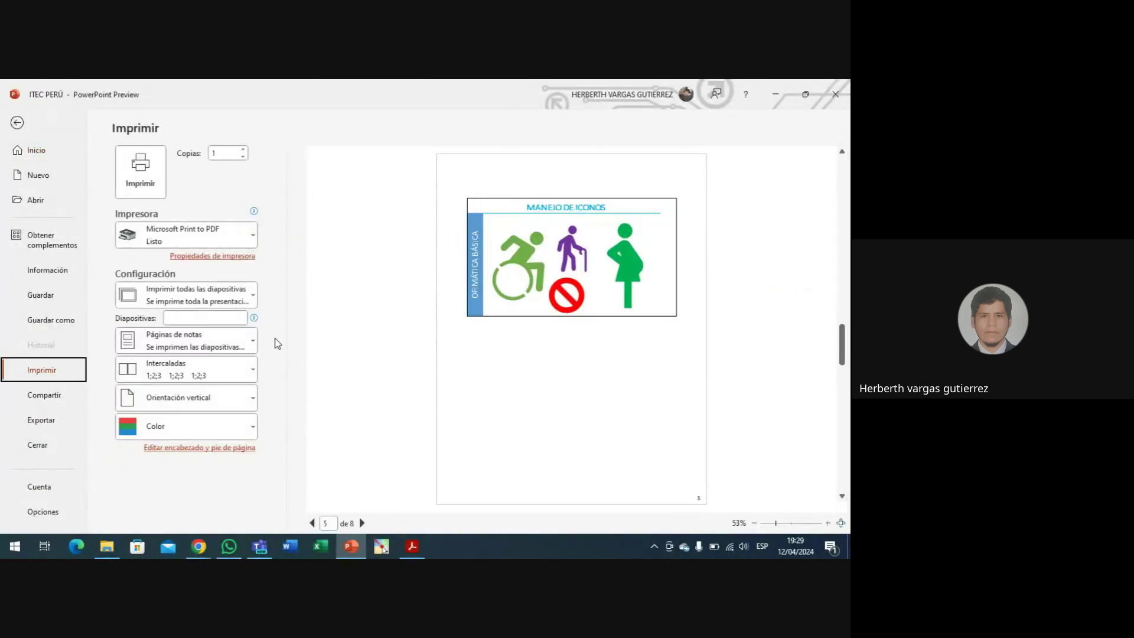
{"action": "left_click", "coordinate": [242, 242]}
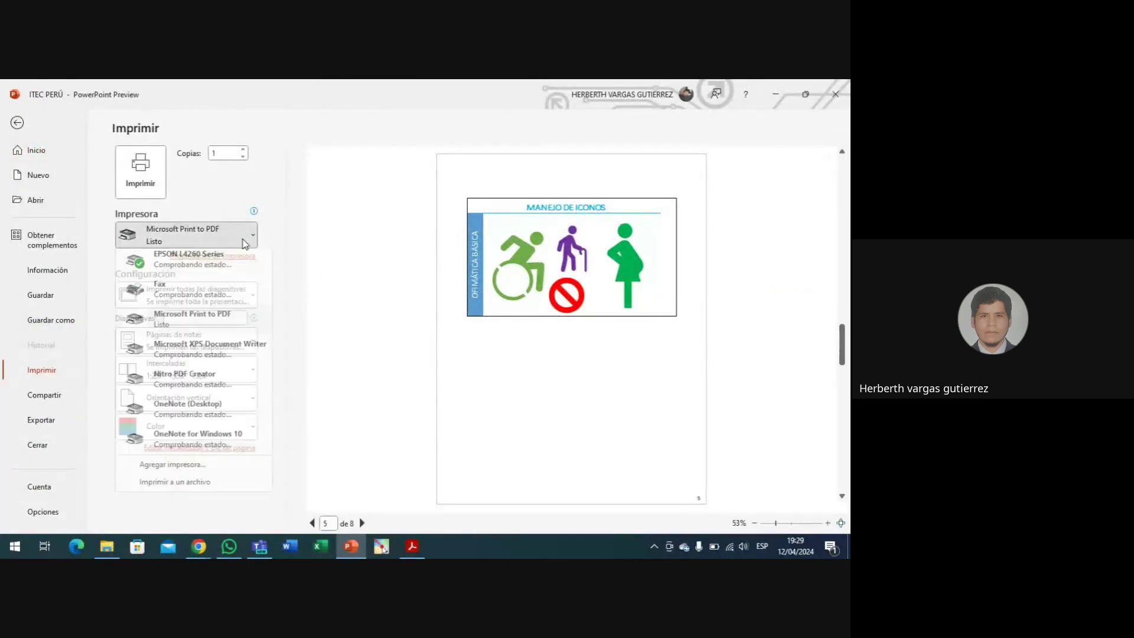
{"action": "left_click", "coordinate": [242, 242]}
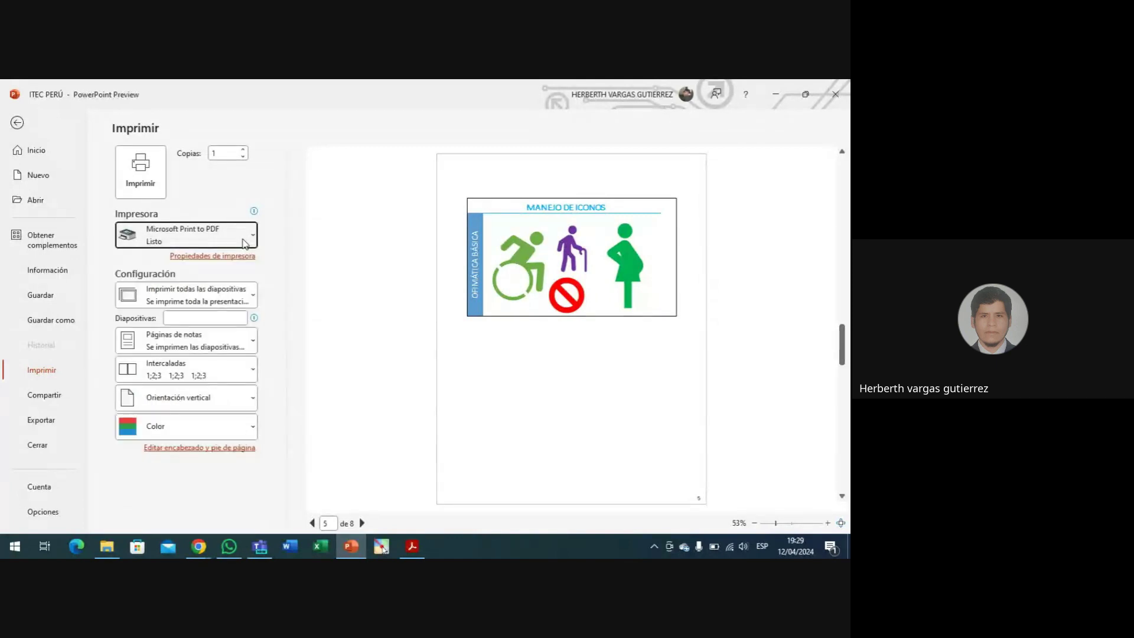
- Try the handout print layouts with 3 diapositivas and with 2 diapositivas per page
{"action": "left_click", "coordinate": [212, 345]}
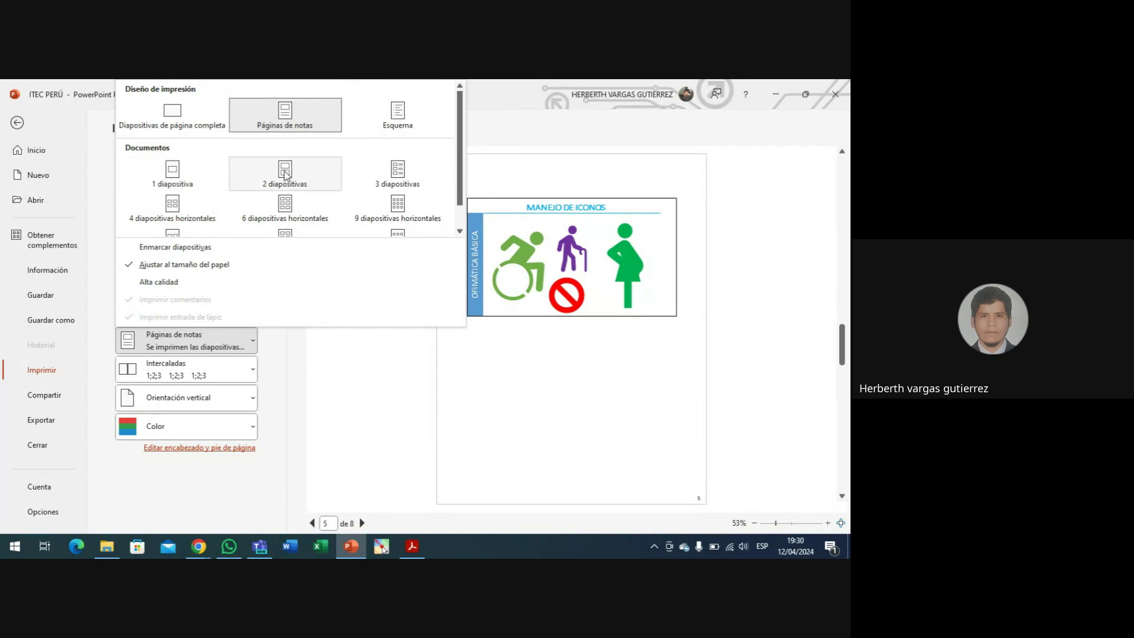
{"action": "left_click", "coordinate": [406, 185]}
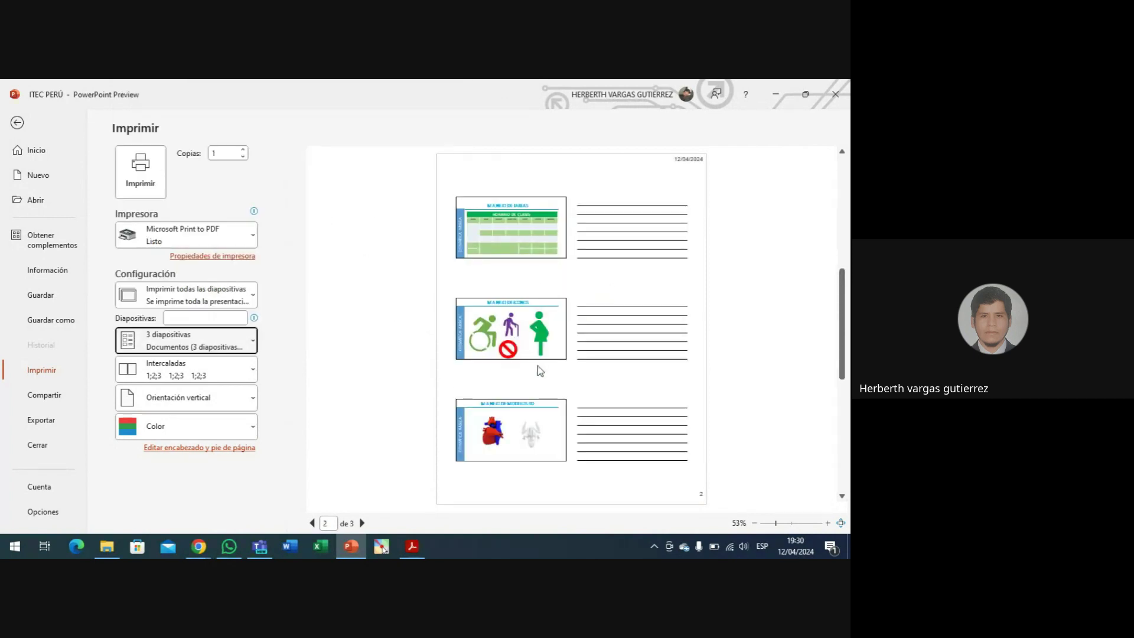
{"action": "left_click", "coordinate": [228, 343]}
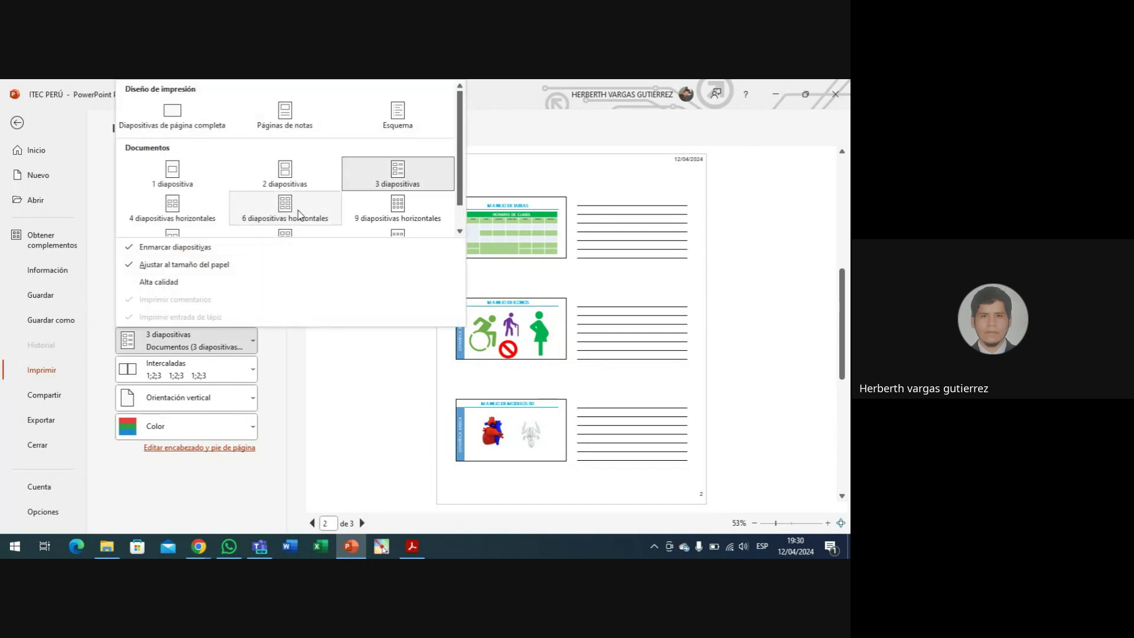
{"action": "left_click", "coordinate": [286, 176]}
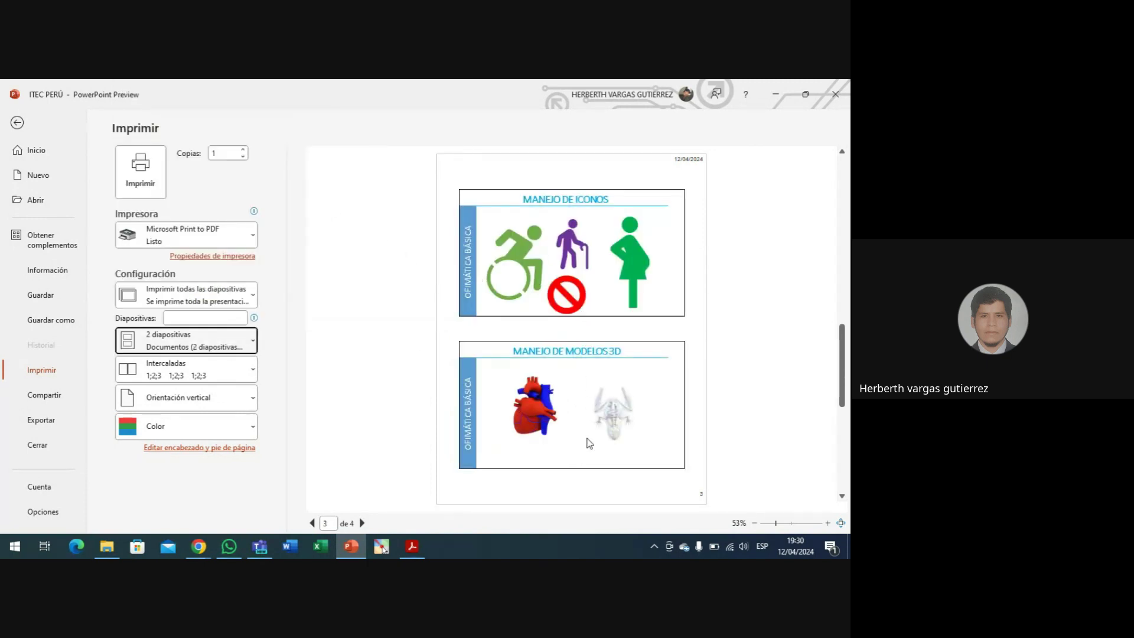
- Set the handout layout to 4 diapositivas horizontales with Orientación horizontal and review both preview pages
{"action": "left_click", "coordinate": [195, 346]}
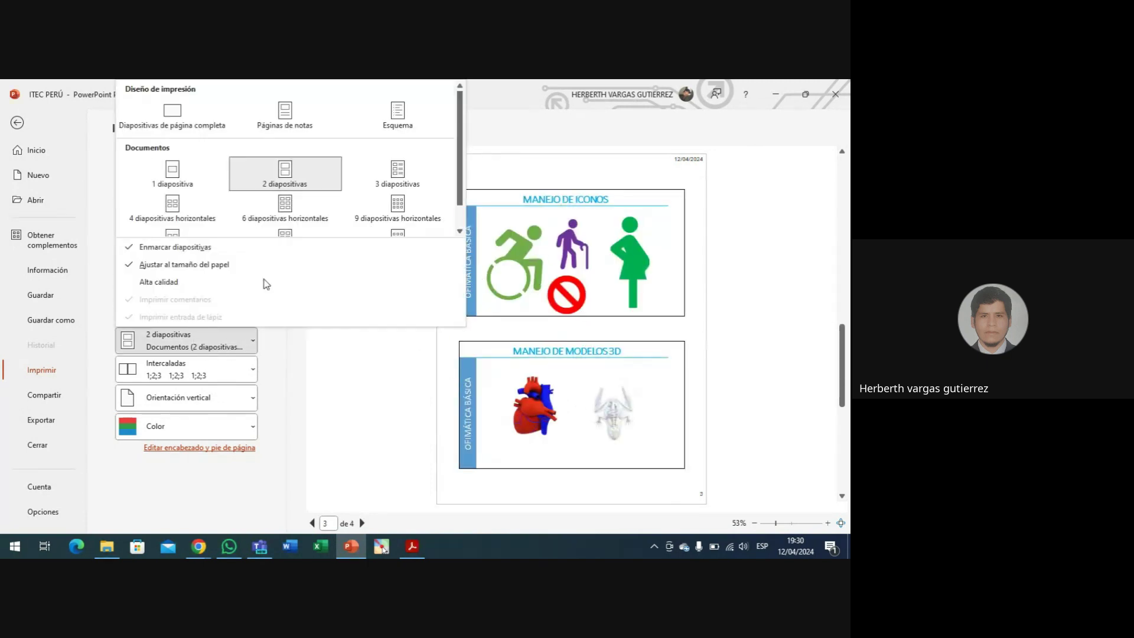
{"action": "left_click", "coordinate": [183, 211]}
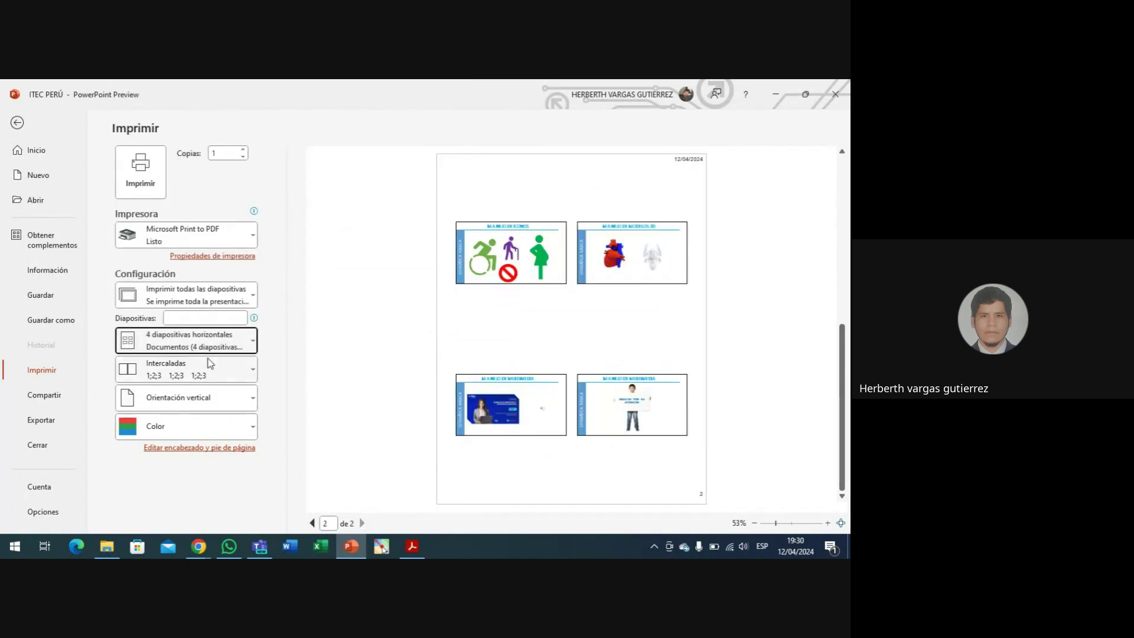
{"action": "left_click", "coordinate": [218, 393]}
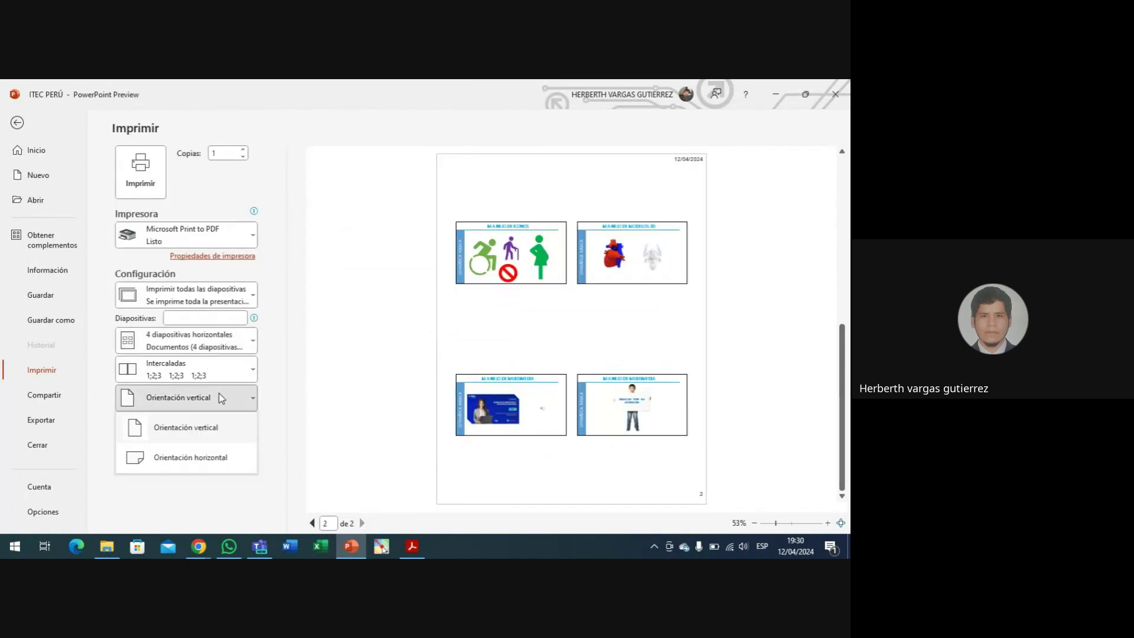
{"action": "left_click", "coordinate": [188, 456]}
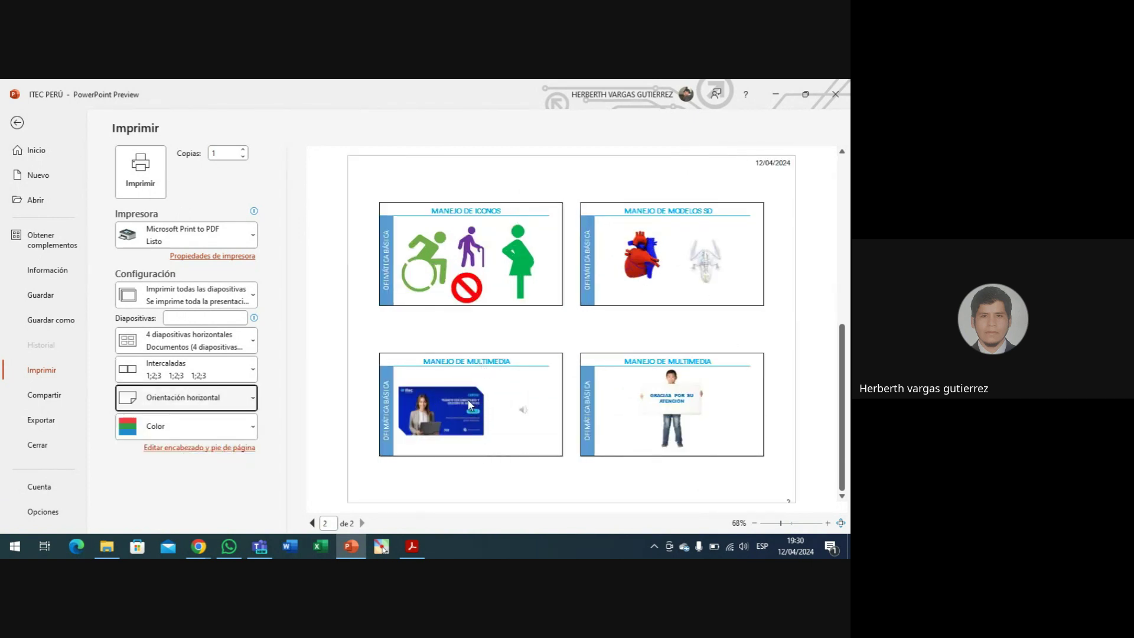
{"action": "scroll", "coordinate": [473, 365], "scroll_direction": "up", "scroll_amount": 3}
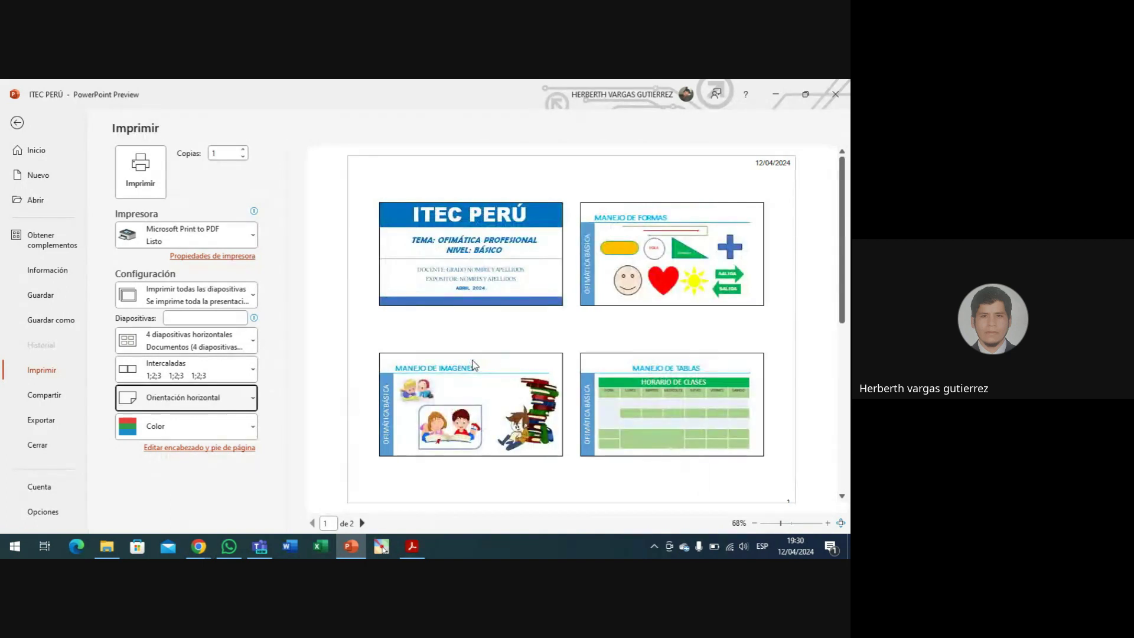
{"action": "scroll", "coordinate": [537, 337], "scroll_direction": "down", "scroll_amount": 3}
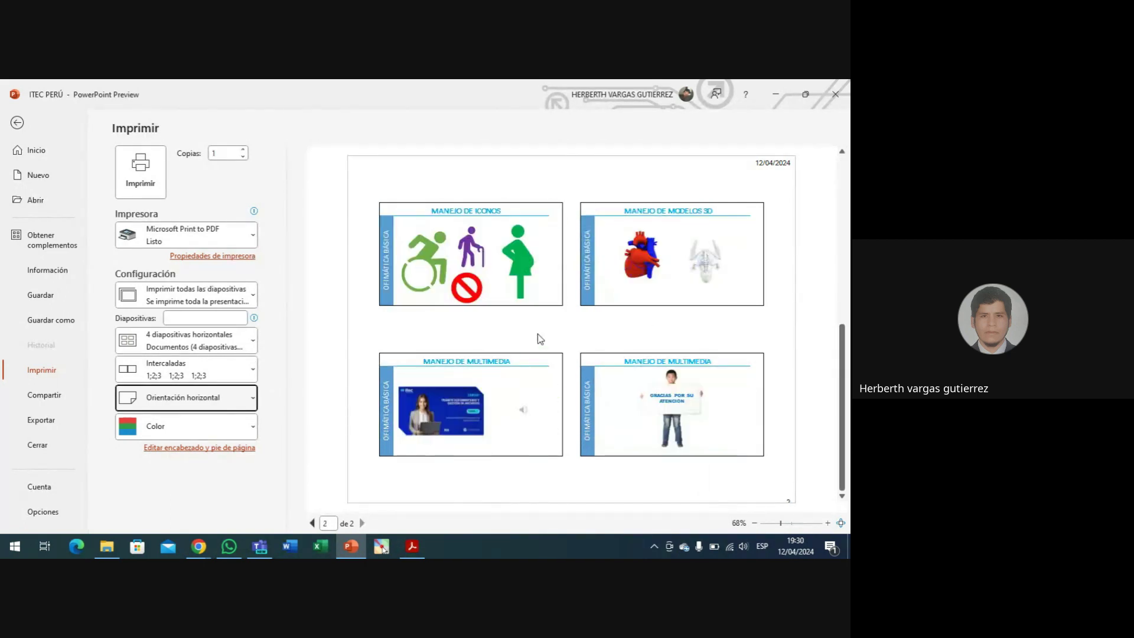
- Set the handout layout to 6 diapositivas horizontales with Orientación vertical
{"action": "left_click", "coordinate": [236, 340]}
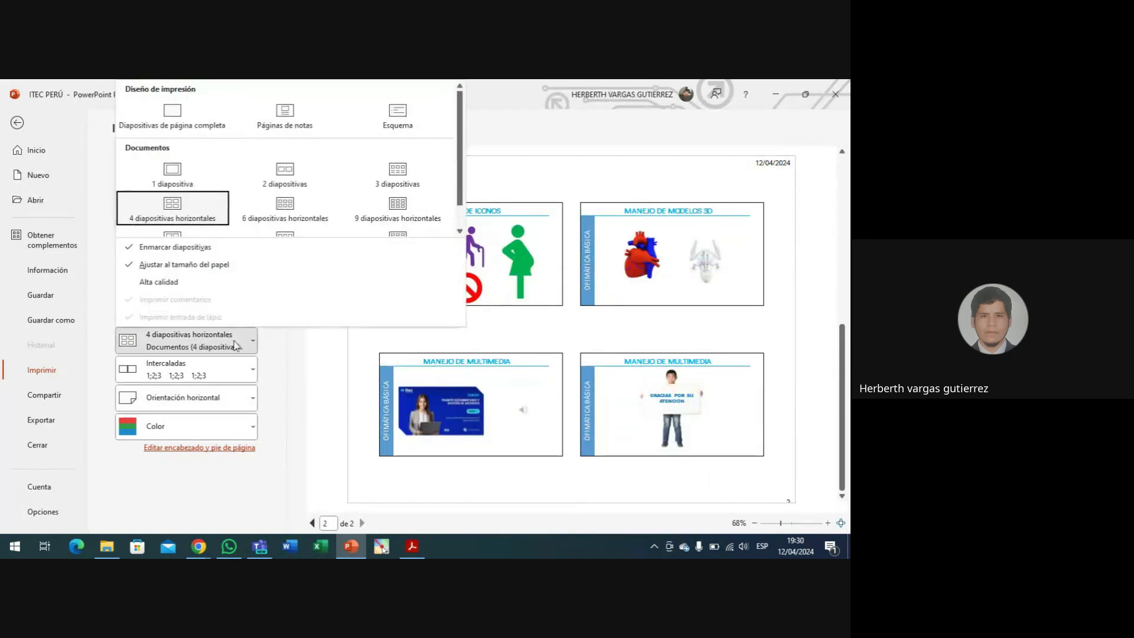
{"action": "left_click", "coordinate": [292, 218]}
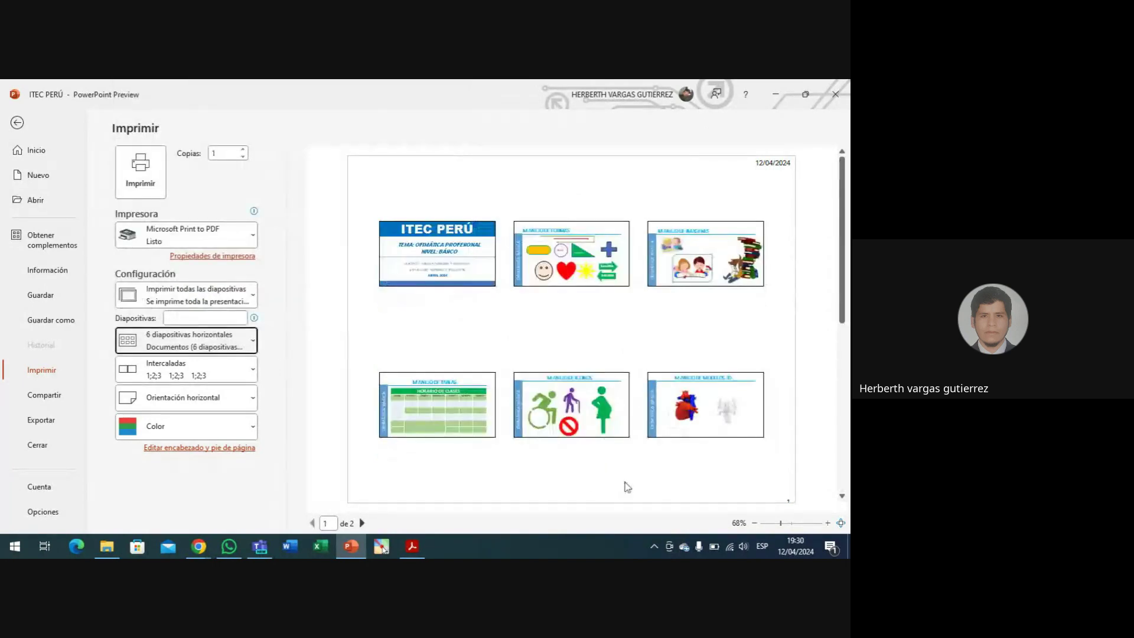
{"action": "left_click", "coordinate": [179, 402]}
{"action": "left_click", "coordinate": [173, 432]}
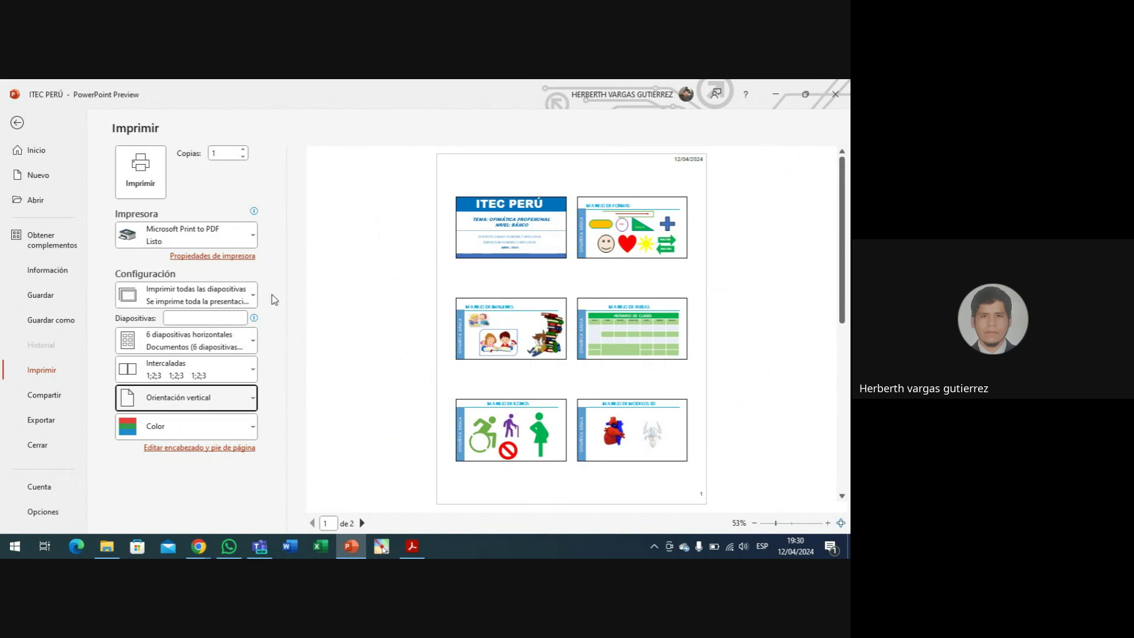
- Set the handouts to 2 diapositivas per page and print them to a PDF named PRESENTACION in the Documentos folder
{"action": "left_click", "coordinate": [229, 341]}
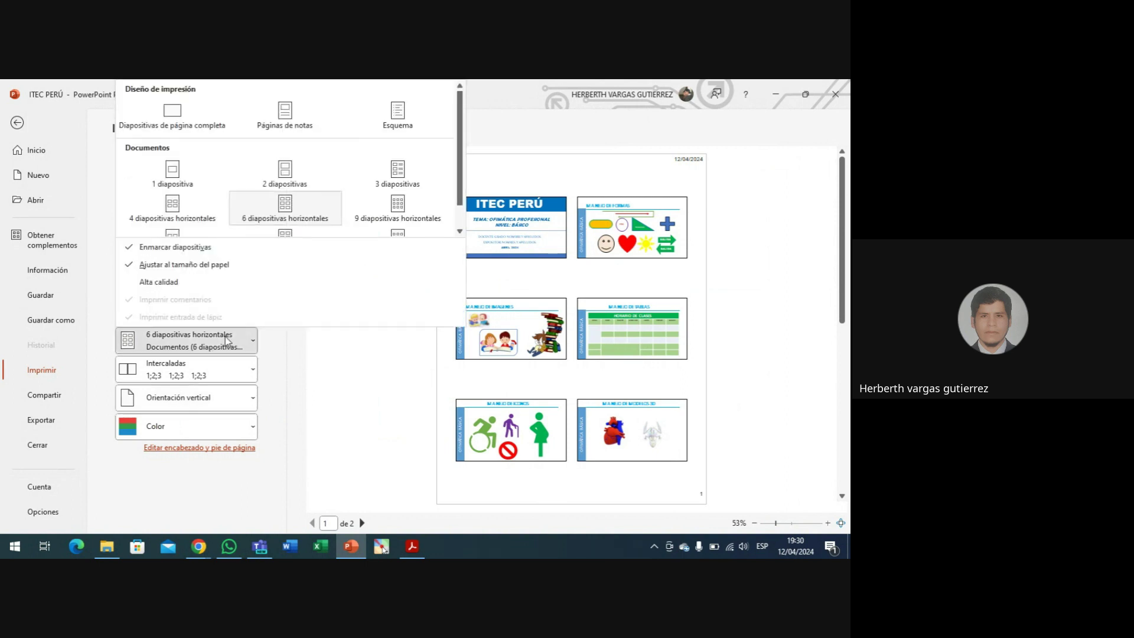
{"action": "left_click", "coordinate": [290, 171]}
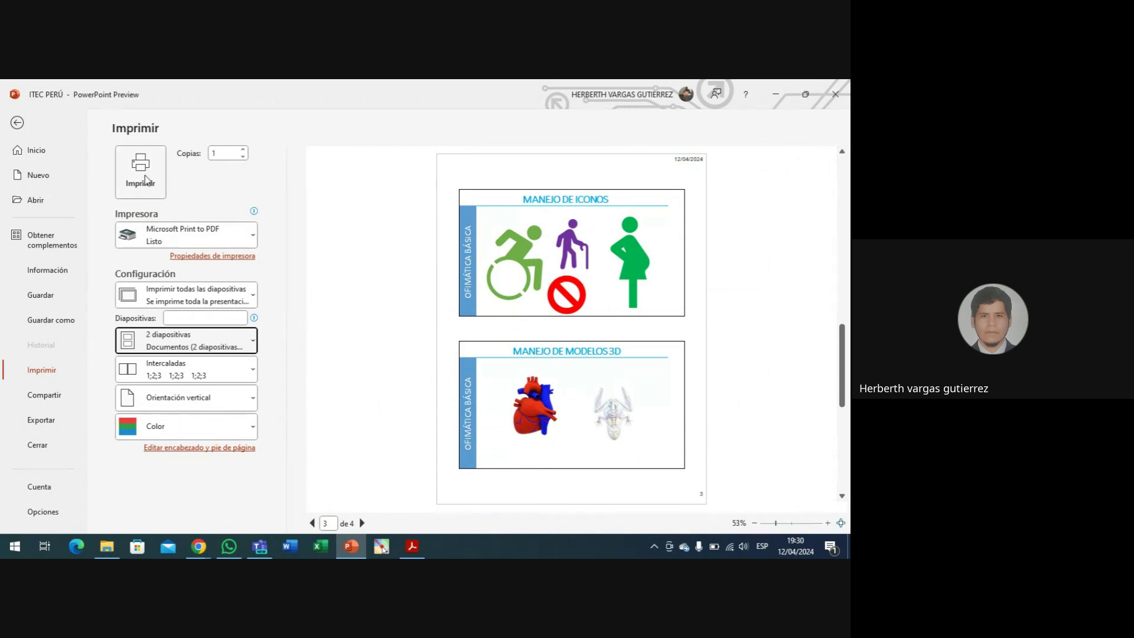
{"action": "left_click", "coordinate": [146, 180]}
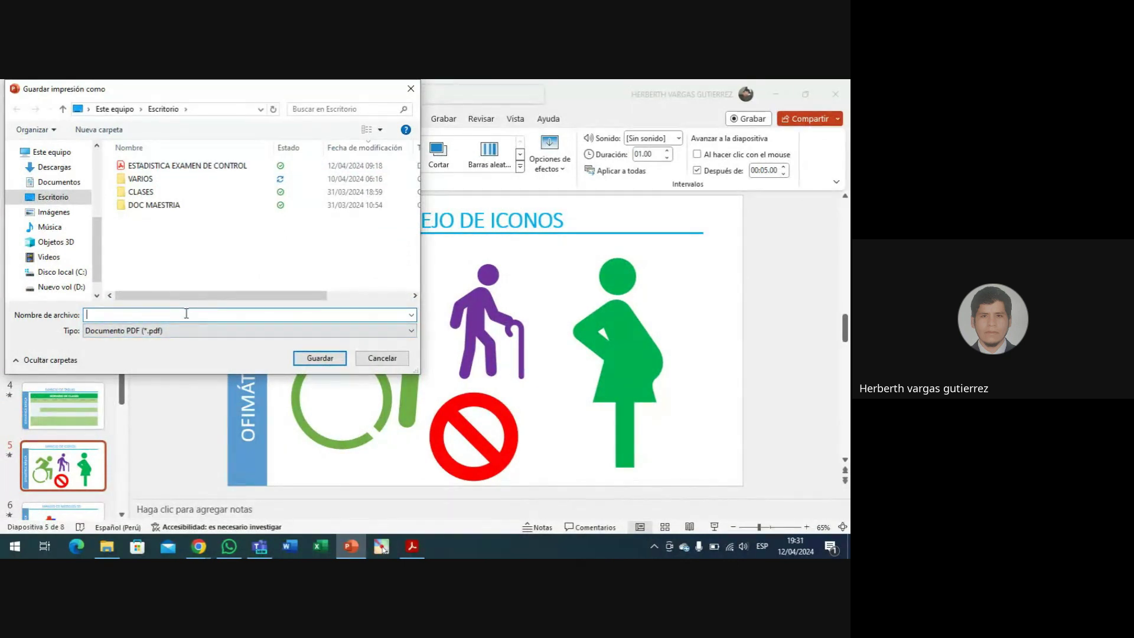
{"action": "type", "text": "PRESENTACION"}
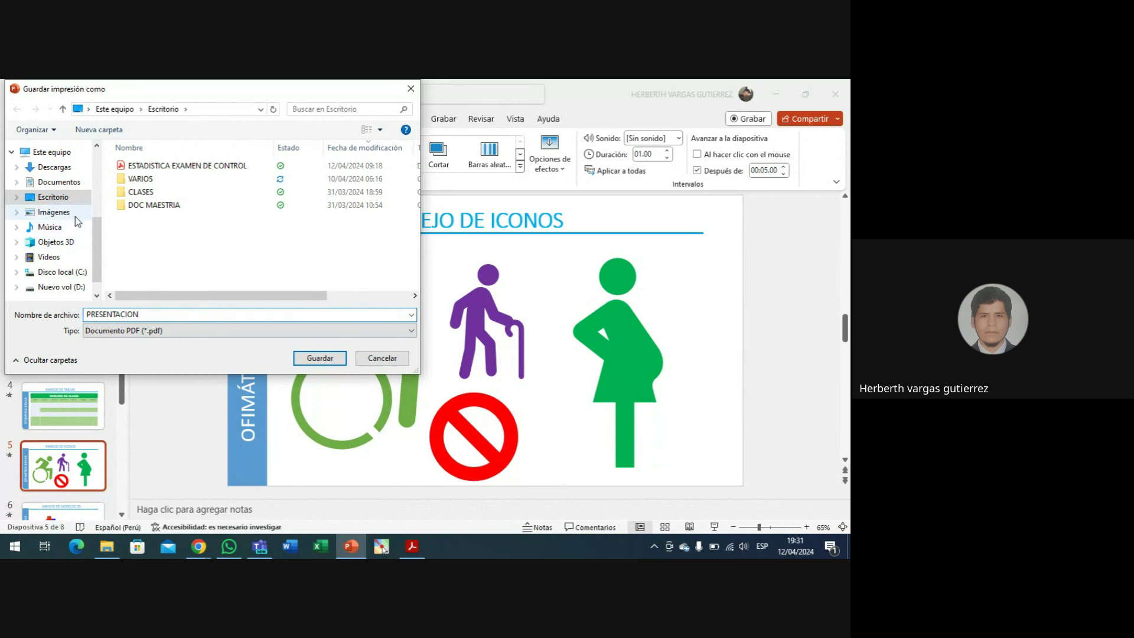
{"action": "left_click", "coordinate": [66, 182]}
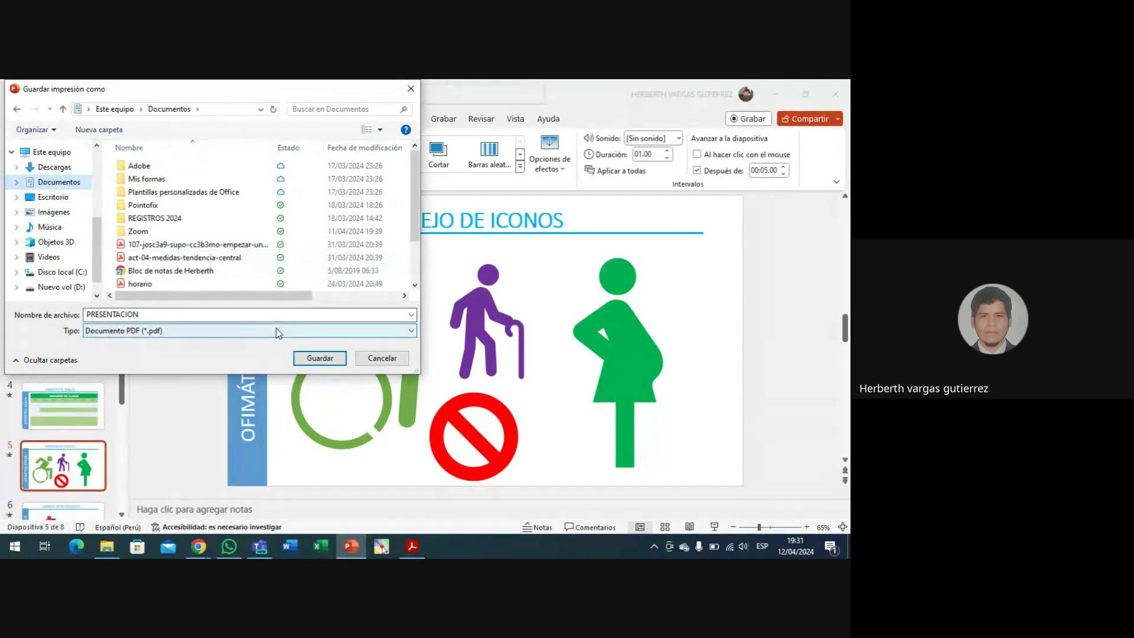
{"action": "left_click", "coordinate": [313, 359]}
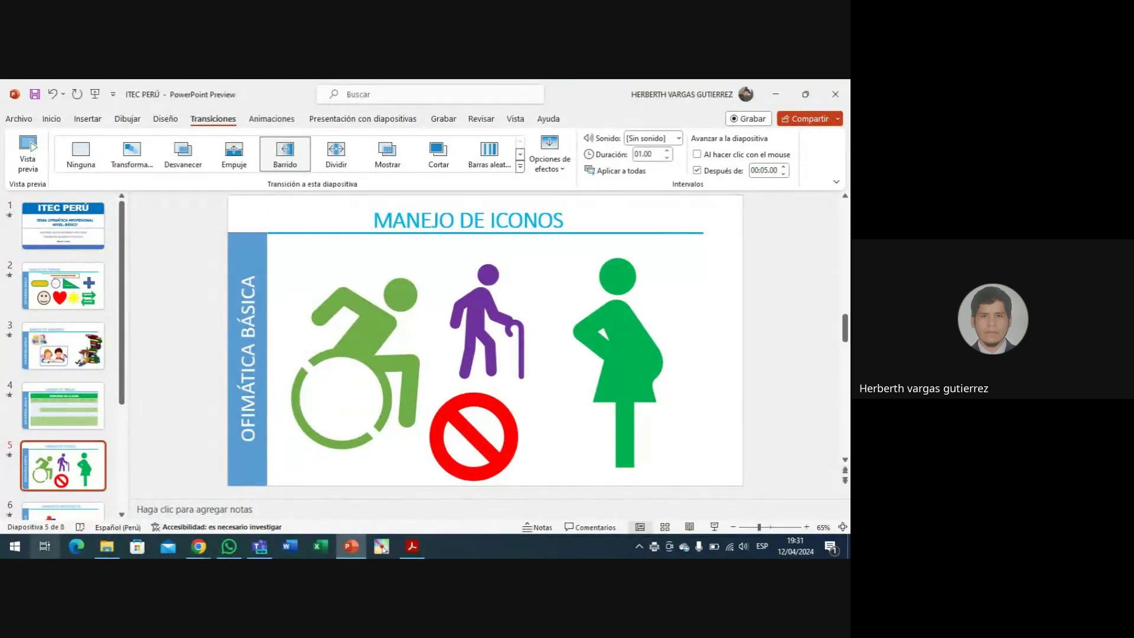
- Open the PRESENTACION PDF from the Documentos folder in File Explorer and review the slides on its first page
{"action": "left_click", "coordinate": [107, 547]}
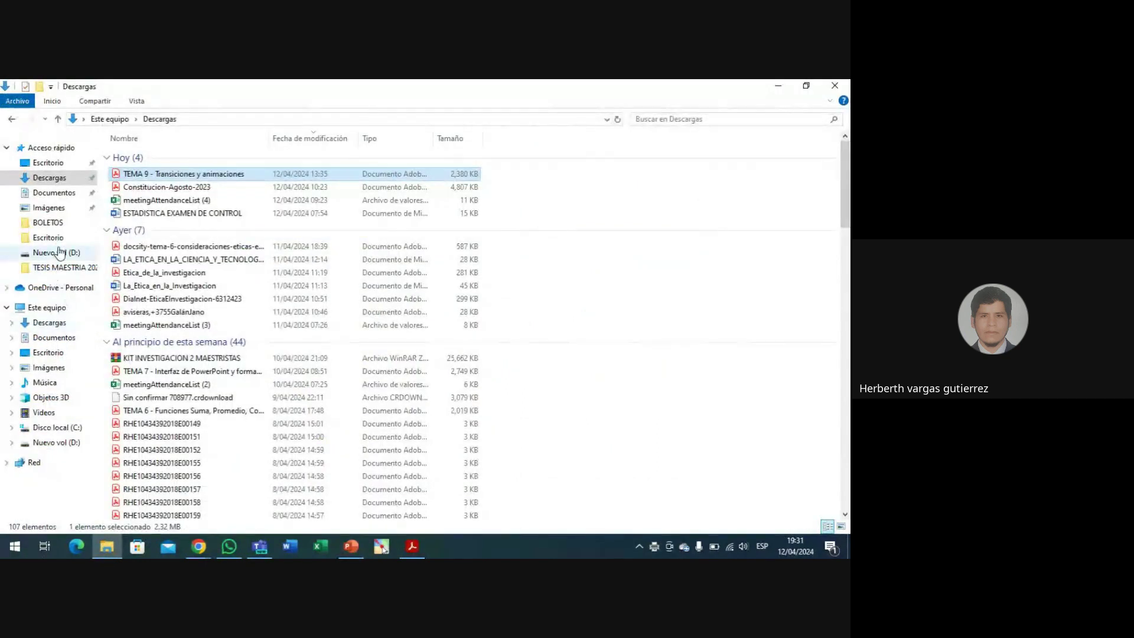
{"action": "left_click", "coordinate": [44, 194]}
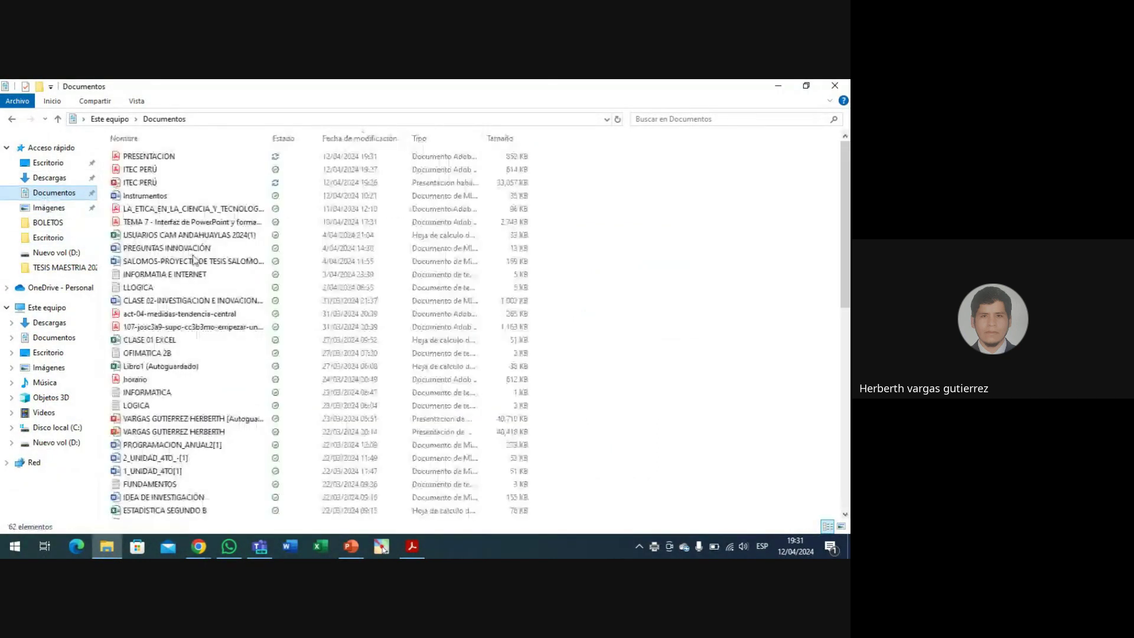
{"action": "left_click", "coordinate": [159, 160]}
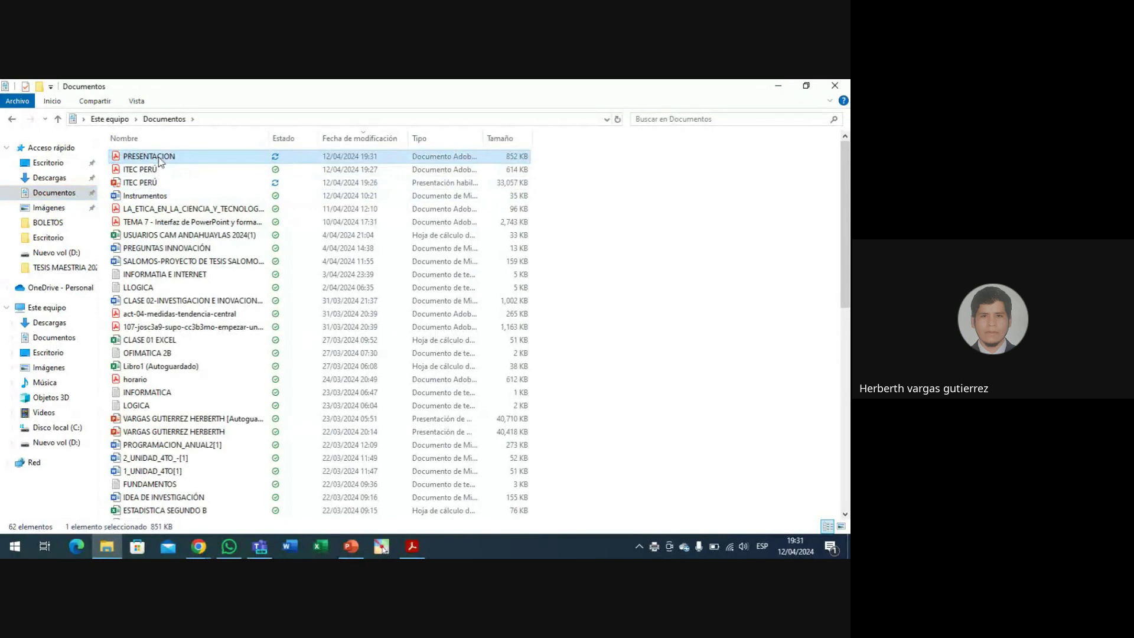
{"action": "double_click", "coordinate": [159, 160]}
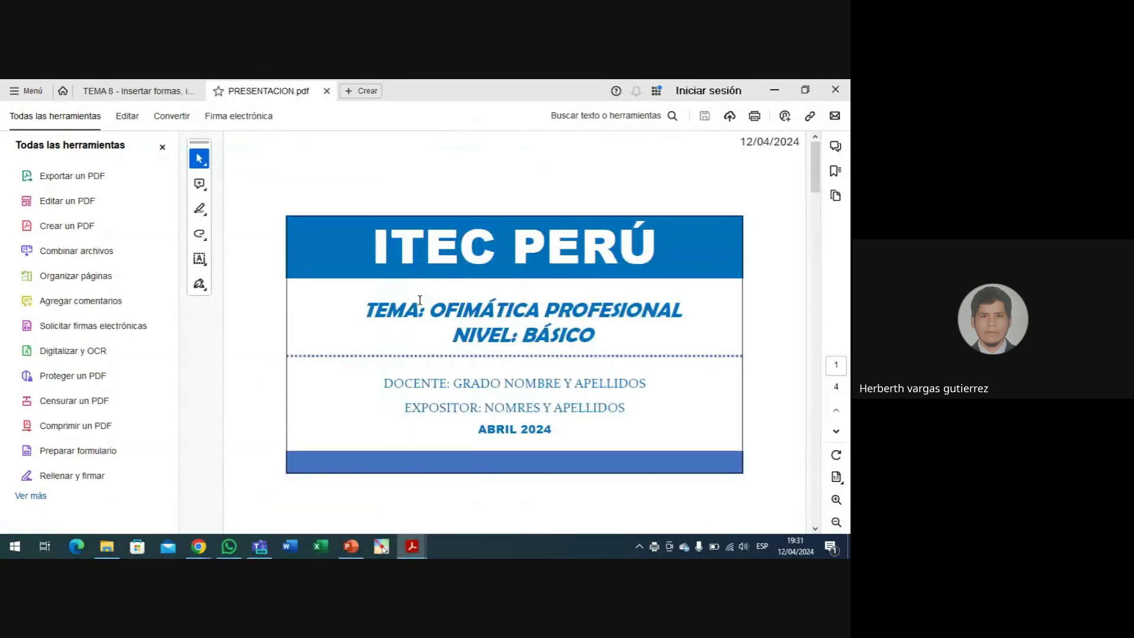
{"action": "scroll", "coordinate": [430, 300], "scroll_direction": "down", "scroll_amount": 7}
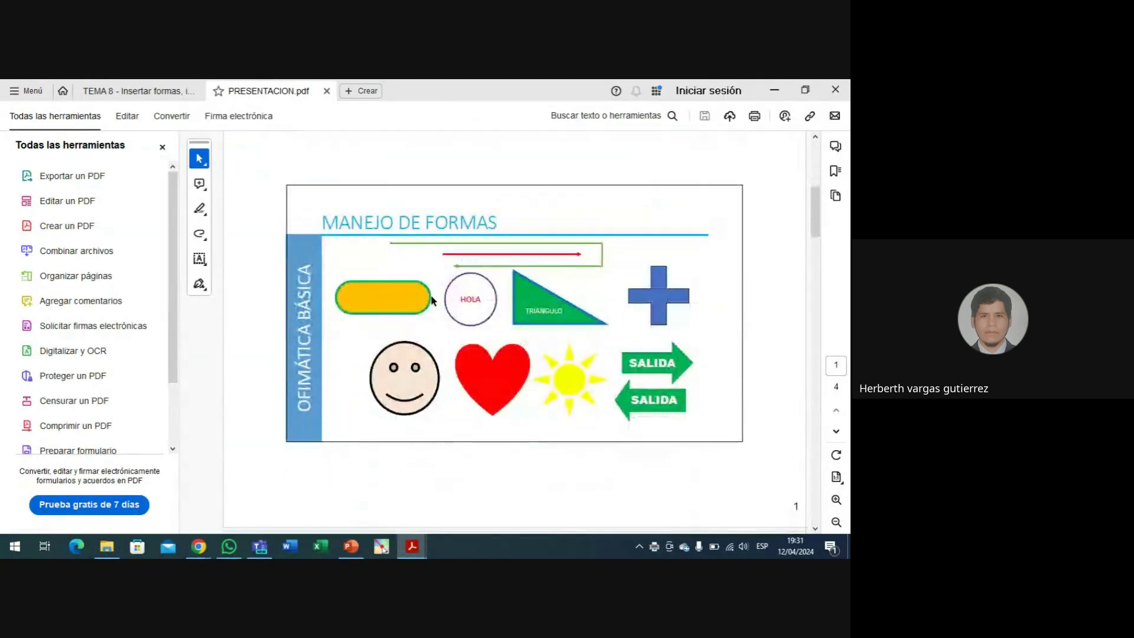
{"action": "scroll", "coordinate": [607, 337], "scroll_direction": "up", "scroll_amount": 7}
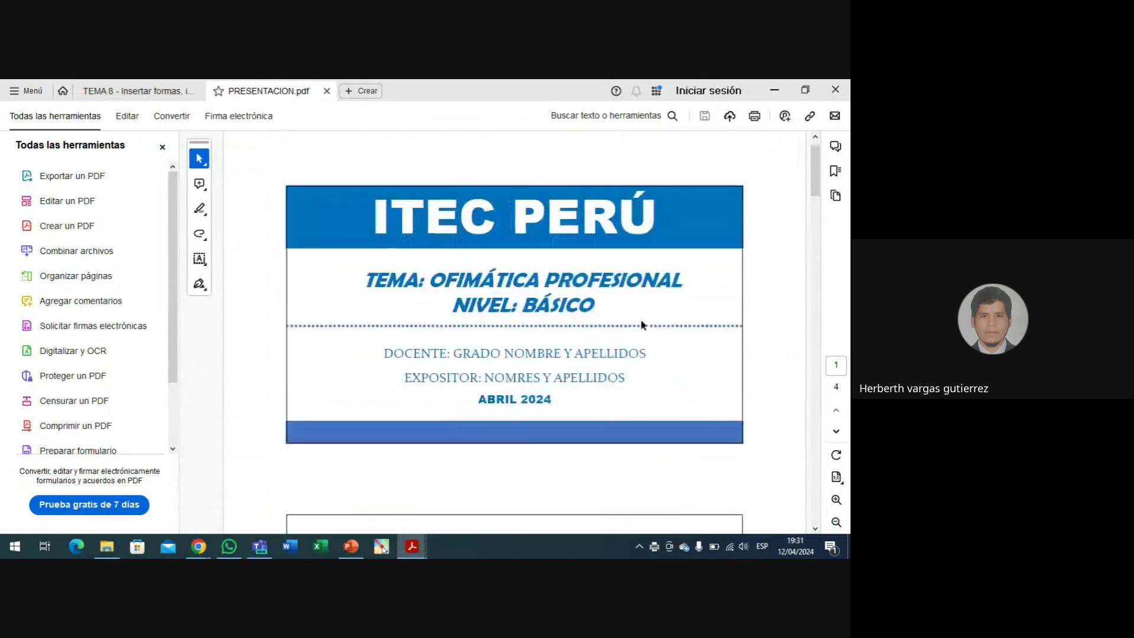
- Minimize the PDF and the Documentos folder windows and switch to the Google Meet call in Chrome
{"action": "left_click", "coordinate": [775, 90]}
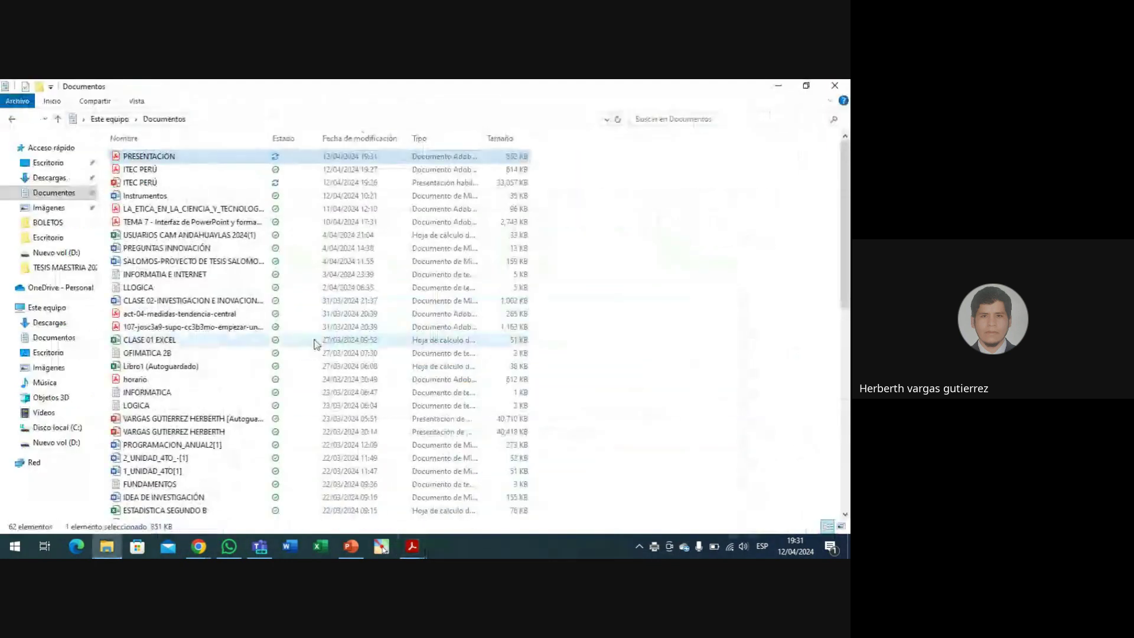
{"action": "left_click", "coordinate": [777, 86]}
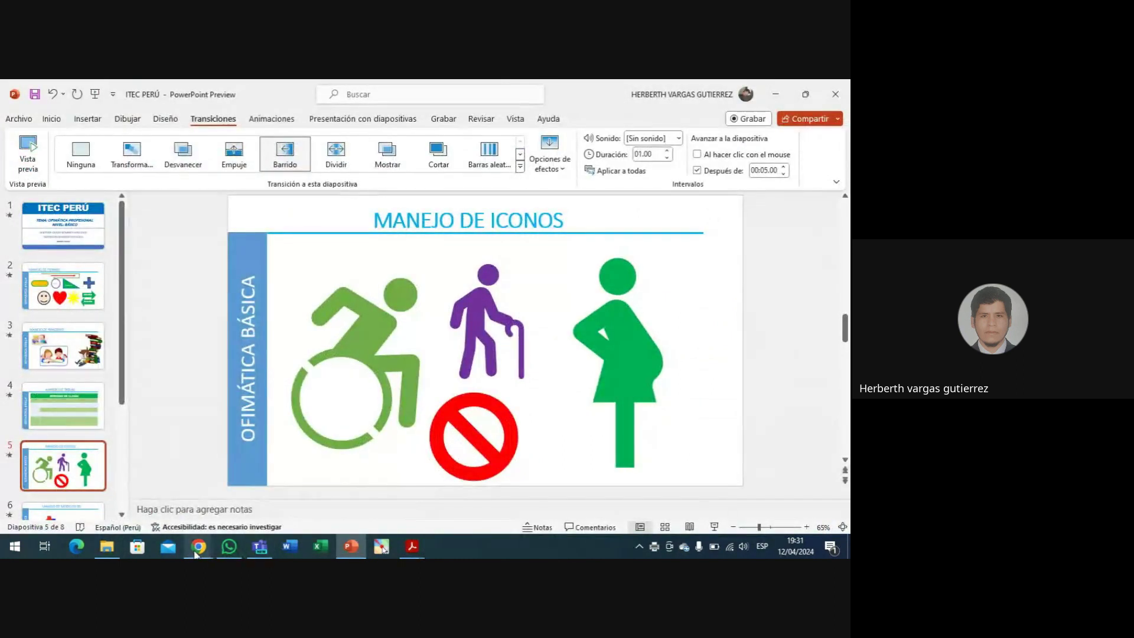
{"action": "mouse_move", "coordinate": [196, 554]}
{"action": "left_click", "coordinate": [168, 511]}
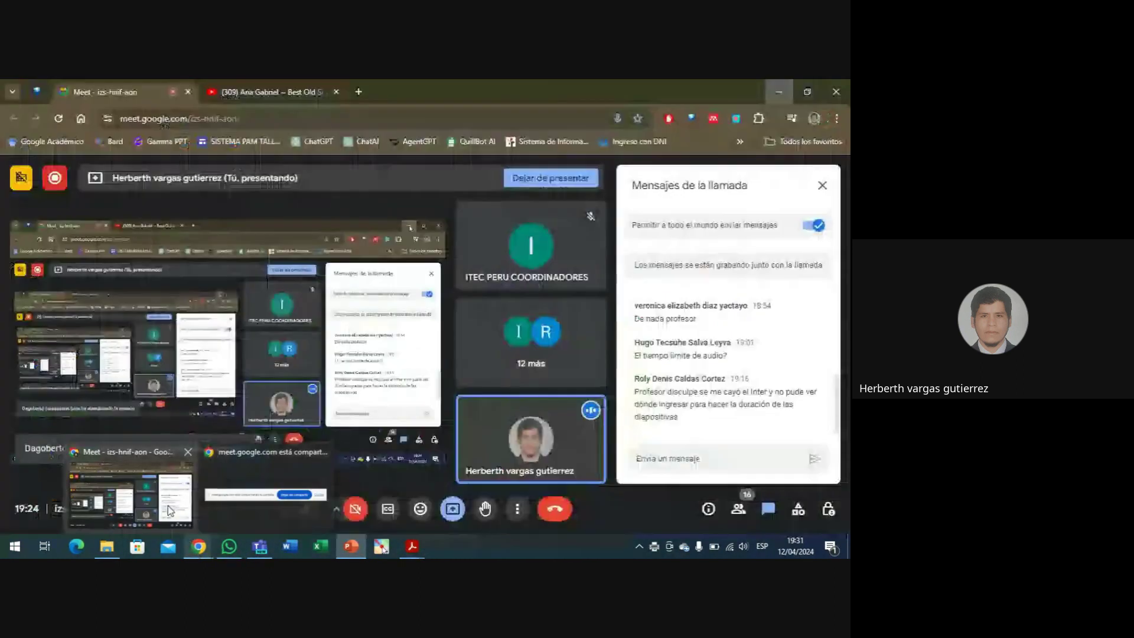